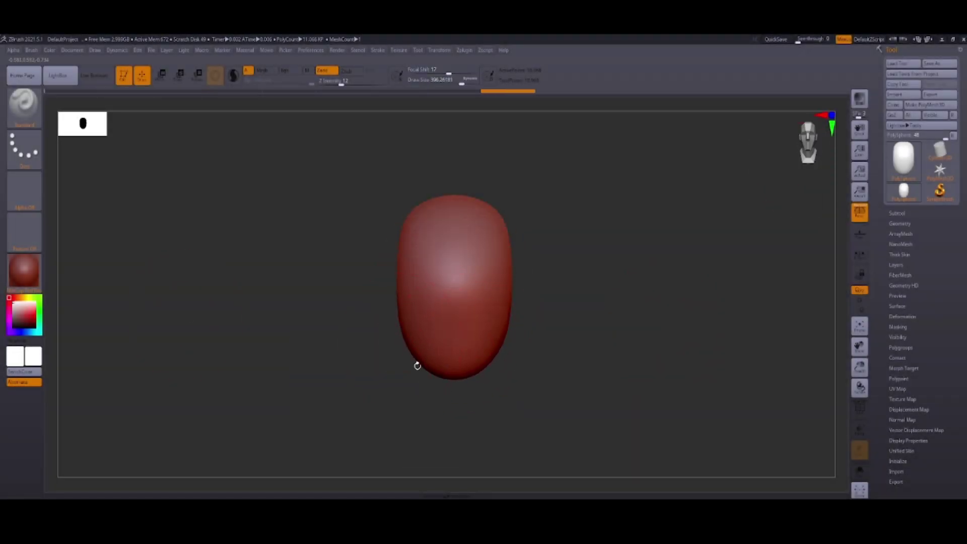
# Try the Move and Standard brushes while orbiting the capsule back to a front view
pyautogui.press('b')
pyautogui.press('m')
pyautogui.press('v')
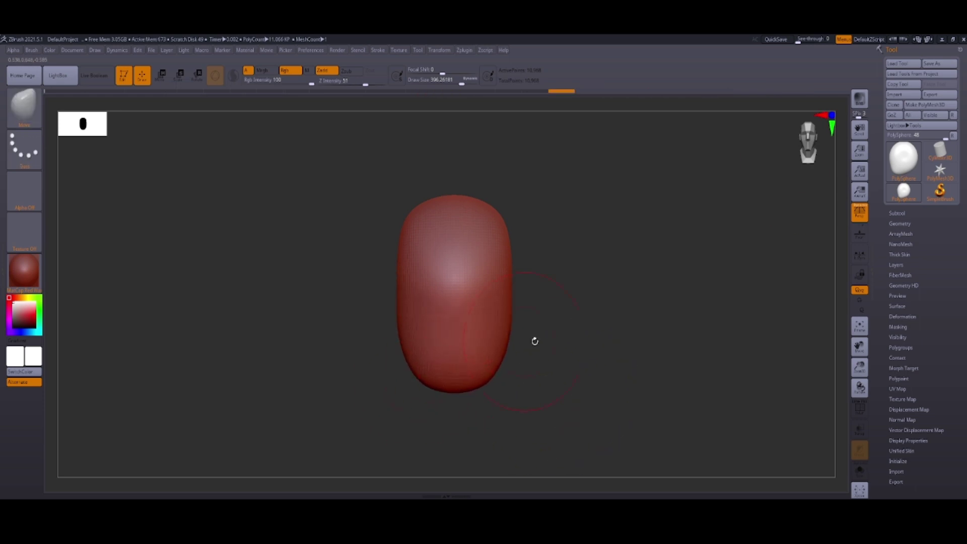
pyautogui.press('b')
pyautogui.press('s')
pyautogui.press('t')
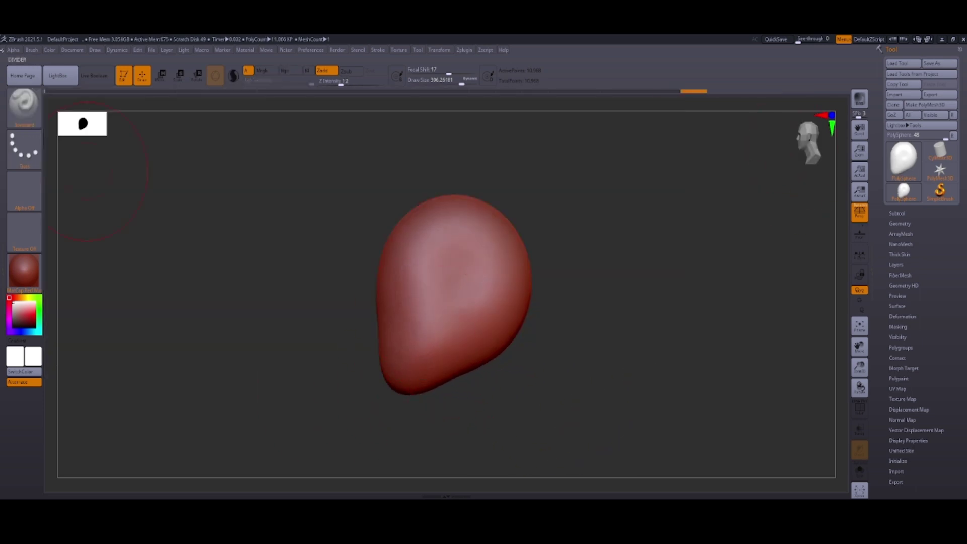
pyautogui.moveTo(402, 356)
pyautogui.mouseDown()
pyautogui.moveTo(620, 283)
pyautogui.moveTo(425, 324)
pyautogui.moveTo(557, 190)
pyautogui.moveTo(796, 152)
pyautogui.moveTo(473, 272)
pyautogui.mouseUp()
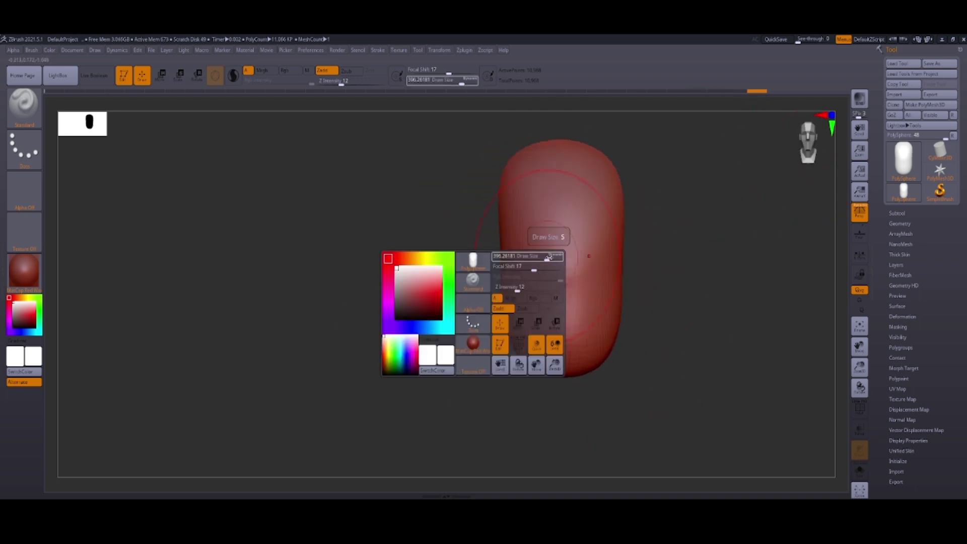
pyautogui.moveTo(571, 244)
pyautogui.mouseDown()
pyautogui.moveTo(581, 322)
pyautogui.moveTo(494, 329)
pyautogui.mouseUp()
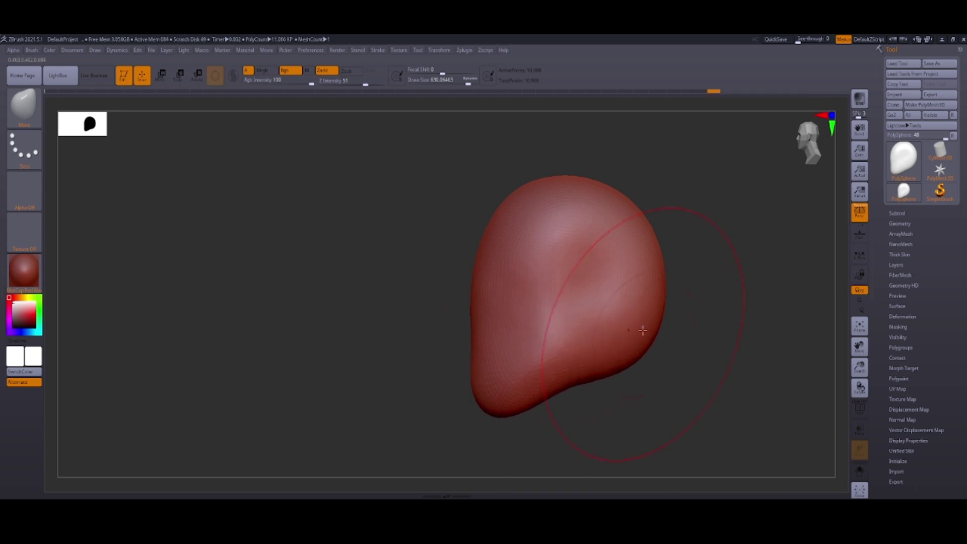
pyautogui.moveTo(483, 358)
pyautogui.keyDown('shift'); pyautogui.mouseDown()
pyautogui.moveTo(522, 313)
pyautogui.moveTo(667, 402)
pyautogui.moveTo(773, 147)
pyautogui.mouseUp(); pyautogui.keyUp('shift')
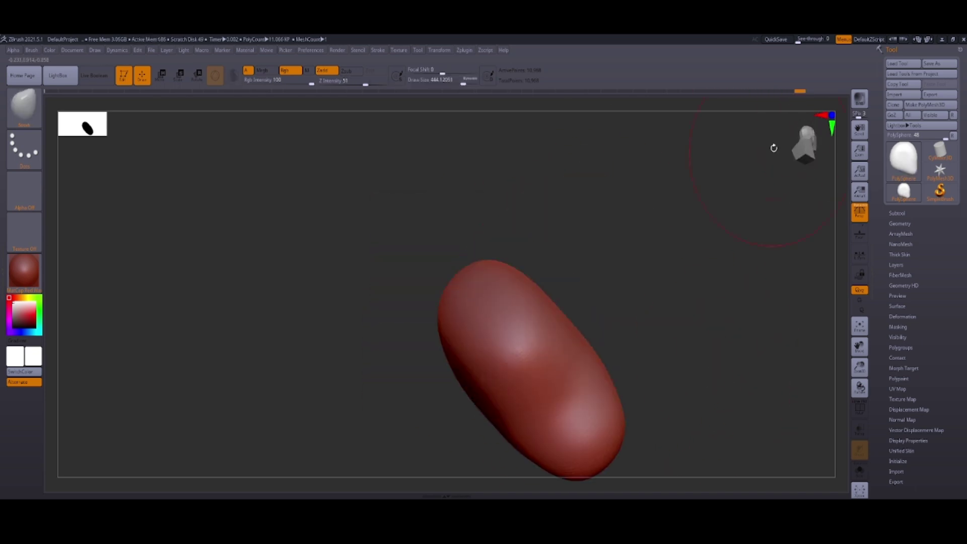
# Enlarge the Move brush and pull the capsule's lower part into a neck and jaw
pyautogui.press('space')
pyautogui.keyDown('shift'); pyautogui.moveTo(605, 302); pyautogui.dragTo(554, 327); pyautogui.keyUp('shift')
pyautogui.moveTo(504, 403); pyautogui.dragTo(504, 352)
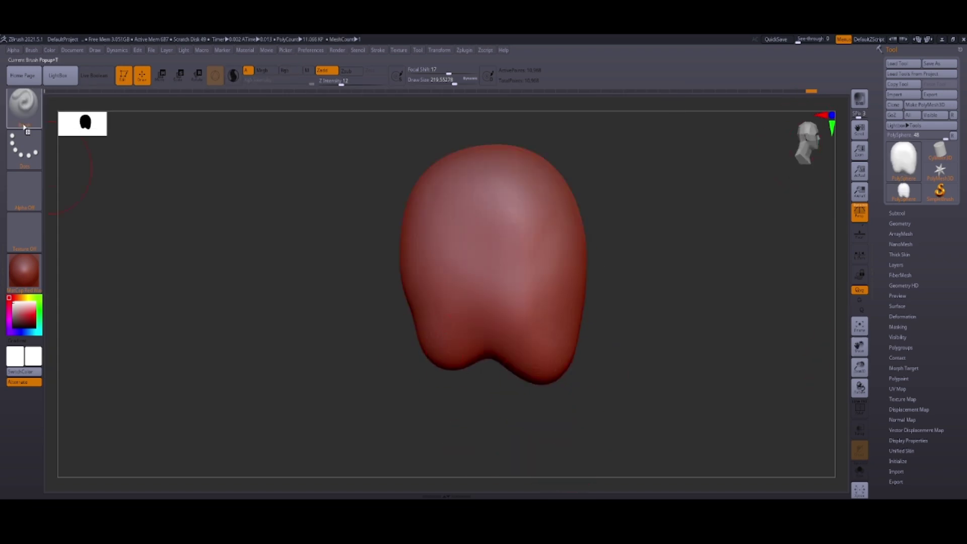
pyautogui.moveTo(453, 373); pyautogui.dragTo(474, 414)
pyautogui.moveTo(685, 254)
pyautogui.mouseDown()
pyautogui.moveTo(438, 249)
pyautogui.moveTo(702, 403)
pyautogui.moveTo(430, 445)
pyautogui.mouseUp()
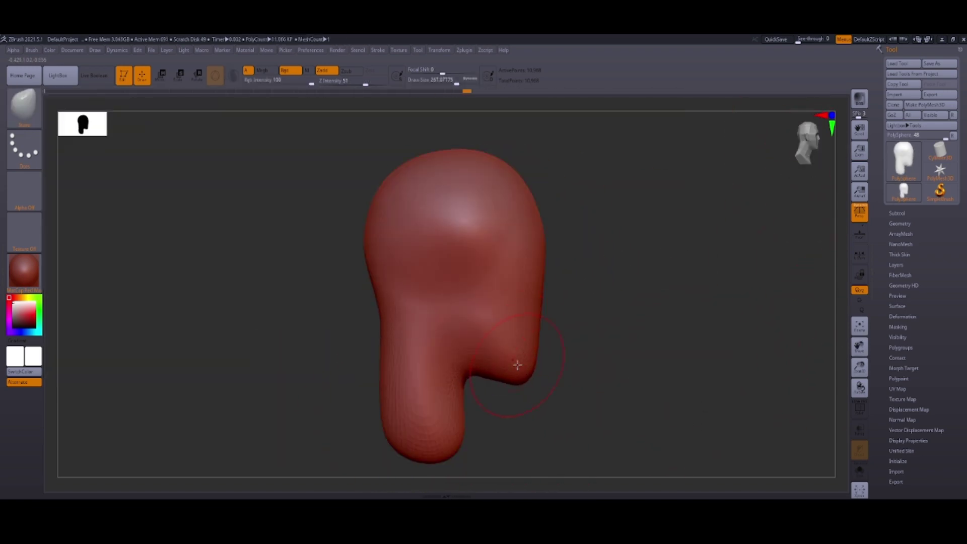
pyautogui.press('space')
pyautogui.moveTo(324, 399)
pyautogui.mouseDown()
pyautogui.moveTo(831, 181)
pyautogui.moveTo(415, 320)
pyautogui.mouseUp()
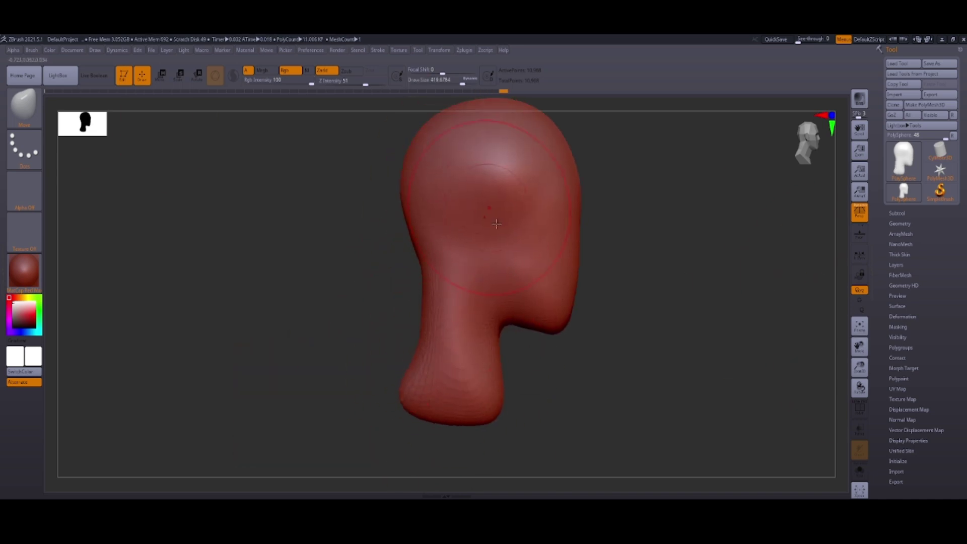
# With the Standard brush, carve eye sockets and mouth, viewing from side, underside and front
pyautogui.moveTo(497, 224)
pyautogui.mouseDown()
pyautogui.moveTo(475, 345)
pyautogui.moveTo(554, 252)
pyautogui.mouseUp()
pyautogui.press('b')
pyautogui.press('s')
pyautogui.press('t')
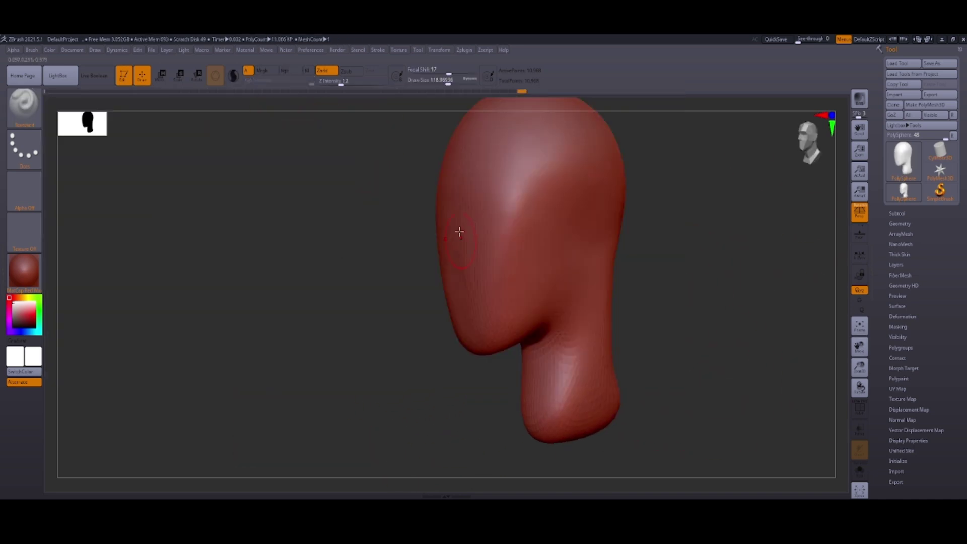
pyautogui.moveTo(459, 231)
pyautogui.mouseDown()
pyautogui.moveTo(576, 330)
pyautogui.moveTo(520, 255)
pyautogui.moveTo(504, 291)
pyautogui.moveTo(386, 309)
pyautogui.mouseUp()
pyautogui.press('space')
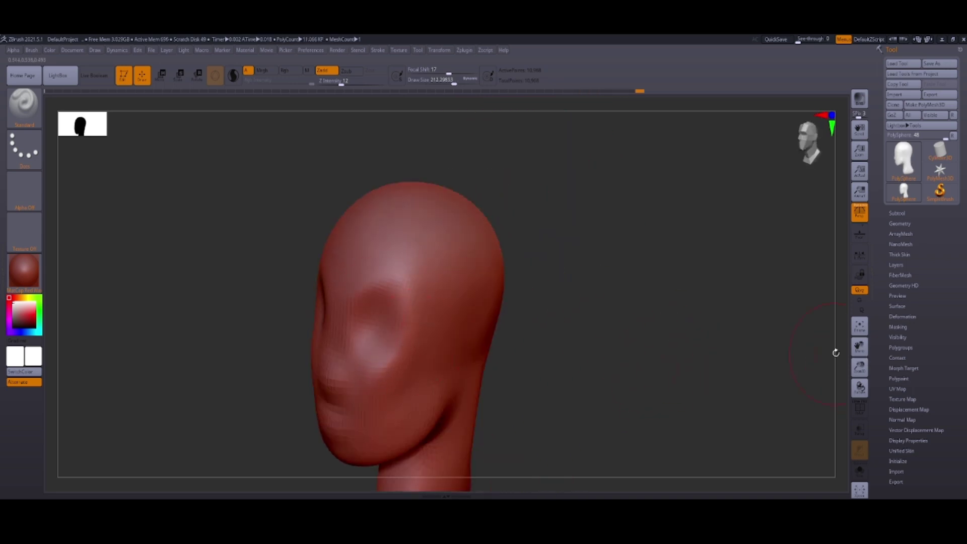
pyautogui.moveTo(835, 353); pyautogui.dragTo(450, 264)
pyautogui.moveTo(477, 209)
pyautogui.mouseDown()
pyautogui.moveTo(456, 232)
pyautogui.moveTo(499, 389)
pyautogui.moveTo(513, 401)
pyautogui.moveTo(578, 305)
pyautogui.moveTo(420, 180)
pyautogui.mouseUp()
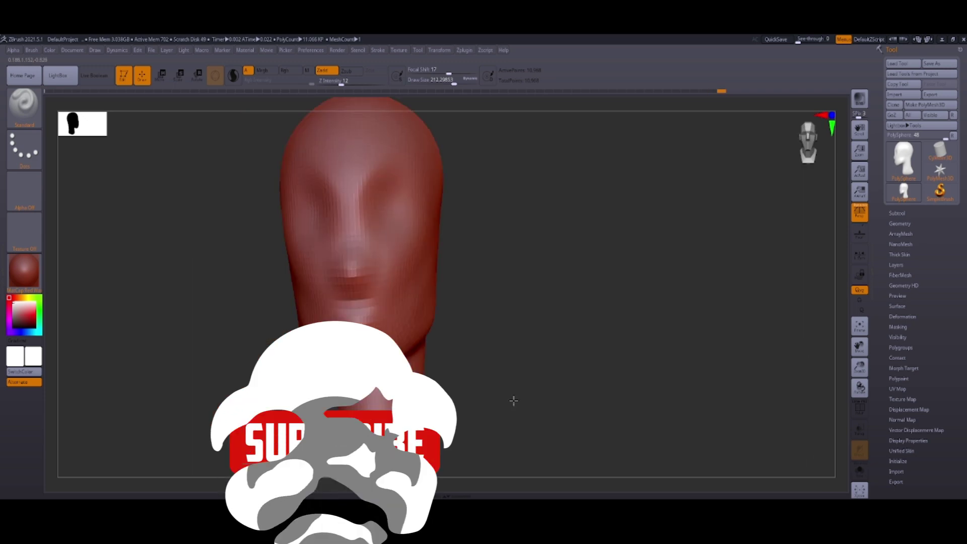
# Use the Move brush to shape the nose in side profile
pyautogui.press('b')
pyautogui.press('m')
pyautogui.press('v')
pyautogui.moveTo(348, 364)
pyautogui.mouseDown()
pyautogui.moveTo(603, 361)
pyautogui.moveTo(494, 349)
pyautogui.mouseUp()
pyautogui.moveTo(605, 364); pyautogui.dragTo(479, 353)
pyautogui.rightClick(444, 352)
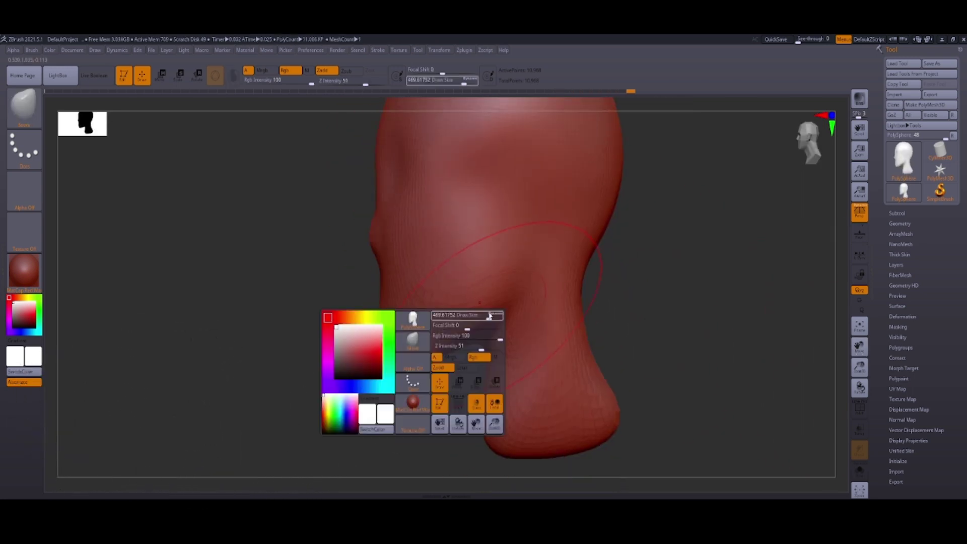
pyautogui.moveTo(600, 418)
pyautogui.mouseDown()
pyautogui.moveTo(684, 362)
pyautogui.moveTo(558, 400)
pyautogui.mouseUp()
# Smooth the head's profile with a larger, lower-strength Smooth brush
pyautogui.press('b')
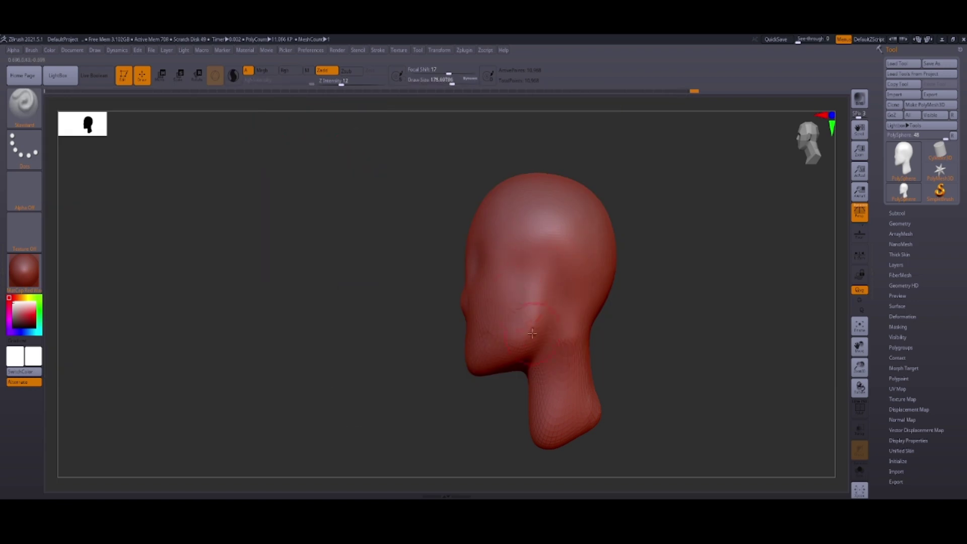
pyautogui.moveTo(630, 151); pyautogui.dragTo(773, 134)
pyautogui.press('b')
pyautogui.click(246, 121)
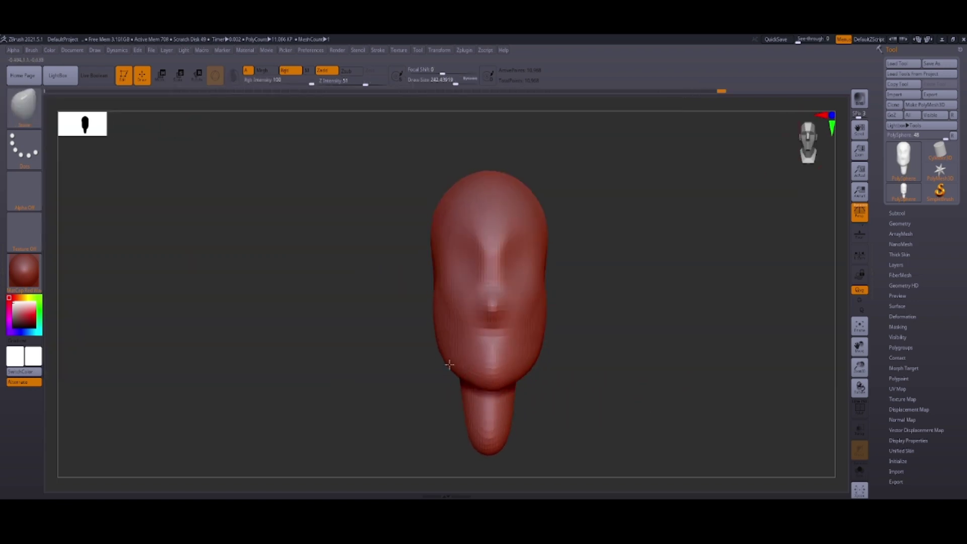
pyautogui.moveTo(547, 291); pyautogui.dragTo(559, 337)
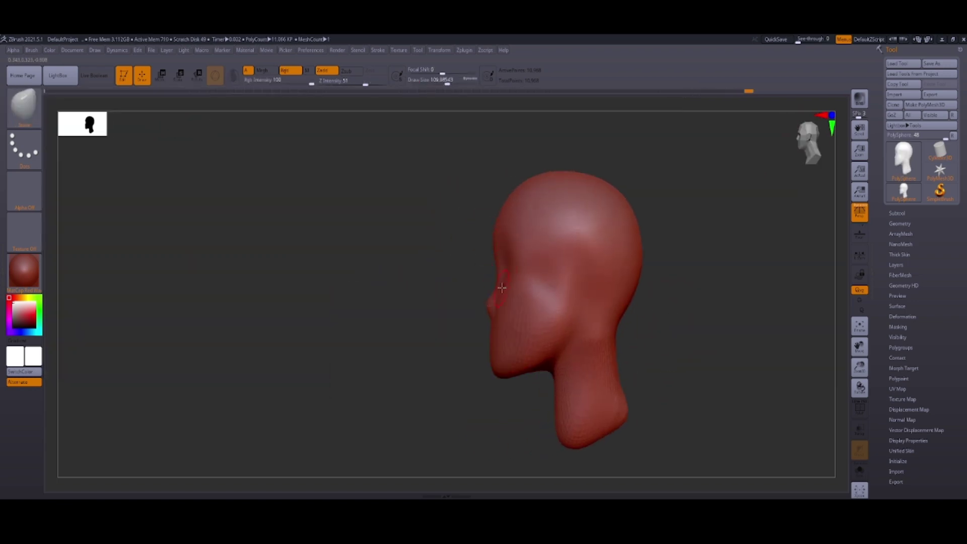
pyautogui.moveTo(502, 288)
pyautogui.mouseDown()
pyautogui.moveTo(524, 312)
pyautogui.moveTo(566, 325)
pyautogui.mouseUp()
pyautogui.press('space')
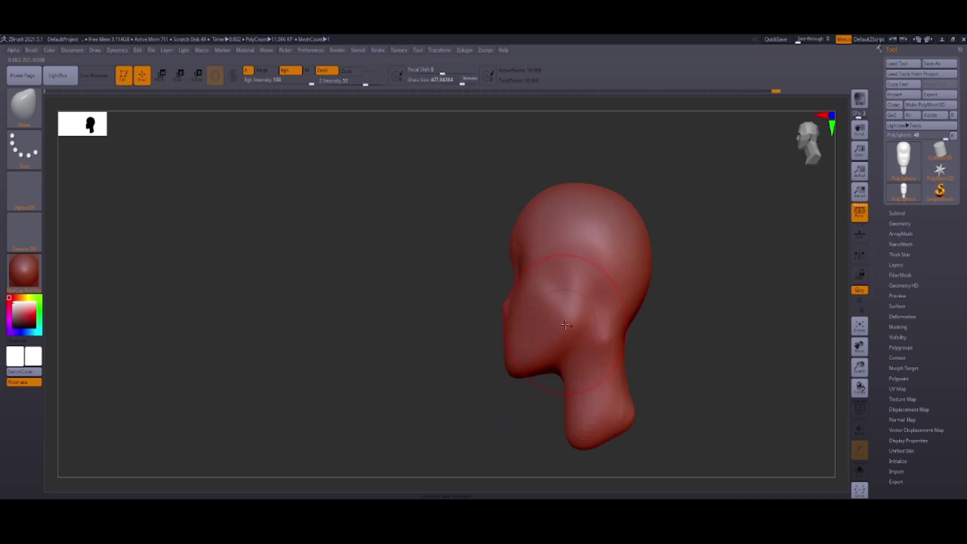
pyautogui.moveTo(660, 367); pyautogui.dragTo(497, 334)
pyautogui.press('space')
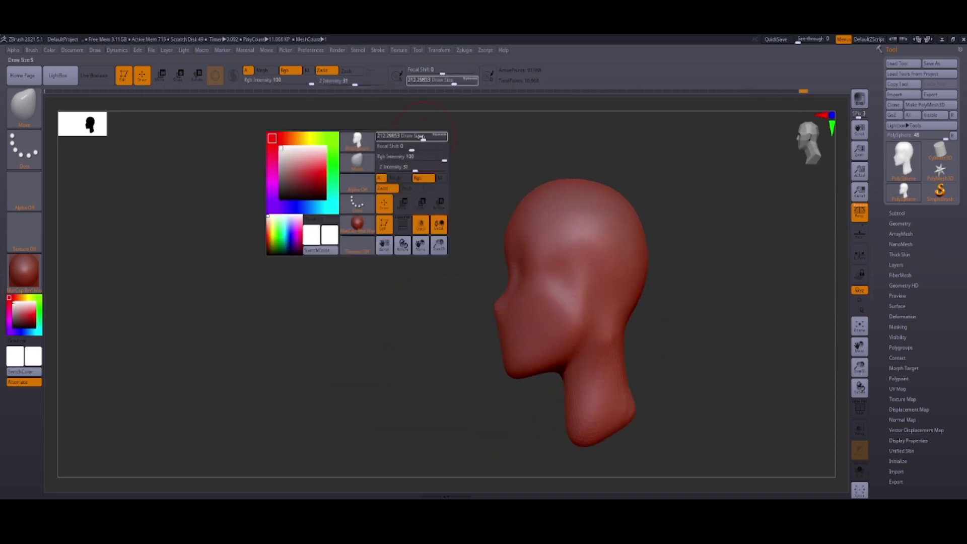
pyautogui.moveTo(358, 192)
pyautogui.mouseDown()
pyautogui.moveTo(579, 318)
pyautogui.moveTo(672, 346)
pyautogui.moveTo(508, 385)
pyautogui.moveTo(463, 354)
pyautogui.moveTo(551, 359)
pyautogui.mouseUp()
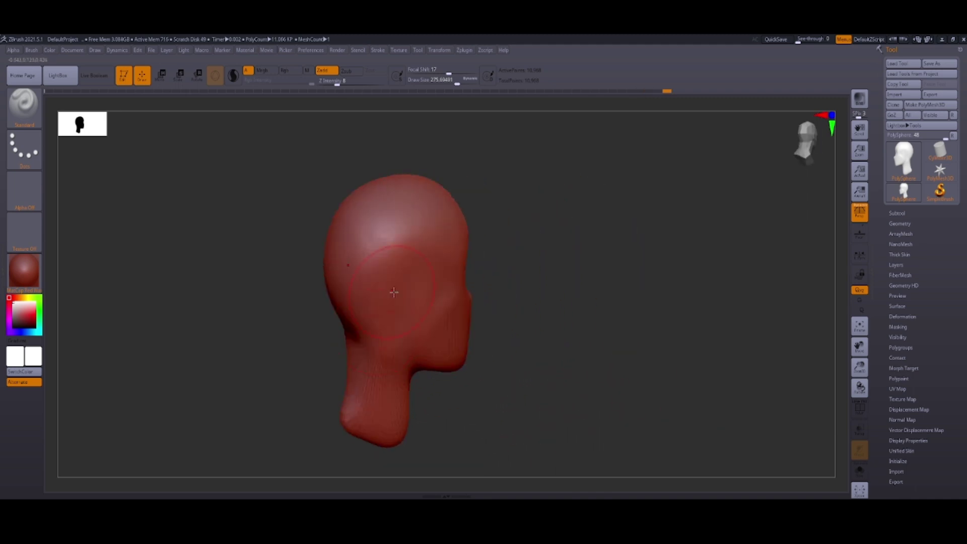
pyautogui.moveTo(438, 455)
pyautogui.mouseDown()
pyautogui.moveTo(484, 403)
pyautogui.moveTo(507, 305)
pyautogui.moveTo(620, 371)
pyautogui.moveTo(549, 361)
pyautogui.moveTo(403, 307)
pyautogui.mouseUp()
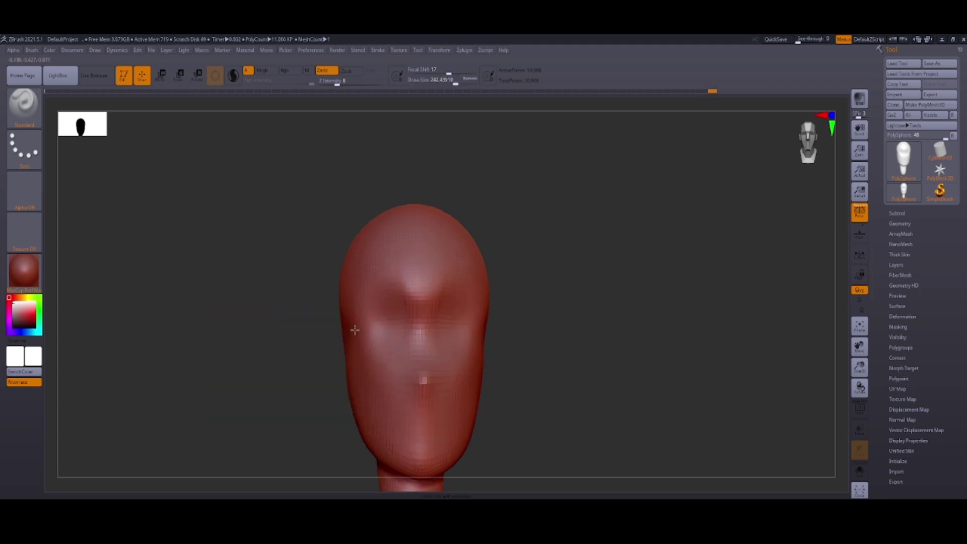
# Resize the Move brush to about 160, then larger, reshaping the neck and jaw
pyautogui.moveTo(355, 330)
pyautogui.mouseDown()
pyautogui.moveTo(475, 404)
pyautogui.moveTo(529, 368)
pyautogui.moveTo(618, 404)
pyautogui.moveTo(488, 440)
pyautogui.mouseUp()
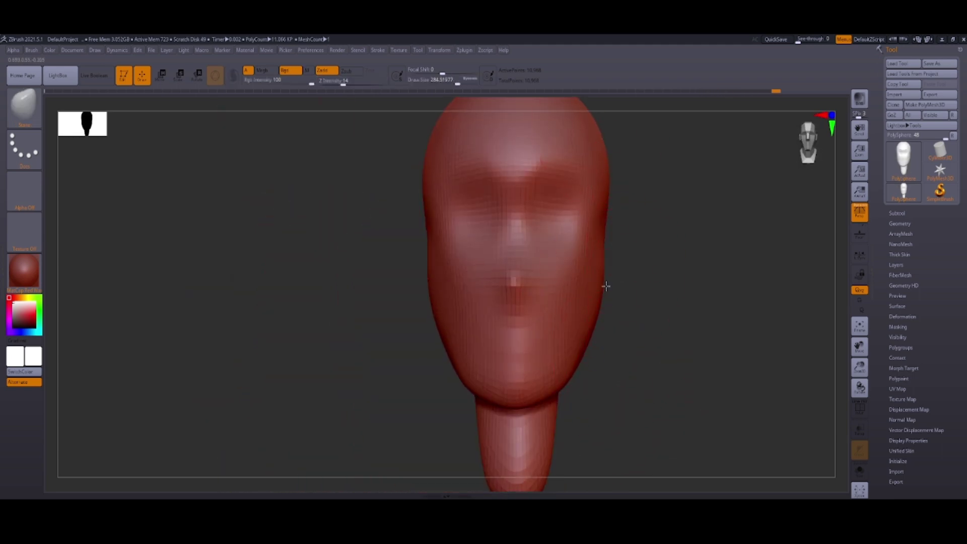
pyautogui.moveTo(697, 391)
pyautogui.mouseDown()
pyautogui.moveTo(577, 346)
pyautogui.moveTo(573, 443)
pyautogui.moveTo(813, 132)
pyautogui.moveTo(636, 286)
pyautogui.moveTo(846, 341)
pyautogui.mouseUp()
pyautogui.press('space')
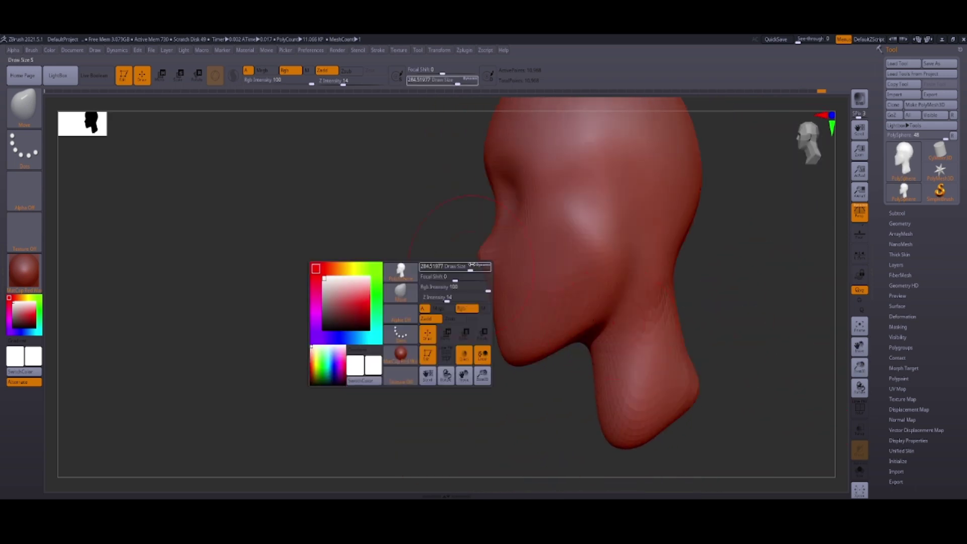
pyautogui.moveTo(400, 276)
pyautogui.mouseDown()
pyautogui.moveTo(481, 267)
pyautogui.moveTo(654, 316)
pyautogui.mouseUp()
pyautogui.moveTo(537, 174)
pyautogui.mouseDown()
pyautogui.moveTo(609, 249)
pyautogui.moveTo(398, 287)
pyautogui.moveTo(620, 331)
pyautogui.mouseUp()
pyautogui.moveTo(860, 366); pyautogui.dragTo(834, 333)
pyautogui.press('space')
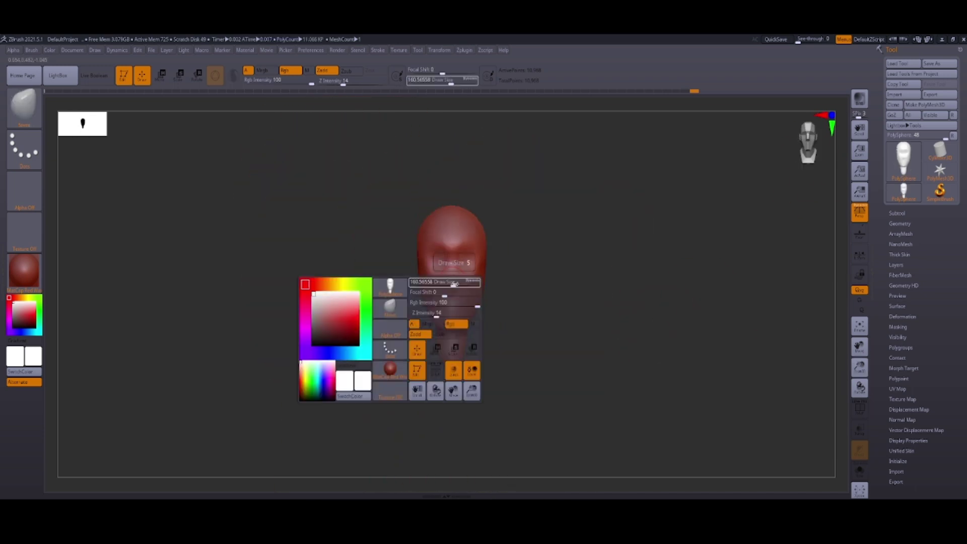
pyautogui.moveTo(391, 302); pyautogui.dragTo(569, 336)
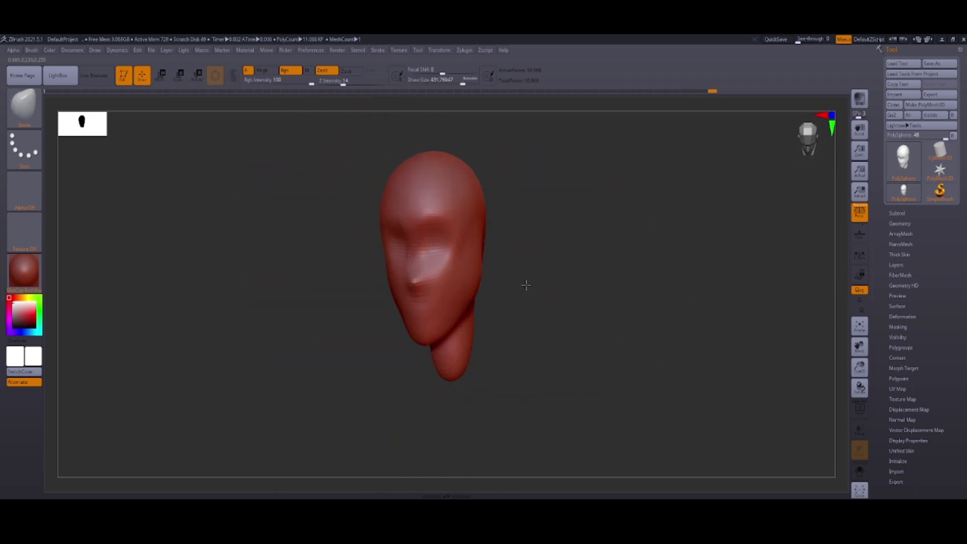
pyautogui.moveTo(466, 214)
pyautogui.mouseDown()
pyautogui.moveTo(605, 282)
pyautogui.moveTo(658, 328)
pyautogui.moveTo(633, 404)
pyautogui.mouseUp()
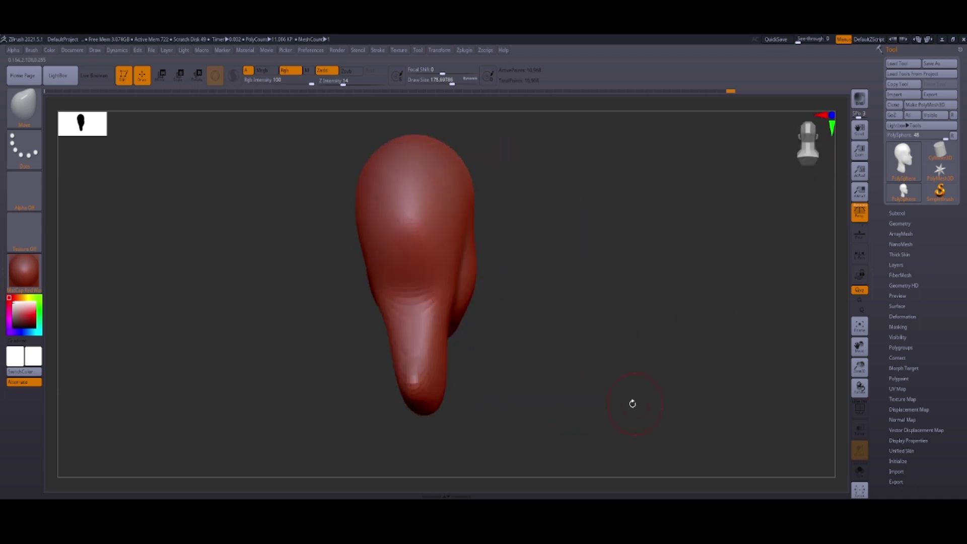
# With the Standard brush, firm up the lips and chin in a close-up profile
pyautogui.press('b')
pyautogui.press('s')
pyautogui.press('t')
pyautogui.moveTo(323, 352); pyautogui.dragTo(512, 470)
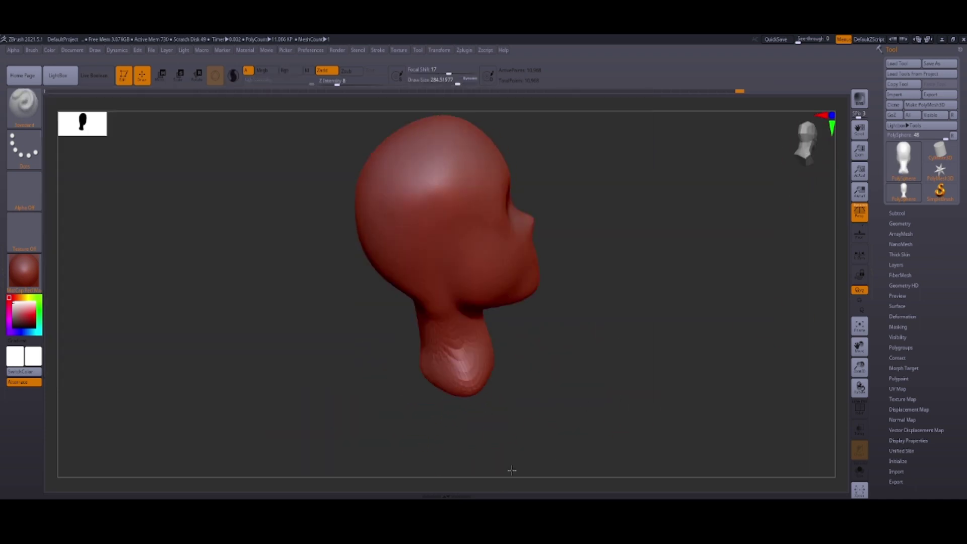
pyautogui.moveTo(477, 424)
pyautogui.mouseDown()
pyautogui.moveTo(477, 404)
pyautogui.moveTo(572, 382)
pyautogui.moveTo(648, 402)
pyautogui.moveTo(603, 306)
pyautogui.moveTo(611, 324)
pyautogui.moveTo(695, 389)
pyautogui.mouseUp()
pyautogui.keyDown('ctrl'); pyautogui.moveTo(695, 388); pyautogui.dragTo(458, 356, button='right'); pyautogui.keyUp('ctrl')
pyautogui.moveTo(458, 356)
pyautogui.mouseDown()
pyautogui.moveTo(531, 242)
pyautogui.moveTo(607, 402)
pyautogui.moveTo(715, 184)
pyautogui.mouseUp()
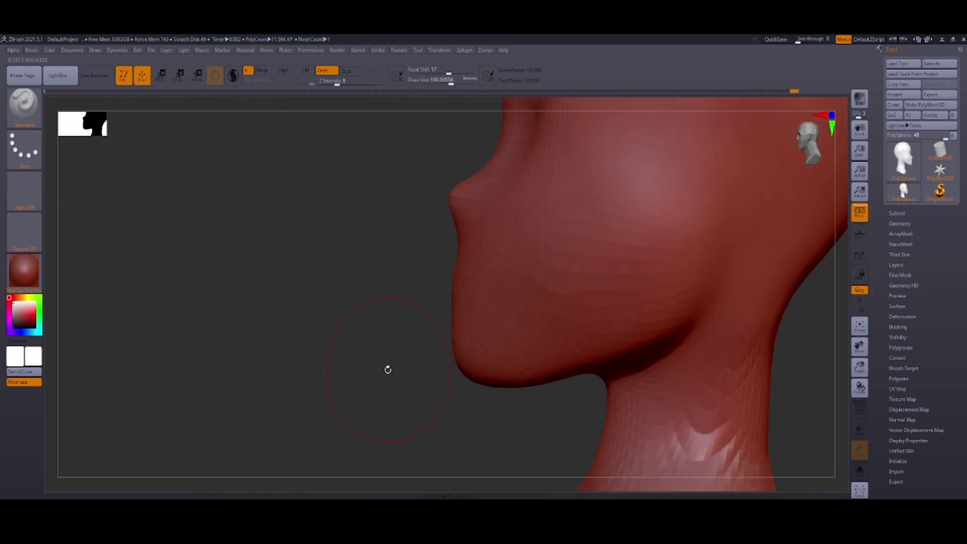
pyautogui.keyDown('ctrl'); pyautogui.moveTo(388, 370); pyautogui.dragTo(706, 362, button='right'); pyautogui.keyUp('ctrl')
# Open the Geometry settings and zoom in on the face from front and side
pyautogui.click(900, 223)
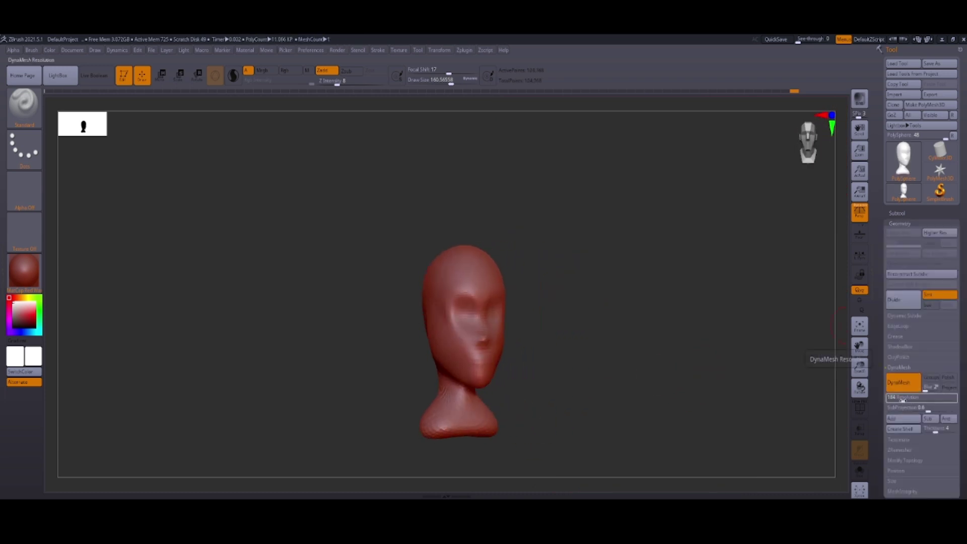
pyautogui.moveTo(407, 420); pyautogui.dragTo(725, 328, button='right')
pyautogui.rightClick(216, 196)
pyautogui.moveTo(217, 196)
pyautogui.mouseDown(button='right')
pyautogui.moveTo(554, 302)
pyautogui.moveTo(653, 279)
pyautogui.mouseUp(button='right')
pyautogui.moveTo(462, 221)
pyautogui.mouseDown(button='right')
pyautogui.moveTo(655, 252)
pyautogui.moveTo(693, 341)
pyautogui.mouseUp(button='right')
pyautogui.moveTo(497, 309); pyautogui.dragTo(337, 166, button='right')
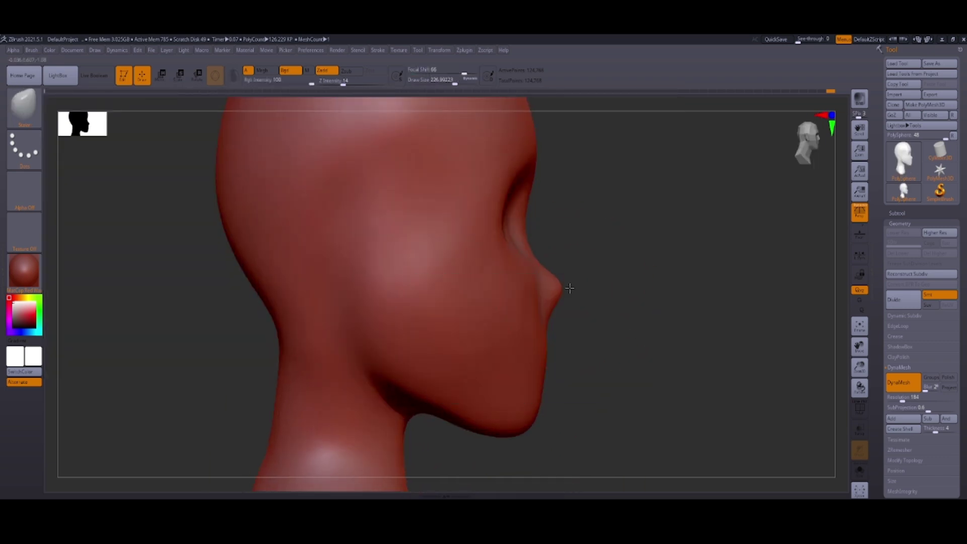
pyautogui.moveTo(455, 216); pyautogui.dragTo(629, 298, button='right')
# Pull the nose tip further out with the Move Topological brush
pyautogui.press('b')
pyautogui.click(629, 297)
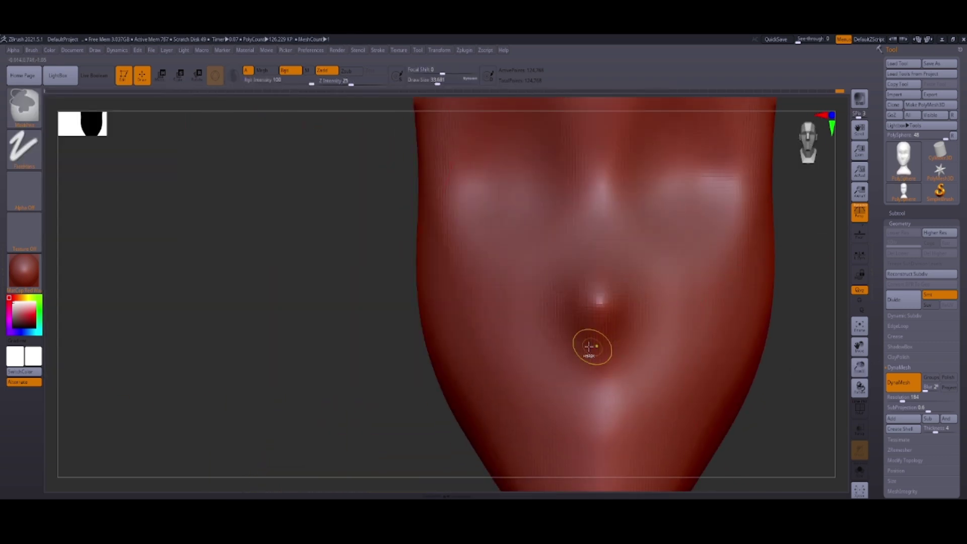
pyautogui.moveTo(589, 346)
pyautogui.mouseDown(button='right')
pyautogui.moveTo(516, 296)
pyautogui.moveTo(605, 328)
pyautogui.moveTo(696, 377)
pyautogui.moveTo(680, 341)
pyautogui.moveTo(446, 287)
pyautogui.moveTo(611, 335)
pyautogui.mouseUp(button='right')
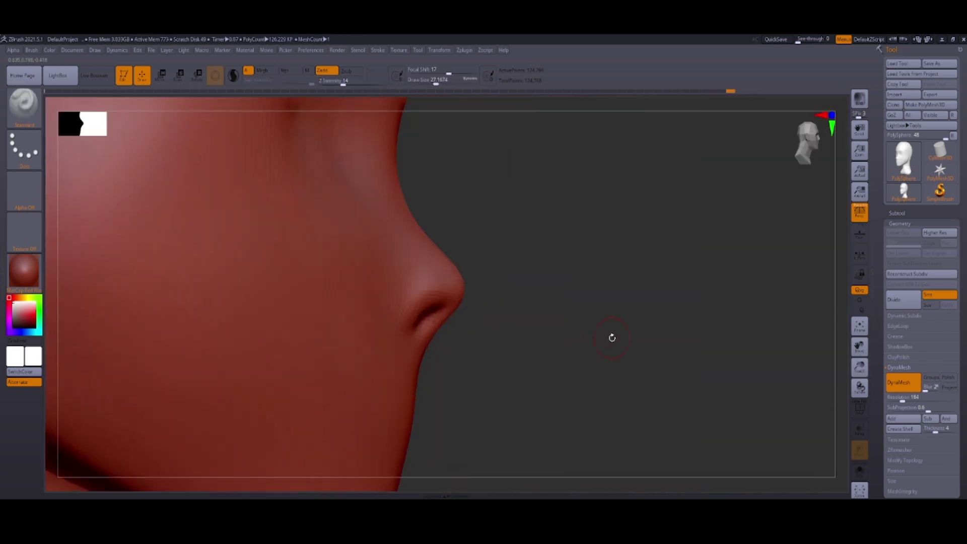
pyautogui.press('b')
pyautogui.click(339, 156)
pyautogui.moveTo(455, 269); pyautogui.dragTo(464, 272)
pyautogui.moveTo(464, 272)
pyautogui.mouseDown(button='right')
pyautogui.moveTo(637, 290)
pyautogui.moveTo(453, 282)
pyautogui.mouseUp(button='right')
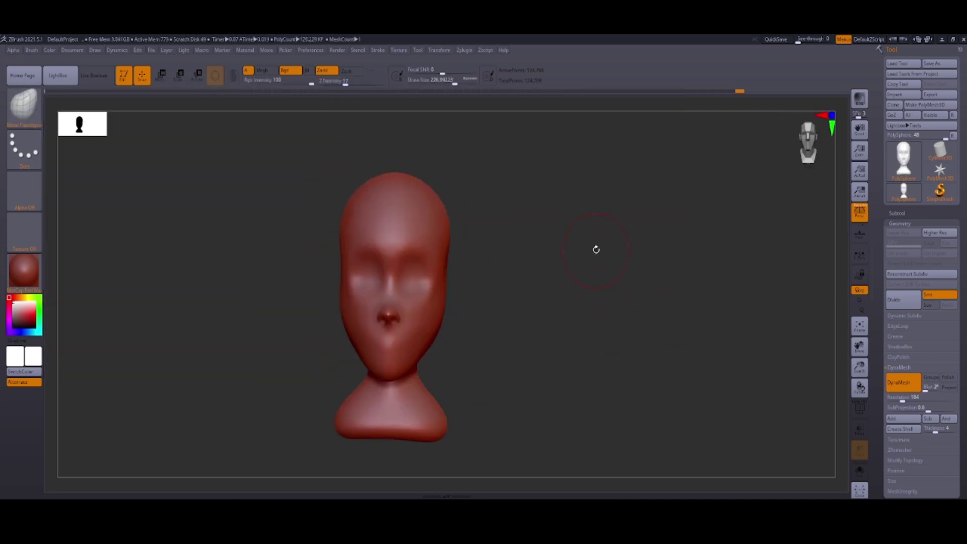
# Carve the smiling mouth crease below the nose with the DamStandard brush
pyautogui.press('b')
pyautogui.press('s')
pyautogui.press('t')
pyautogui.moveTo(596, 249); pyautogui.dragTo(347, 154, button='right')
pyautogui.press('space')
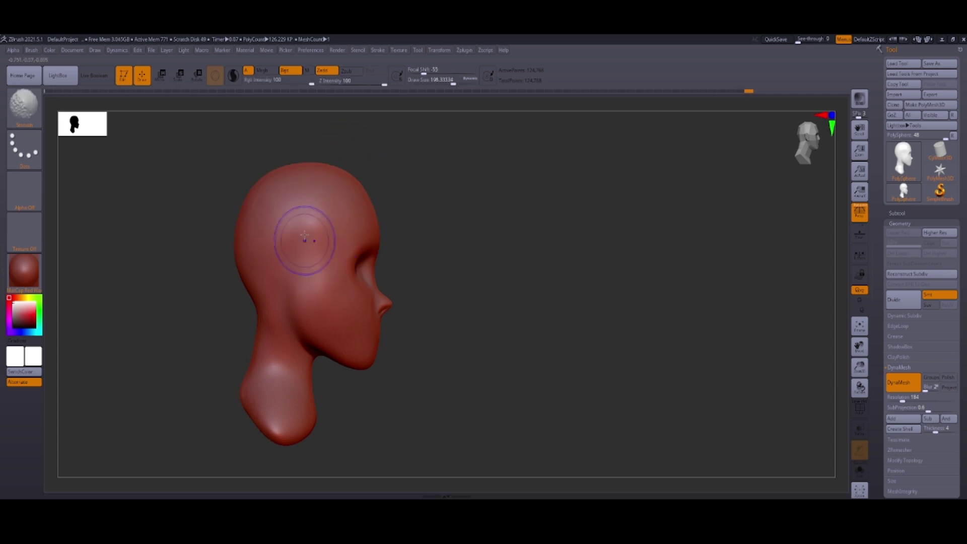
pyautogui.press('b')
pyautogui.press('d')
pyautogui.press('s')
pyautogui.moveTo(546, 287)
pyautogui.mouseDown(button='right')
pyautogui.moveTo(585, 259)
pyautogui.moveTo(228, 310)
pyautogui.moveTo(335, 346)
pyautogui.moveTo(501, 339)
pyautogui.moveTo(383, 295)
pyautogui.moveTo(319, 250)
pyautogui.moveTo(314, 311)
pyautogui.mouseUp(button='right')
pyautogui.moveTo(860, 373)
pyautogui.mouseDown(button='right')
pyautogui.moveTo(612, 358)
pyautogui.moveTo(384, 272)
pyautogui.mouseUp(button='right')
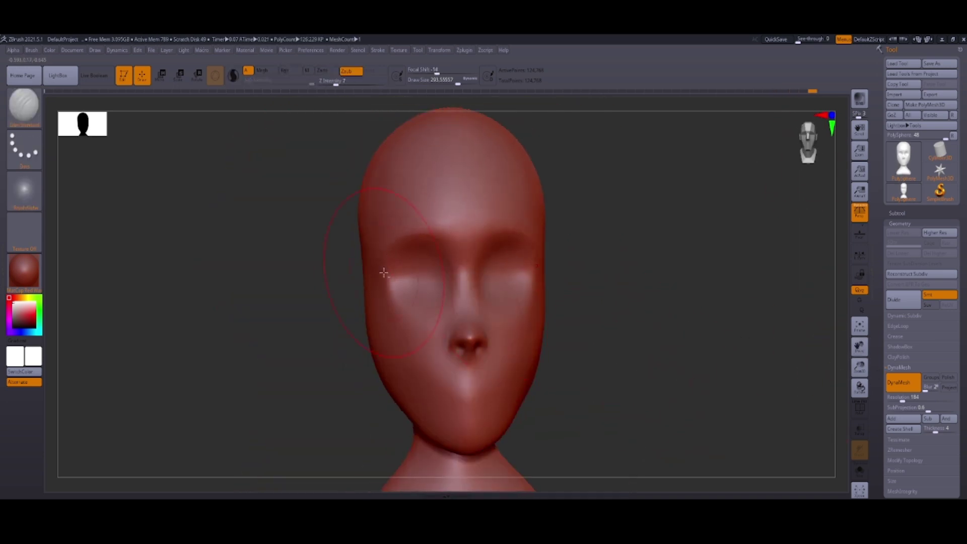
pyautogui.keyDown('ctrl'); pyautogui.moveTo(630, 365); pyautogui.dragTo(290, 149, button='right'); pyautogui.keyUp('ctrl')
# With Move Topological at brush size 86, shape the lips around the mouth
pyautogui.press('b')
pyautogui.press('m')
pyautogui.press('t')
pyautogui.moveTo(403, 398)
pyautogui.mouseDown(button='right')
pyautogui.moveTo(583, 432)
pyautogui.moveTo(491, 412)
pyautogui.moveTo(453, 352)
pyautogui.moveTo(620, 391)
pyautogui.moveTo(550, 305)
pyautogui.moveTo(403, 356)
pyautogui.moveTo(406, 398)
pyautogui.moveTo(806, 152)
pyautogui.moveTo(637, 283)
pyautogui.mouseUp(button='right')
pyautogui.rightClick(393, 352)
pyautogui.rightClick(503, 258)
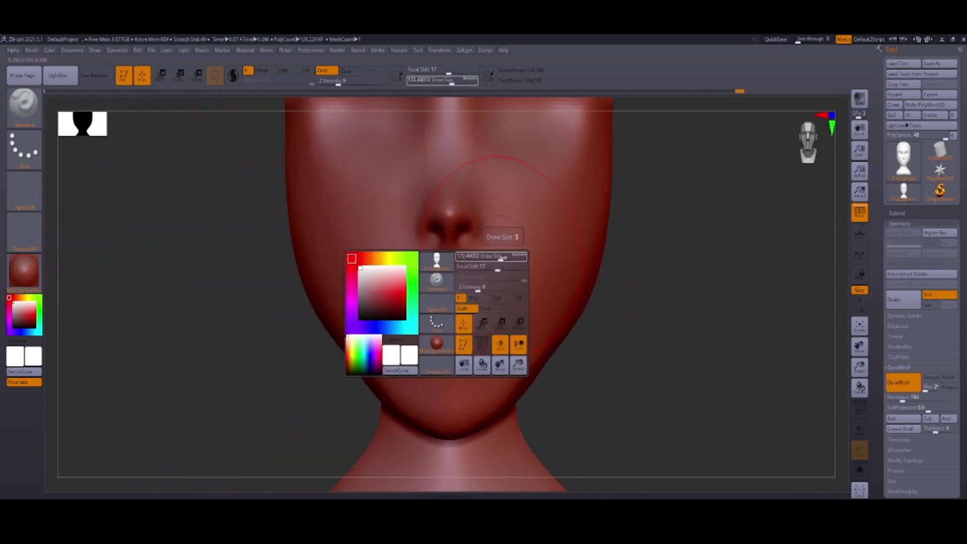
pyautogui.moveTo(409, 341)
pyautogui.mouseDown(button='right')
pyautogui.moveTo(509, 315)
pyautogui.moveTo(734, 363)
pyautogui.moveTo(663, 378)
pyautogui.moveTo(468, 354)
pyautogui.moveTo(724, 332)
pyautogui.mouseUp(button='right')
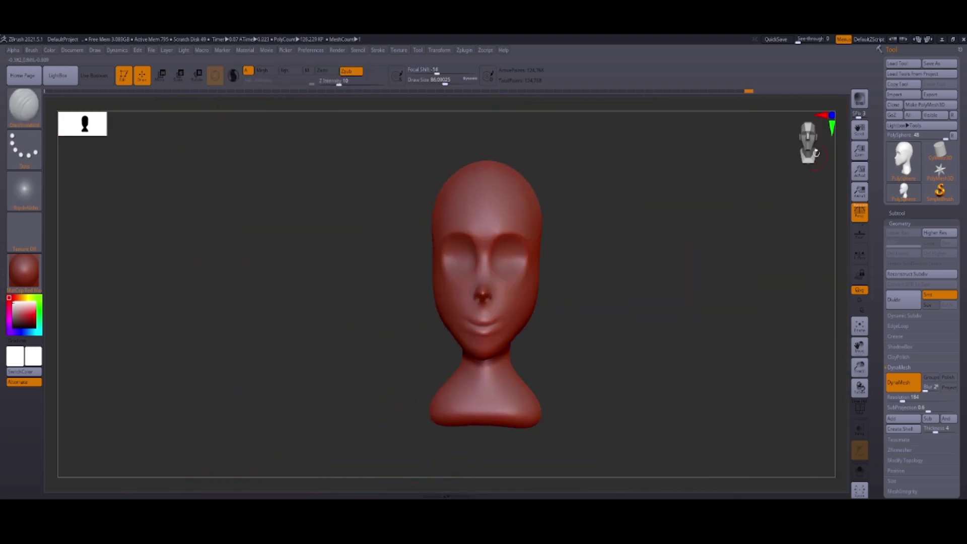
# Build up rounded eyelid mounds in both eye sockets with an additive brush
pyautogui.press('b')
pyautogui.click(482, 226)
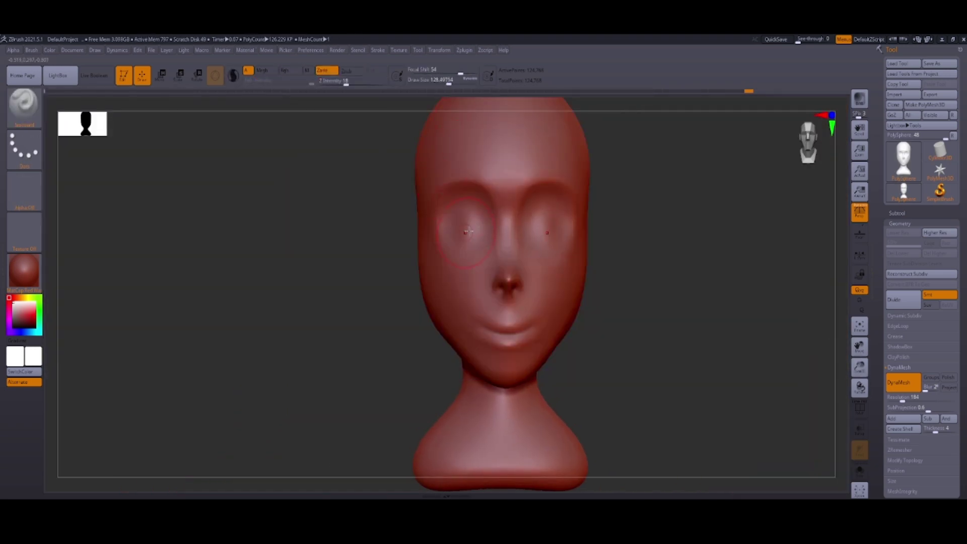
pyautogui.moveTo(468, 231)
pyautogui.mouseDown(button='right')
pyautogui.moveTo(659, 315)
pyautogui.moveTo(678, 335)
pyautogui.moveTo(689, 298)
pyautogui.mouseUp(button='right')
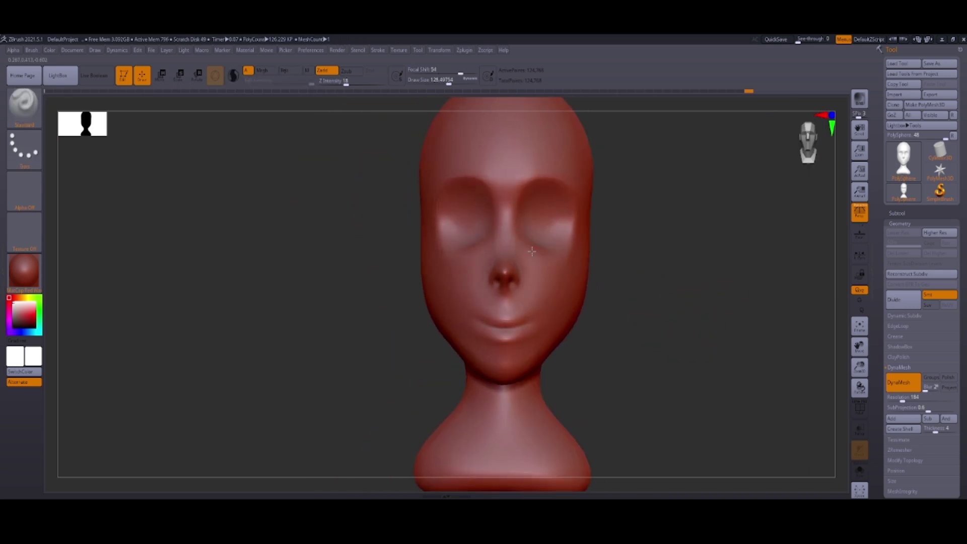
pyautogui.press('b')
pyautogui.click(253, 110)
pyautogui.moveTo(630, 302)
pyautogui.mouseDown(button='right')
pyautogui.moveTo(781, 302)
pyautogui.moveTo(731, 297)
pyautogui.mouseUp(button='right')
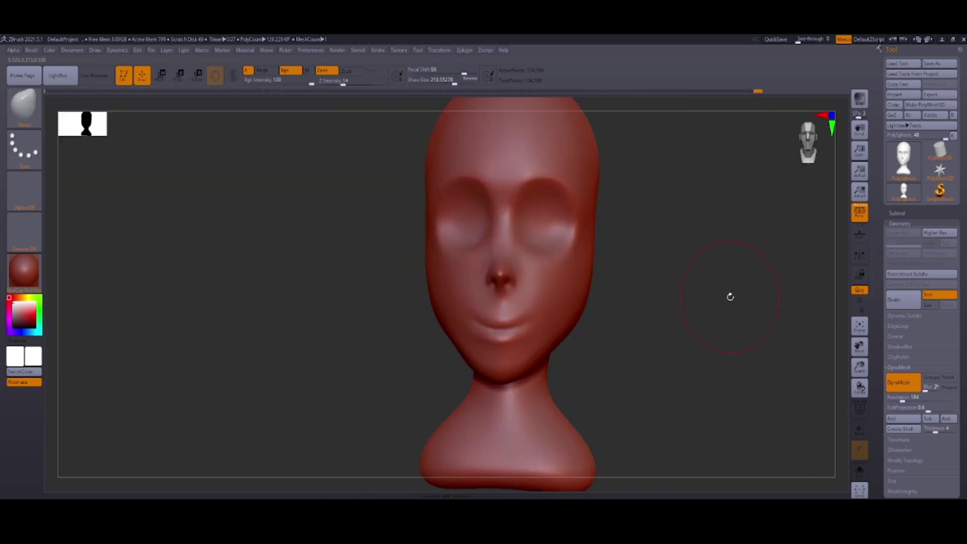
pyautogui.moveTo(580, 243)
pyautogui.mouseDown(button='right')
pyautogui.moveTo(504, 247)
pyautogui.moveTo(547, 259)
pyautogui.mouseUp(button='right')
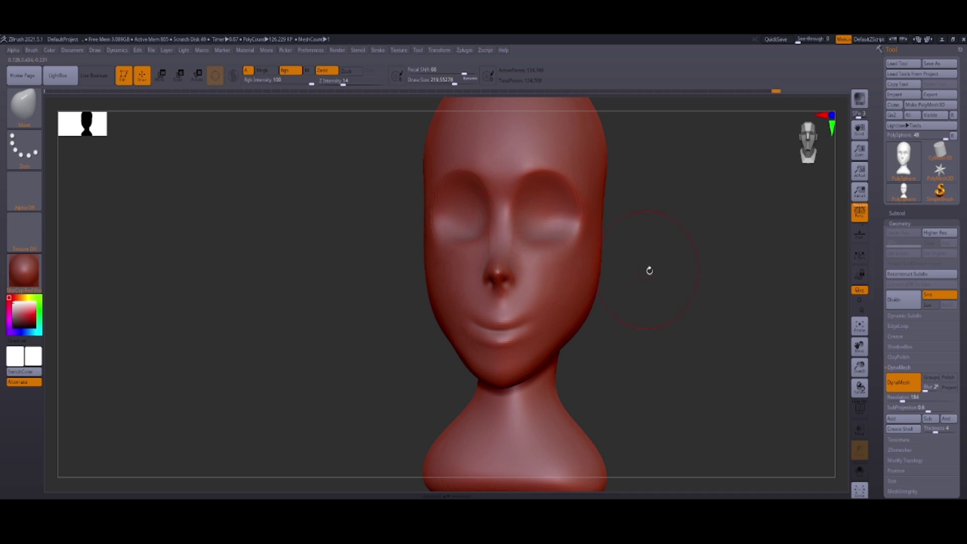
pyautogui.moveTo(649, 270); pyautogui.dragTo(503, 227, button='right')
# Shape the closed eyelids with Move Topological, checking from three-quarter views
pyautogui.press('b')
pyautogui.press('m')
pyautogui.press('t')
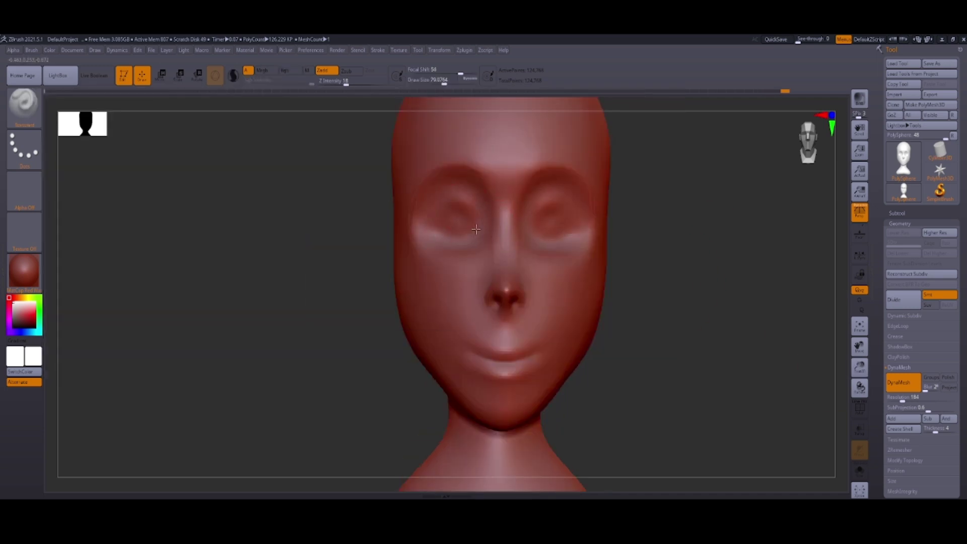
pyautogui.moveTo(462, 196)
pyautogui.mouseDown(button='right')
pyautogui.moveTo(696, 309)
pyautogui.moveTo(368, 106)
pyautogui.mouseUp(button='right')
pyautogui.moveTo(717, 268)
pyautogui.mouseDown(button='right')
pyautogui.moveTo(504, 252)
pyautogui.moveTo(676, 353)
pyautogui.mouseUp(button='right')
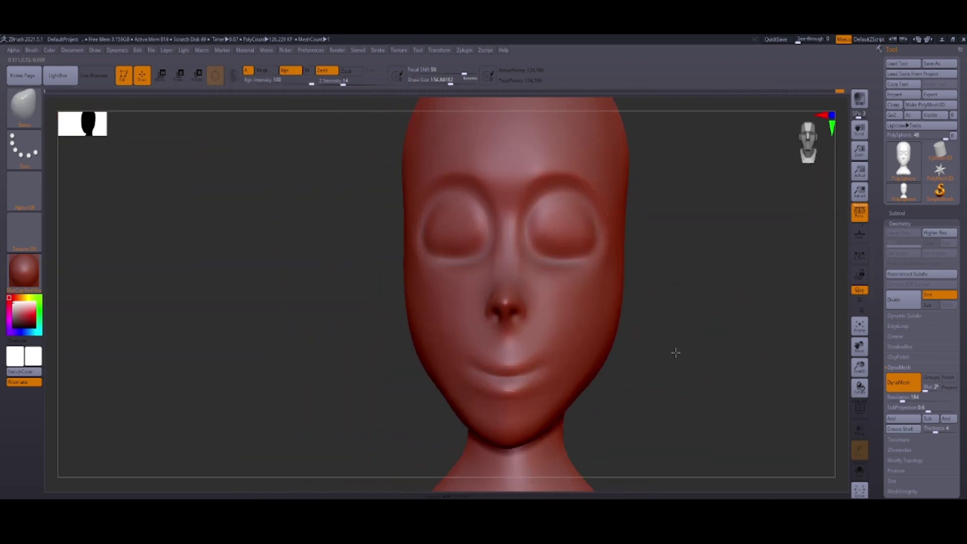
pyautogui.moveTo(572, 253); pyautogui.dragTo(706, 302, button='right')
pyautogui.moveTo(761, 334); pyautogui.dragTo(605, 226, button='right')
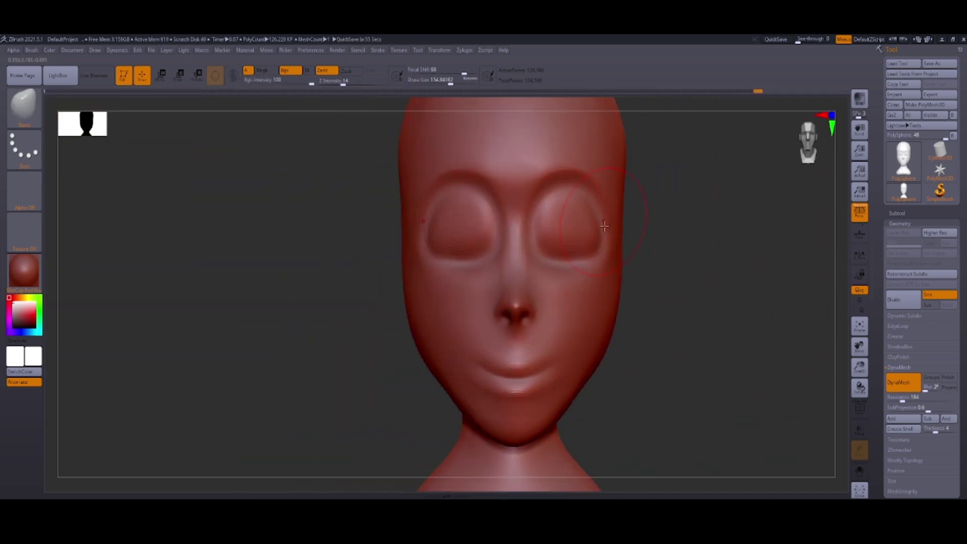
# Refine the eyelids with the Standard brush, checking the head in side profile
pyautogui.press('b')
pyautogui.press('s')
pyautogui.press('t')
pyautogui.moveTo(531, 275)
pyautogui.mouseDown(button='right')
pyautogui.moveTo(512, 294)
pyautogui.moveTo(755, 352)
pyautogui.moveTo(654, 367)
pyautogui.moveTo(849, 341)
pyautogui.moveTo(713, 324)
pyautogui.moveTo(760, 319)
pyautogui.moveTo(736, 363)
pyautogui.mouseUp(button='right')
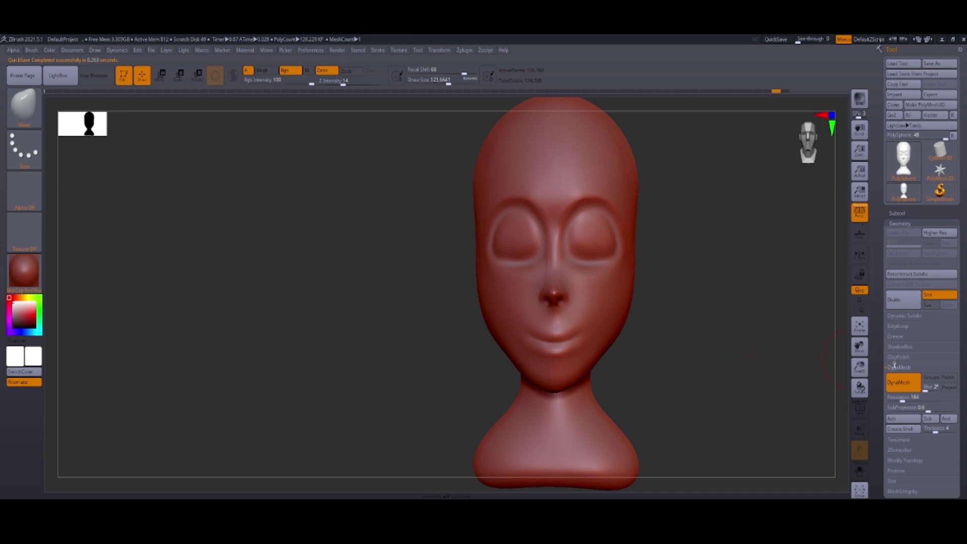
pyautogui.moveTo(895, 366)
pyautogui.mouseDown(button='right')
pyautogui.moveTo(657, 352)
pyautogui.moveTo(691, 302)
pyautogui.moveTo(658, 263)
pyautogui.moveTo(620, 252)
pyautogui.moveTo(545, 173)
pyautogui.mouseUp(button='right')
# Reshape the mouth corners with the Move brush from profile and front views
pyautogui.press('b')
pyautogui.press('d')
pyautogui.press('s')
pyautogui.press('b')
pyautogui.press('m')
pyautogui.press('v')
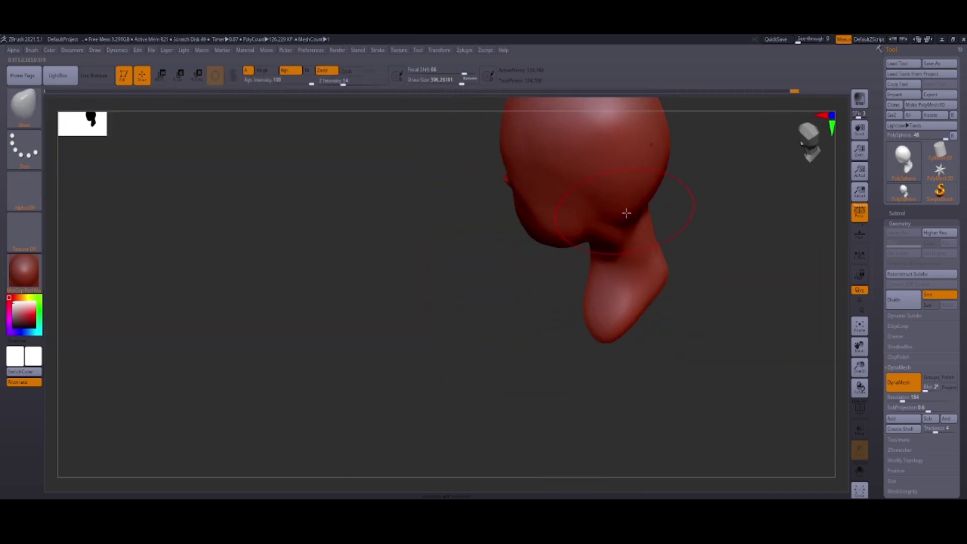
pyautogui.moveTo(626, 213)
pyautogui.mouseDown(button='right')
pyautogui.moveTo(704, 274)
pyautogui.moveTo(630, 326)
pyautogui.moveTo(383, 327)
pyautogui.moveTo(504, 347)
pyautogui.moveTo(453, 471)
pyautogui.moveTo(528, 318)
pyautogui.mouseUp(button='right')
pyautogui.moveTo(522, 260); pyautogui.dragTo(498, 421, button='right')
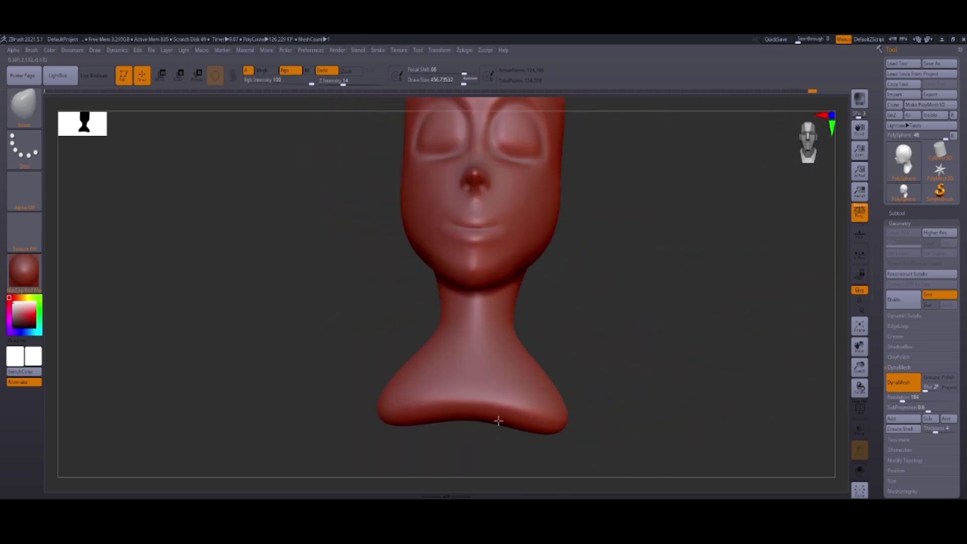
# Set brush falloff to 66 and soften the lips, then check the whole head
pyautogui.press('space')
pyautogui.moveTo(654, 401)
pyautogui.mouseDown(button='right')
pyautogui.moveTo(640, 361)
pyautogui.moveTo(866, 405)
pyautogui.moveTo(641, 341)
pyautogui.moveTo(648, 332)
pyautogui.moveTo(583, 253)
pyautogui.mouseUp(button='right')
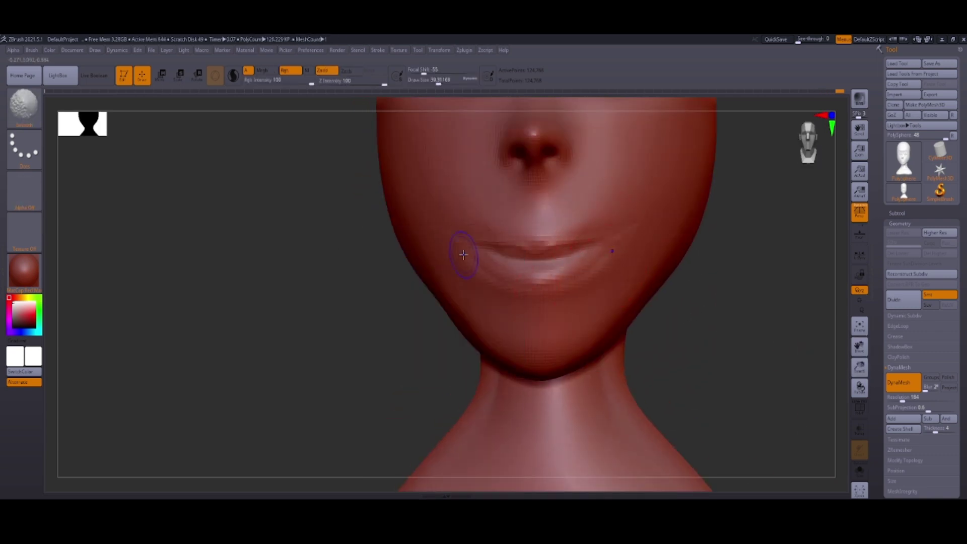
pyautogui.moveTo(460, 248); pyautogui.dragTo(482, 272, button='right')
pyautogui.moveTo(547, 295); pyautogui.dragTo(552, 295)
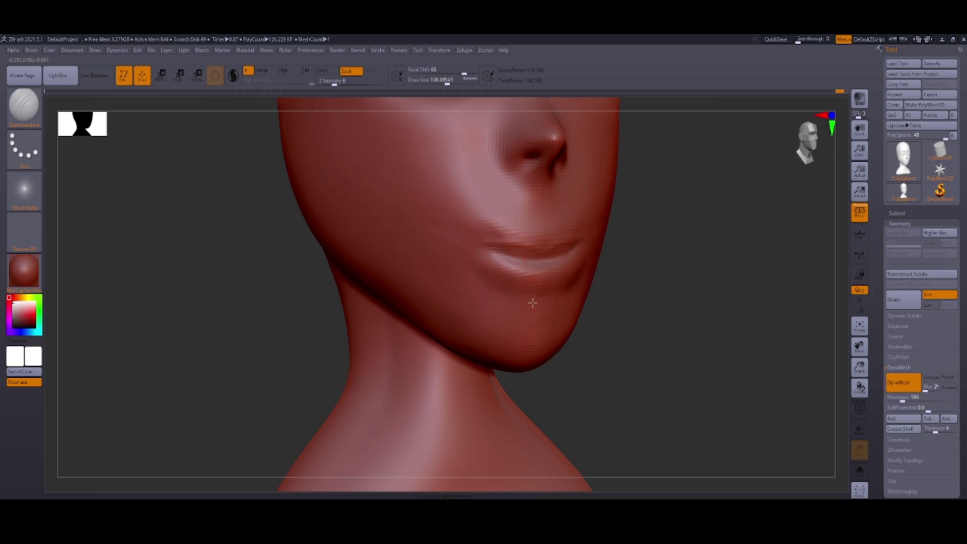
pyautogui.moveTo(533, 303)
pyautogui.mouseDown(button='right')
pyautogui.moveTo(696, 306)
pyautogui.moveTo(718, 338)
pyautogui.mouseUp(button='right')
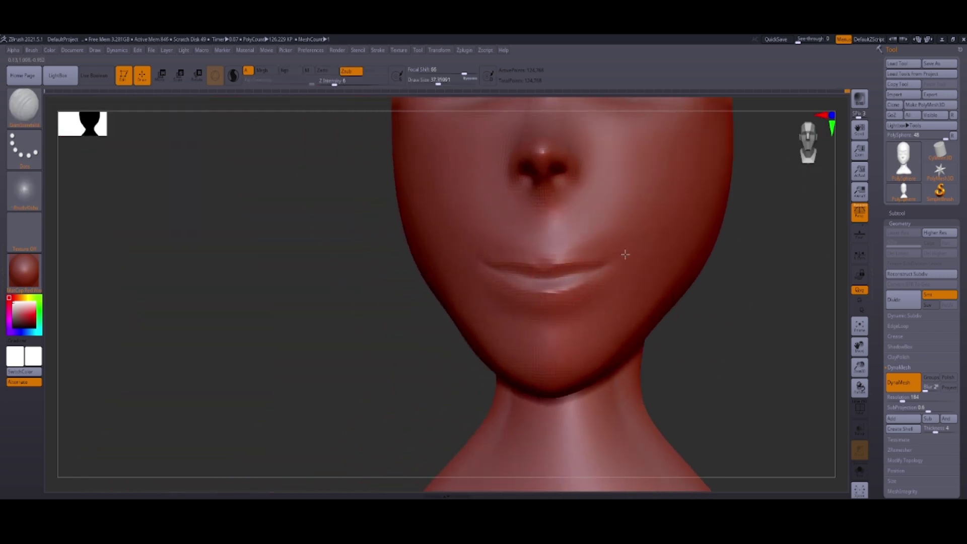
pyautogui.keyDown('ctrl'); pyautogui.moveTo(624, 262); pyautogui.dragTo(792, 230, button='right'); pyautogui.keyUp('ctrl')
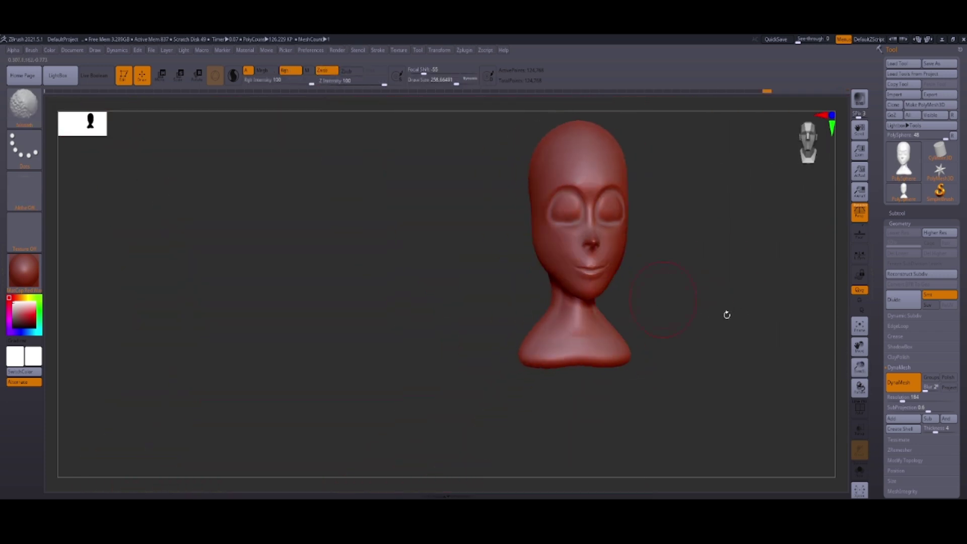
pyautogui.moveTo(726, 315)
pyautogui.mouseDown(button='right')
pyautogui.moveTo(724, 324)
pyautogui.moveTo(767, 280)
pyautogui.mouseUp(button='right')
# Pull ears out from both sides of the head with the Move brush
pyautogui.press('b')
pyautogui.press('m')
pyautogui.press('v')
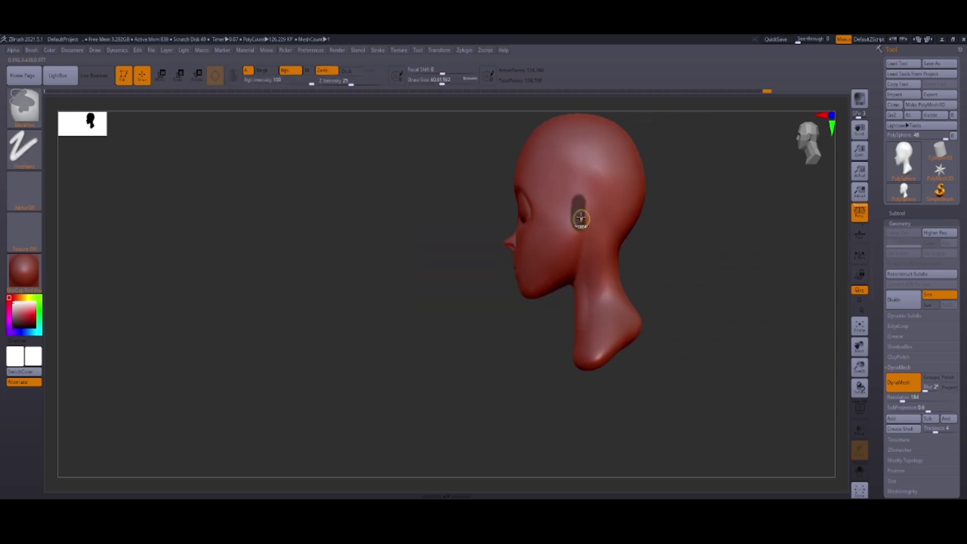
pyautogui.moveTo(580, 210)
pyautogui.mouseDown(button='right')
pyautogui.moveTo(689, 252)
pyautogui.moveTo(689, 280)
pyautogui.moveTo(443, 267)
pyautogui.mouseUp(button='right')
pyautogui.press('space')
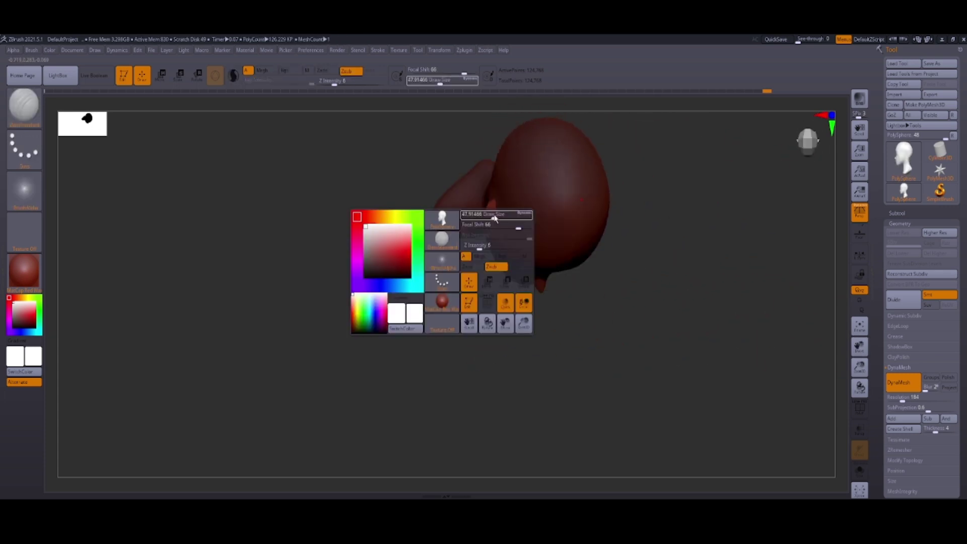
pyautogui.press('b')
pyautogui.press('m')
pyautogui.press('v')
pyautogui.moveTo(624, 219)
pyautogui.mouseDown(button='right')
pyautogui.moveTo(674, 259)
pyautogui.moveTo(620, 211)
pyautogui.moveTo(599, 177)
pyautogui.mouseUp(button='right')
pyautogui.moveTo(693, 288)
pyautogui.mouseDown(button='right')
pyautogui.moveTo(594, 191)
pyautogui.moveTo(706, 282)
pyautogui.mouseUp(button='right')
pyautogui.press('space')
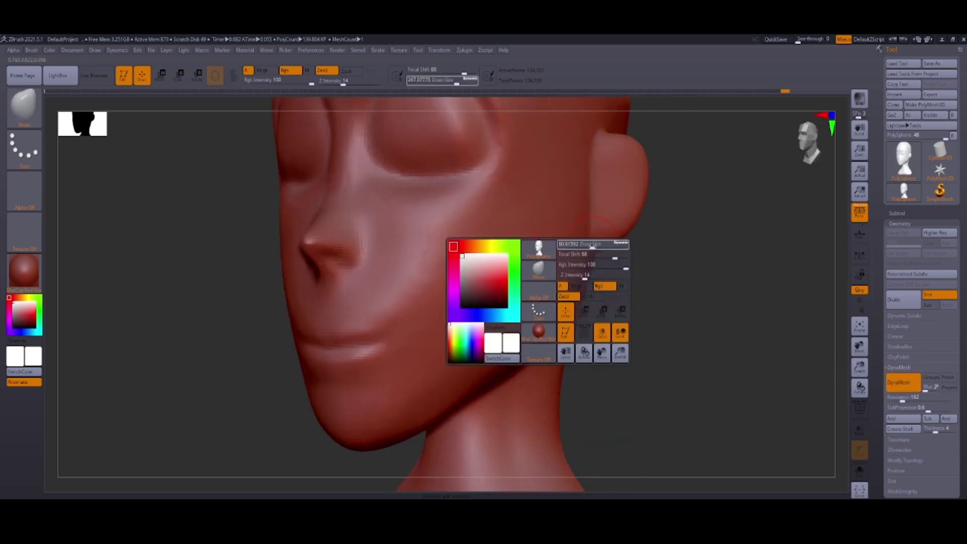
pyautogui.moveTo(688, 239)
pyautogui.mouseDown(button='right')
pyautogui.moveTo(655, 231)
pyautogui.moveTo(678, 116)
pyautogui.mouseUp(button='right')
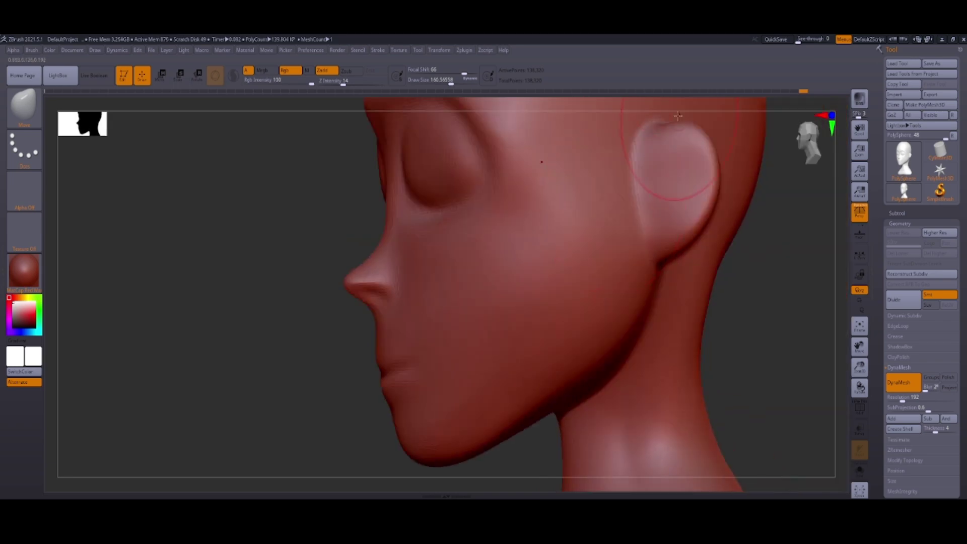
pyautogui.keyDown('alt'); pyautogui.moveTo(704, 198); pyautogui.dragTo(702, 309, button='right'); pyautogui.keyUp('alt')
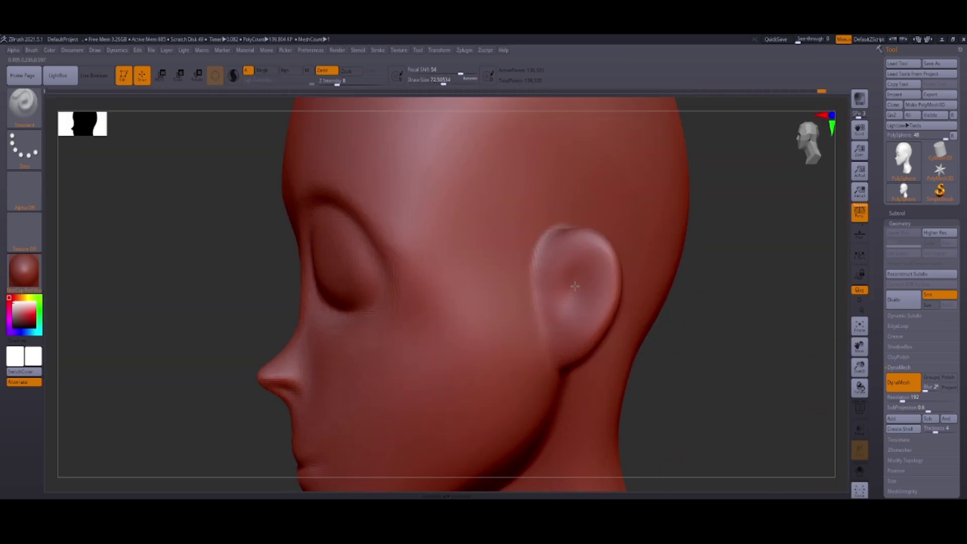
# Sculpt the ears' inner folds with the Standard and ClayBuildup brushes
pyautogui.press('b')
pyautogui.press('s')
pyautogui.press('t')
pyautogui.moveTo(601, 263)
pyautogui.mouseDown(button='right')
pyautogui.moveTo(706, 382)
pyautogui.moveTo(646, 329)
pyautogui.moveTo(671, 341)
pyautogui.mouseUp(button='right')
pyautogui.press('b')
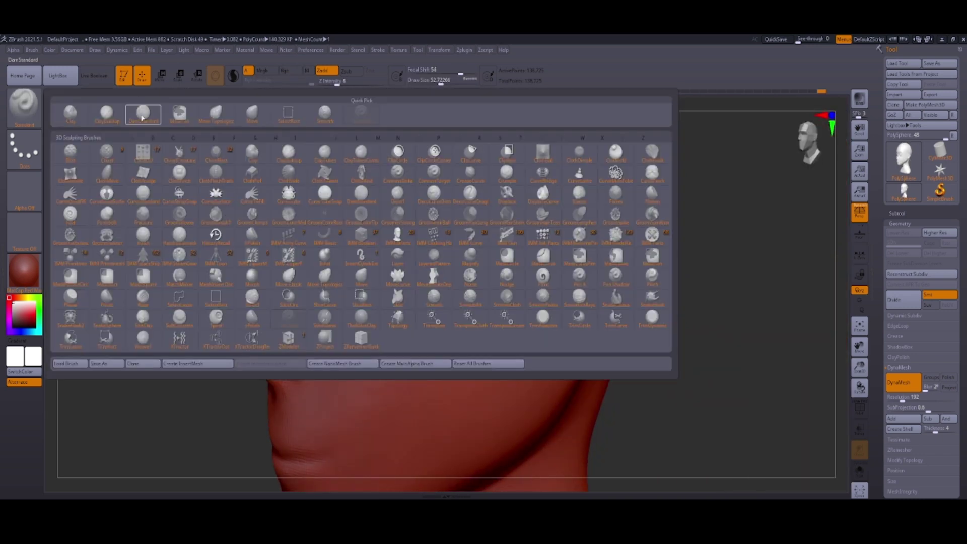
pyautogui.press('c')
pyautogui.press('b')
pyautogui.moveTo(731, 383); pyautogui.dragTo(753, 393, button='right')
pyautogui.moveTo(598, 284)
pyautogui.mouseDown(button='right')
pyautogui.moveTo(776, 370)
pyautogui.moveTo(569, 281)
pyautogui.mouseUp(button='right')
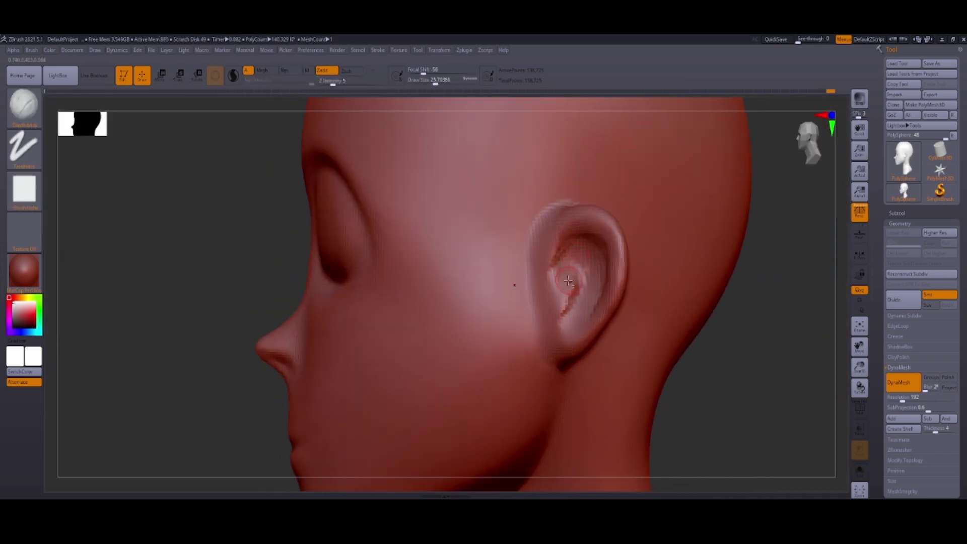
pyautogui.click(24, 104)
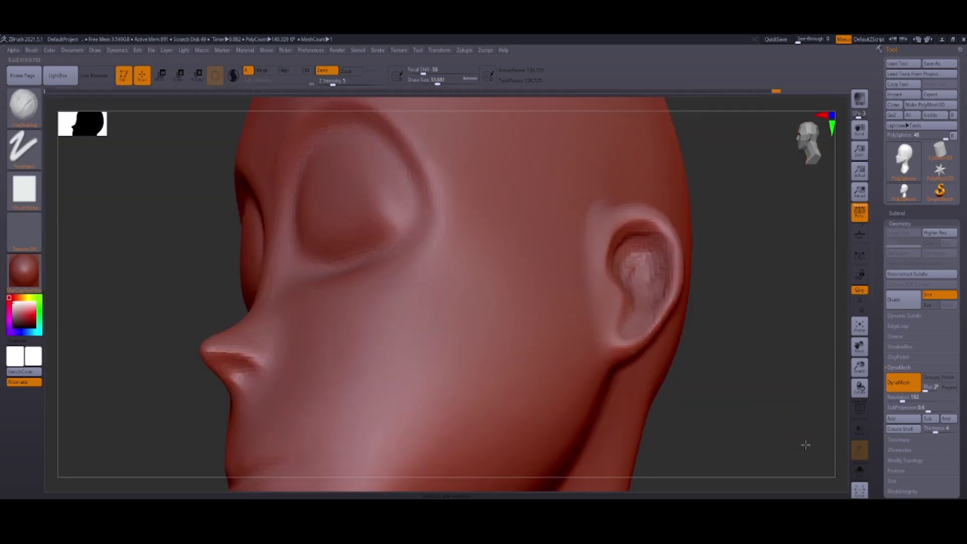
pyautogui.moveTo(806, 445); pyautogui.dragTo(780, 454)
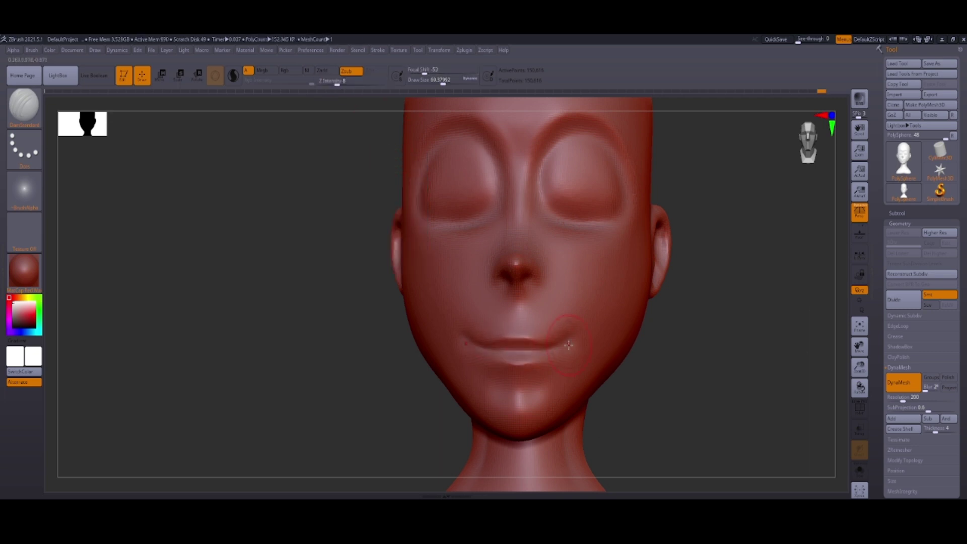
# Cut the nostrils and a smiling lip line with the DamStandard brush
pyautogui.moveTo(569, 345)
pyautogui.mouseDown()
pyautogui.moveTo(730, 410)
pyautogui.moveTo(487, 366)
pyautogui.moveTo(665, 339)
pyautogui.moveTo(756, 345)
pyautogui.mouseUp()
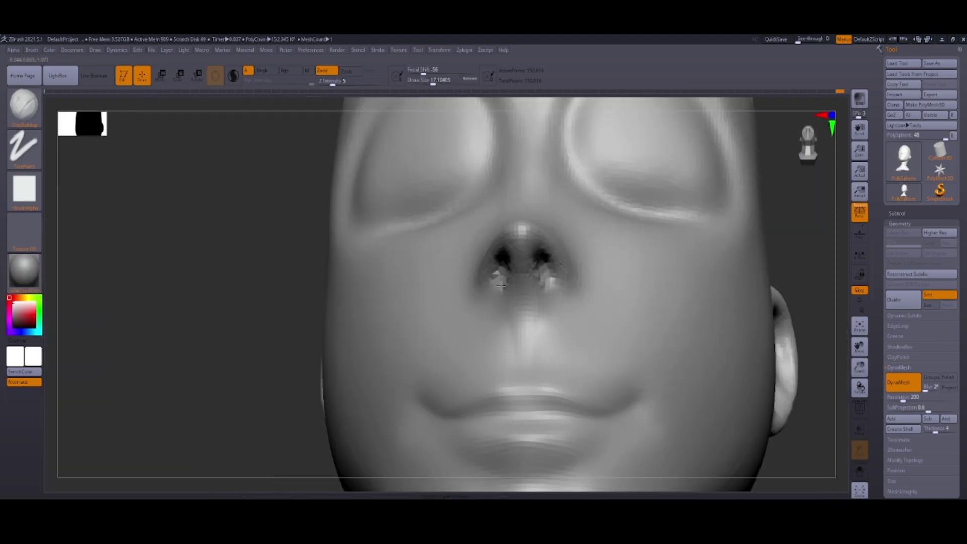
pyautogui.moveTo(453, 233)
pyautogui.mouseDown()
pyautogui.moveTo(646, 315)
pyautogui.moveTo(322, 321)
pyautogui.mouseUp()
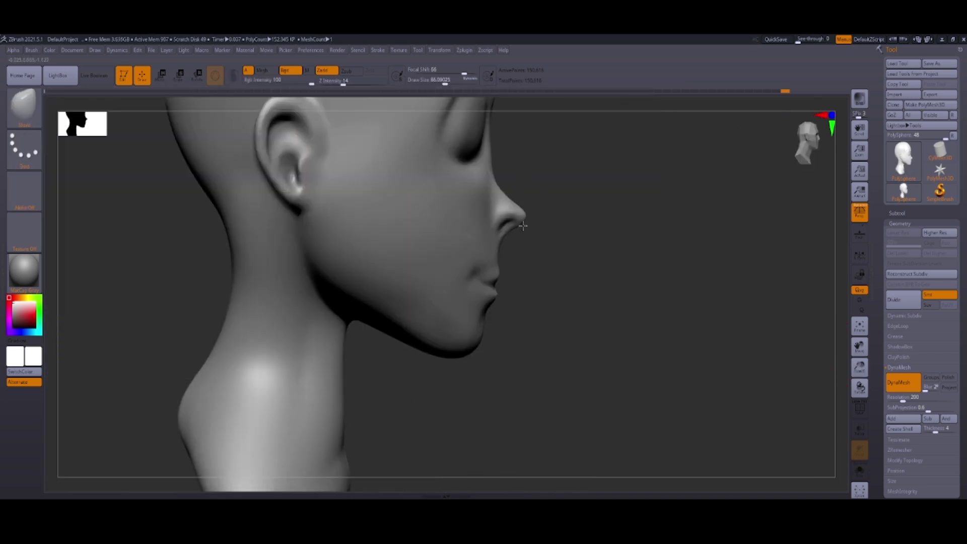
pyautogui.moveTo(523, 226); pyautogui.dragTo(541, 229)
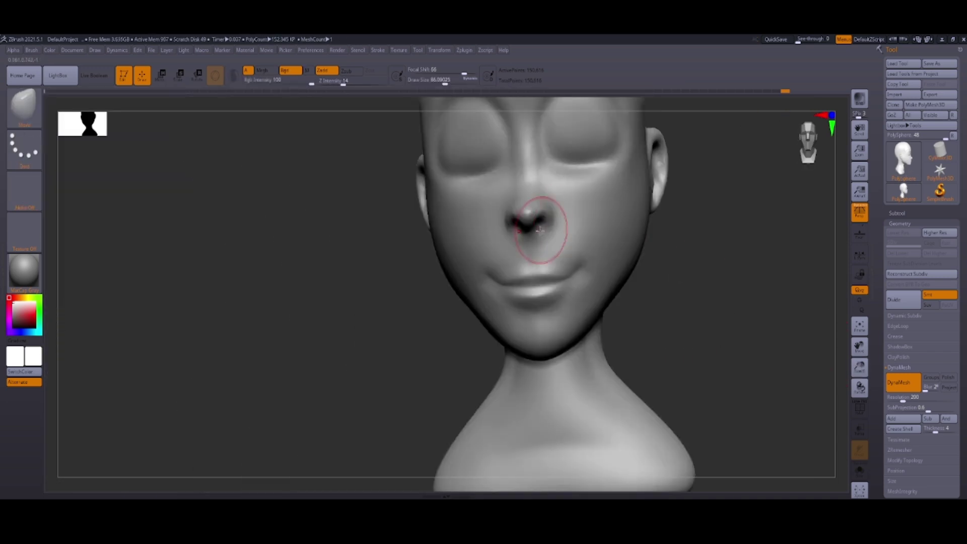
pyautogui.moveTo(758, 292)
pyautogui.mouseDown()
pyautogui.moveTo(730, 266)
pyautogui.moveTo(558, 216)
pyautogui.moveTo(732, 315)
pyautogui.moveTo(536, 235)
pyautogui.moveTo(535, 255)
pyautogui.moveTo(756, 378)
pyautogui.moveTo(567, 335)
pyautogui.moveTo(630, 312)
pyautogui.mouseUp()
pyautogui.press('b')
pyautogui.click(147, 123)
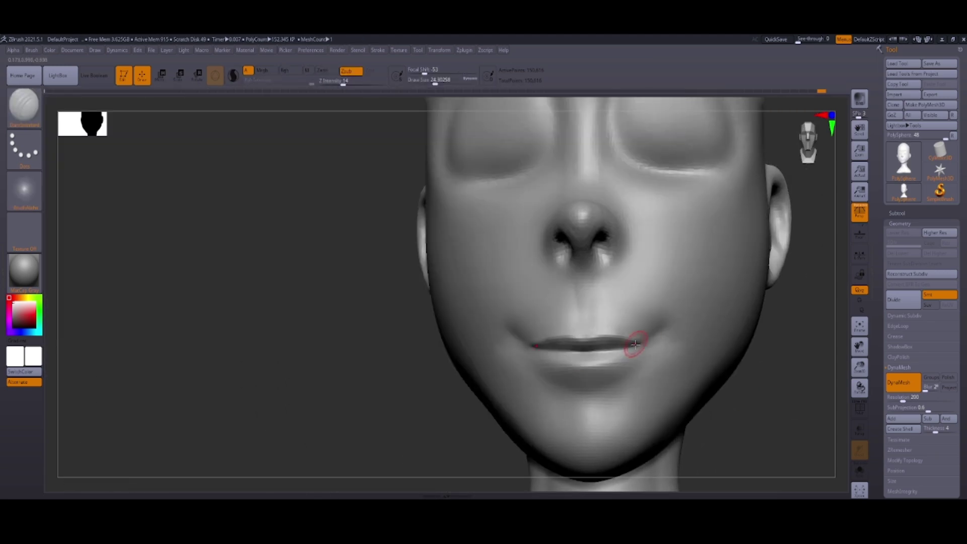
pyautogui.moveTo(767, 438)
pyautogui.keyDown('alt'); pyautogui.mouseDown()
pyautogui.moveTo(773, 388)
pyautogui.moveTo(727, 356)
pyautogui.moveTo(519, 267)
pyautogui.mouseUp(); pyautogui.keyUp('alt')
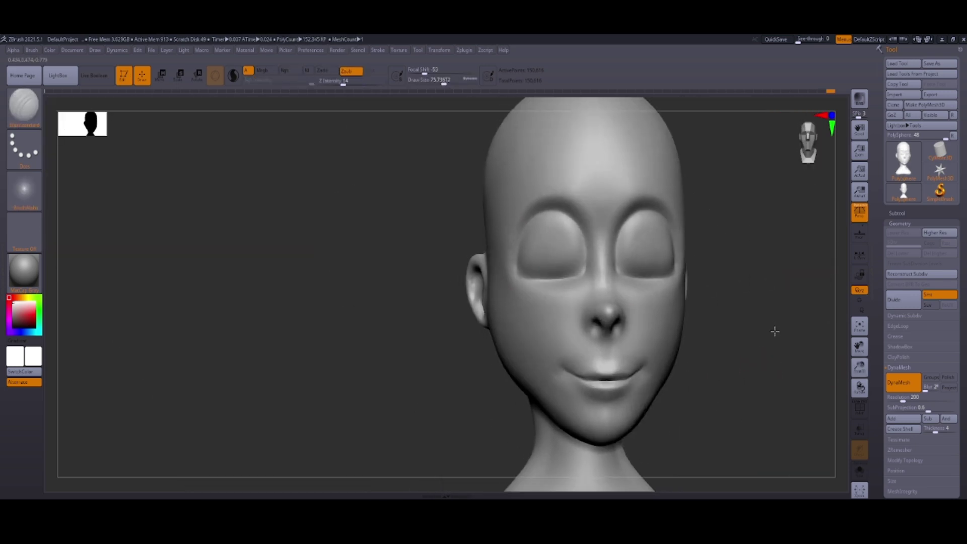
pyautogui.moveTo(774, 331)
pyautogui.mouseDown()
pyautogui.moveTo(760, 391)
pyautogui.moveTo(750, 349)
pyautogui.moveTo(603, 335)
pyautogui.mouseUp()
pyautogui.moveTo(757, 348); pyautogui.dragTo(710, 337)
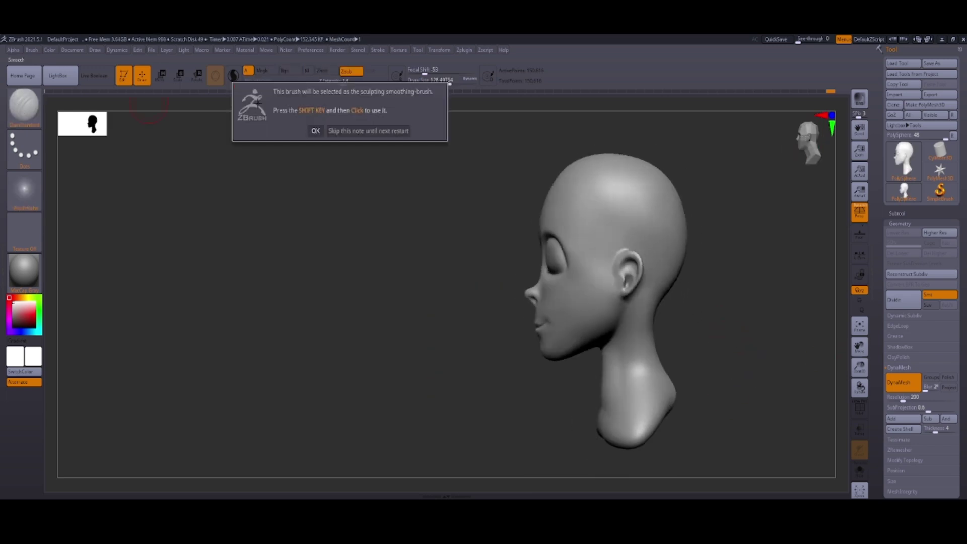
pyautogui.moveTo(746, 373)
pyautogui.mouseDown()
pyautogui.moveTo(674, 377)
pyautogui.moveTo(637, 237)
pyautogui.moveTo(706, 302)
pyautogui.moveTo(781, 350)
pyautogui.moveTo(771, 355)
pyautogui.mouseUp()
# Reshape the skull and neck silhouette with a large Move brush
pyautogui.click(25, 127)
pyautogui.press('s')
pyautogui.press('t')
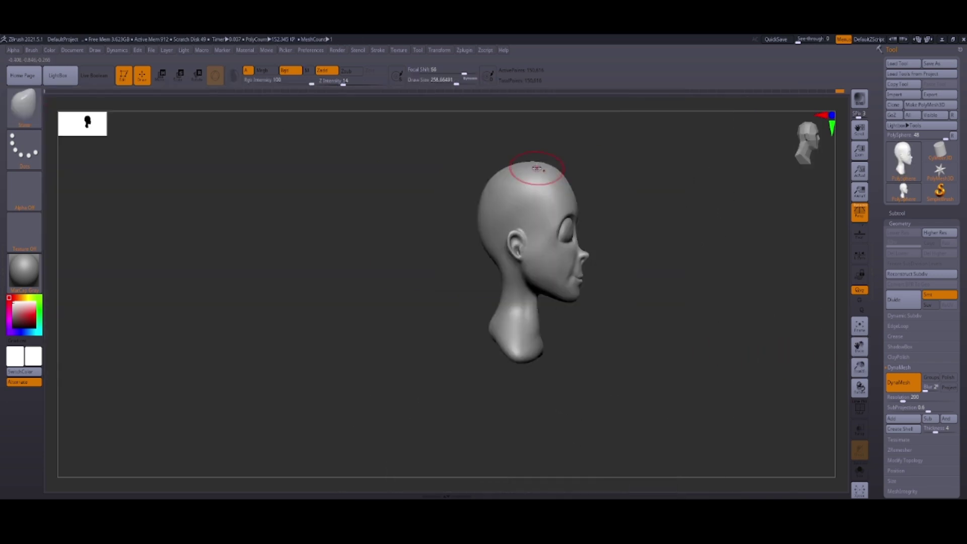
pyautogui.press('space')
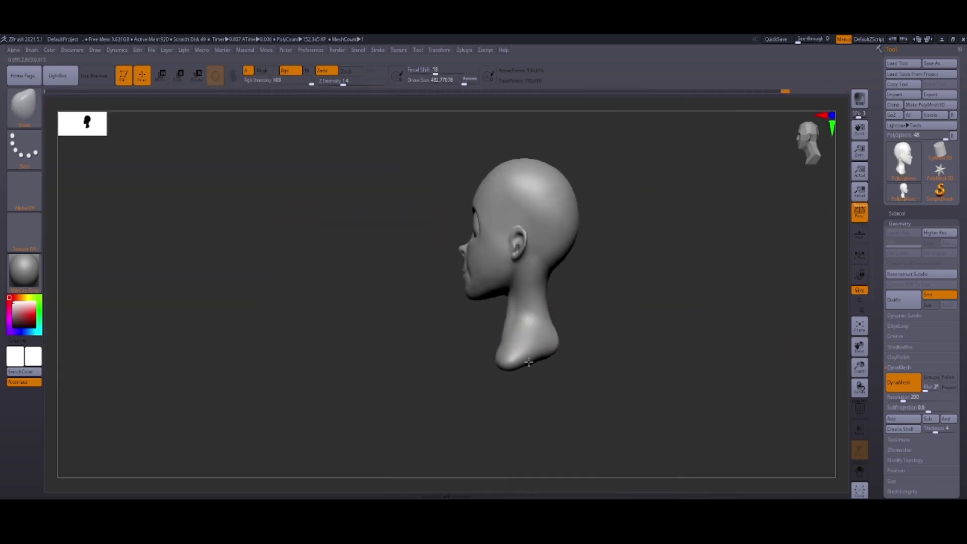
pyautogui.press('space')
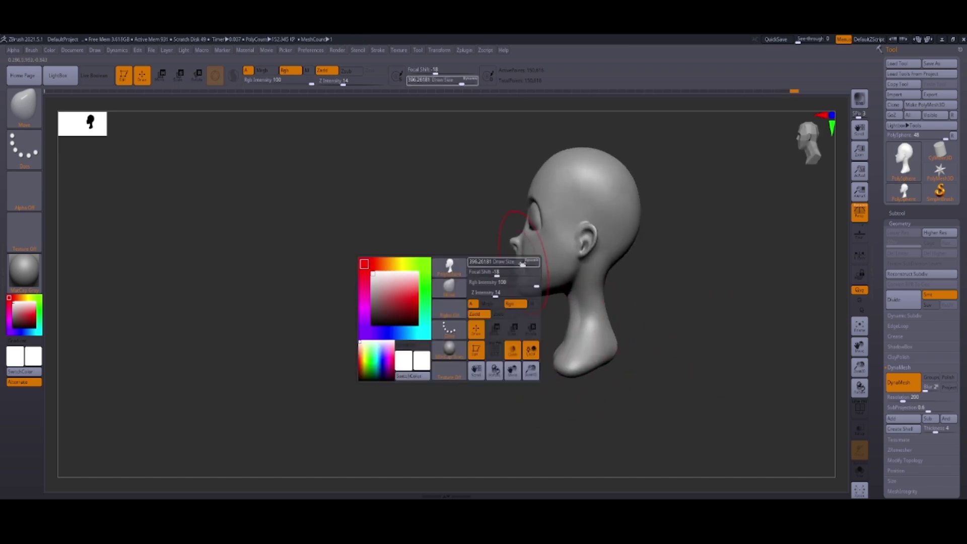
pyautogui.moveTo(524, 289); pyautogui.dragTo(682, 300)
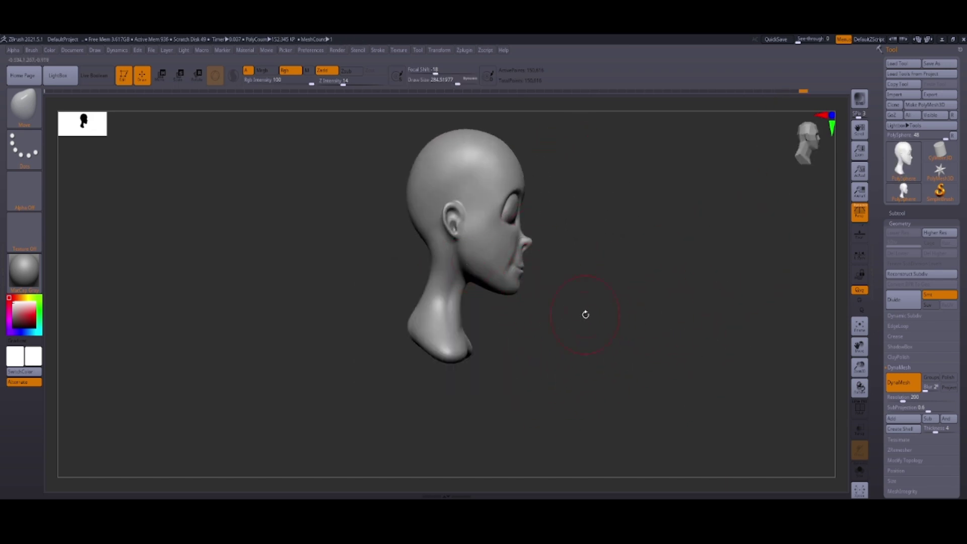
pyautogui.moveTo(585, 314)
pyautogui.mouseDown()
pyautogui.moveTo(611, 332)
pyautogui.moveTo(518, 207)
pyautogui.moveTo(661, 311)
pyautogui.mouseUp()
pyautogui.moveTo(400, 302); pyautogui.dragTo(721, 328)
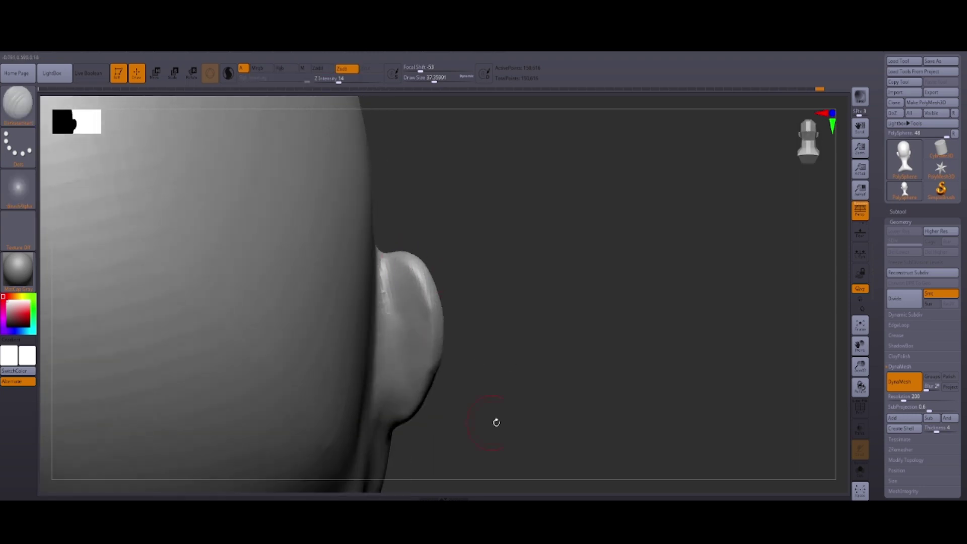
pyautogui.moveTo(494, 421); pyautogui.dragTo(861, 345)
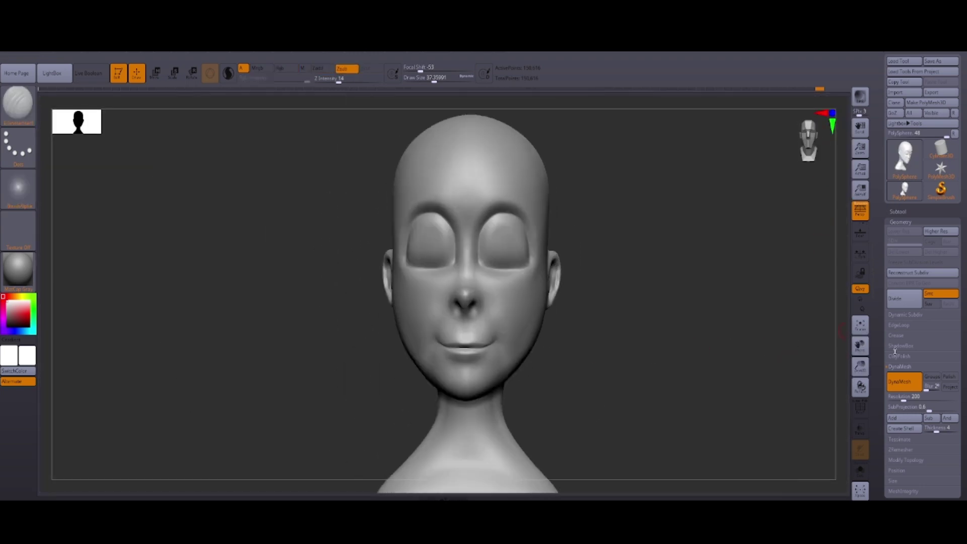
# Append the Sphere3D eyeball pair as eyes and deepen the sockets around them
pyautogui.click(933, 376)
pyautogui.click(850, 352)
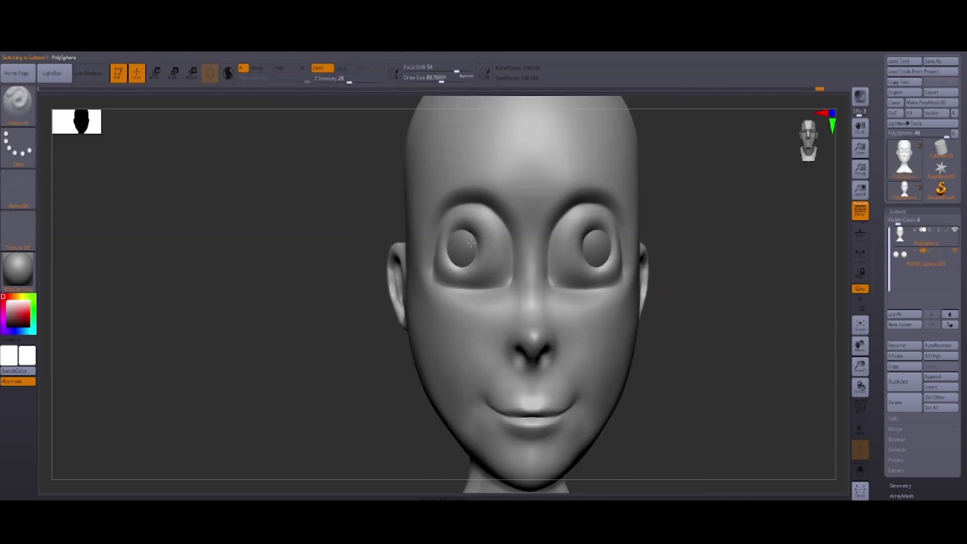
pyautogui.moveTo(471, 244); pyautogui.dragTo(554, 242, button='right')
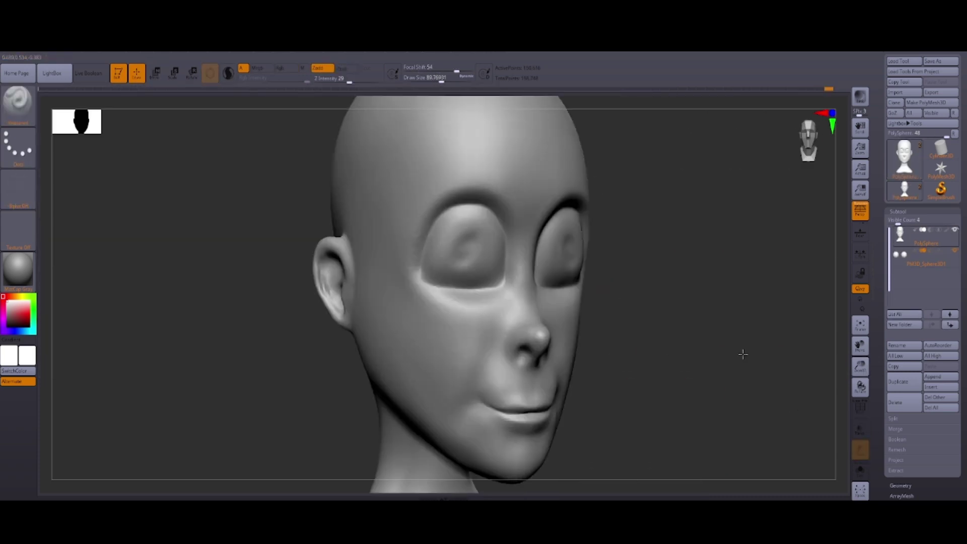
pyautogui.moveTo(651, 242); pyautogui.dragTo(478, 261, button='right')
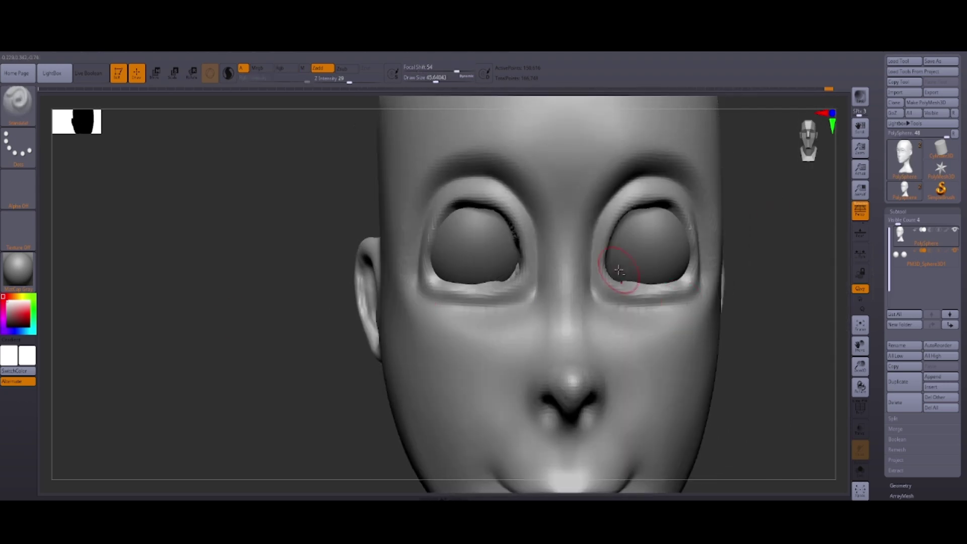
pyautogui.moveTo(627, 275)
pyautogui.mouseDown(button='right')
pyautogui.moveTo(816, 345)
pyautogui.moveTo(767, 287)
pyautogui.moveTo(735, 341)
pyautogui.mouseUp(button='right')
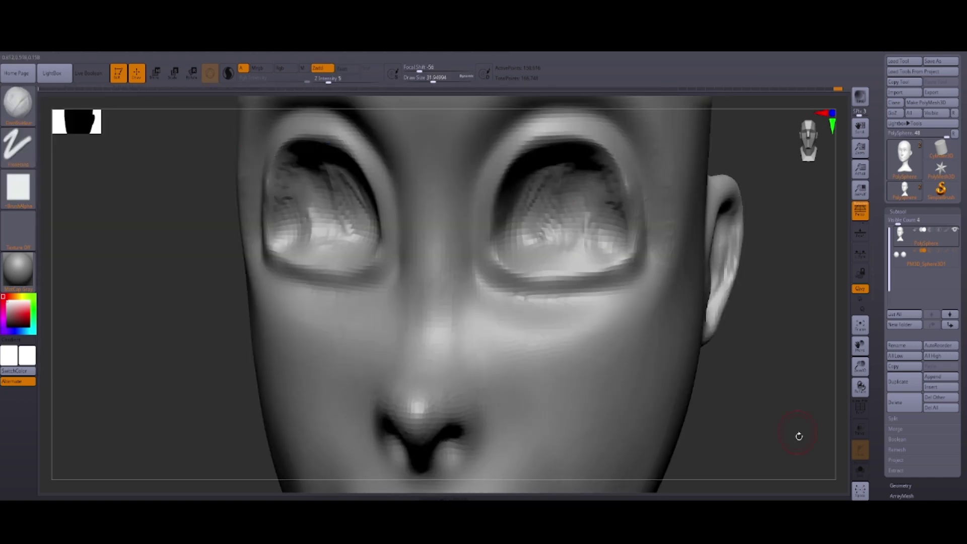
pyautogui.moveTo(799, 436); pyautogui.dragTo(527, 246)
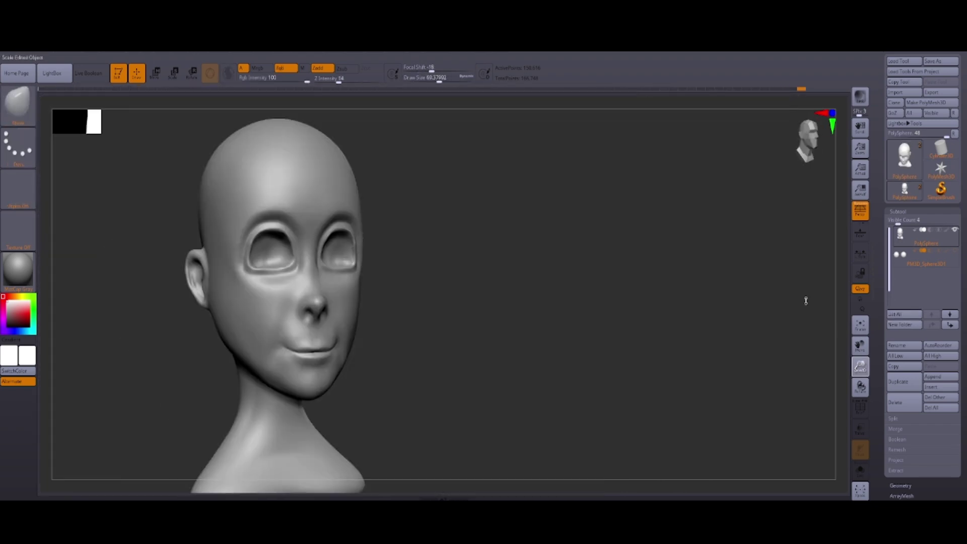
pyautogui.moveTo(803, 301)
pyautogui.mouseDown()
pyautogui.moveTo(758, 373)
pyautogui.moveTo(853, 333)
pyautogui.mouseUp()
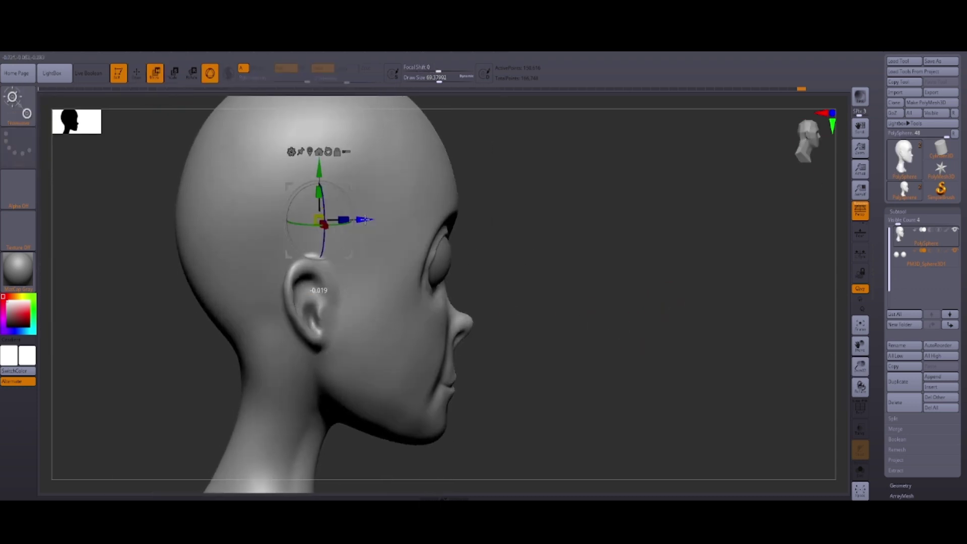
# On the PolySphere head, build eyelids around the eyeballs with ClayBuildup and Standard
pyautogui.moveTo(672, 297)
pyautogui.mouseDown()
pyautogui.moveTo(856, 367)
pyautogui.moveTo(856, 323)
pyautogui.mouseUp()
pyautogui.keyDown('alt'); pyautogui.click(236, 217); pyautogui.keyUp('alt')
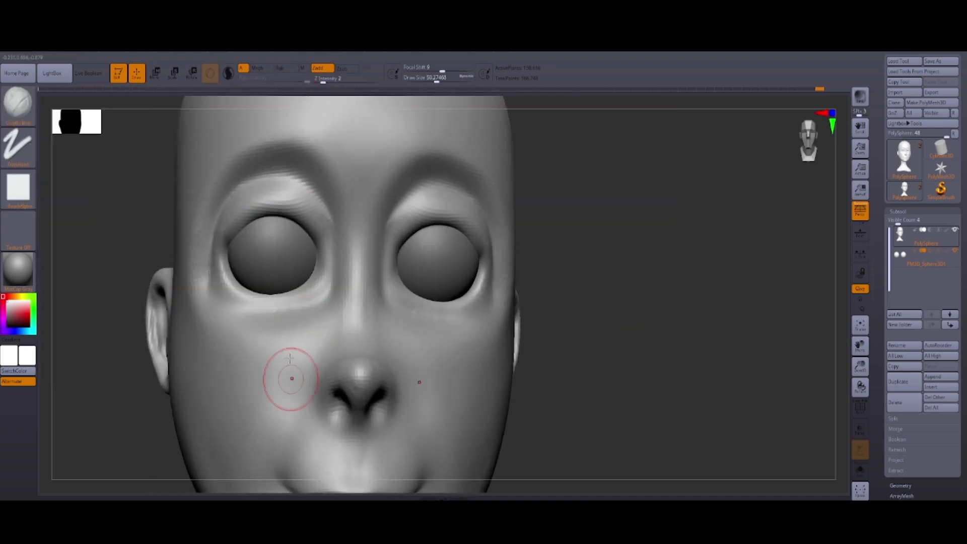
pyautogui.moveTo(554, 383); pyautogui.dragTo(328, 328)
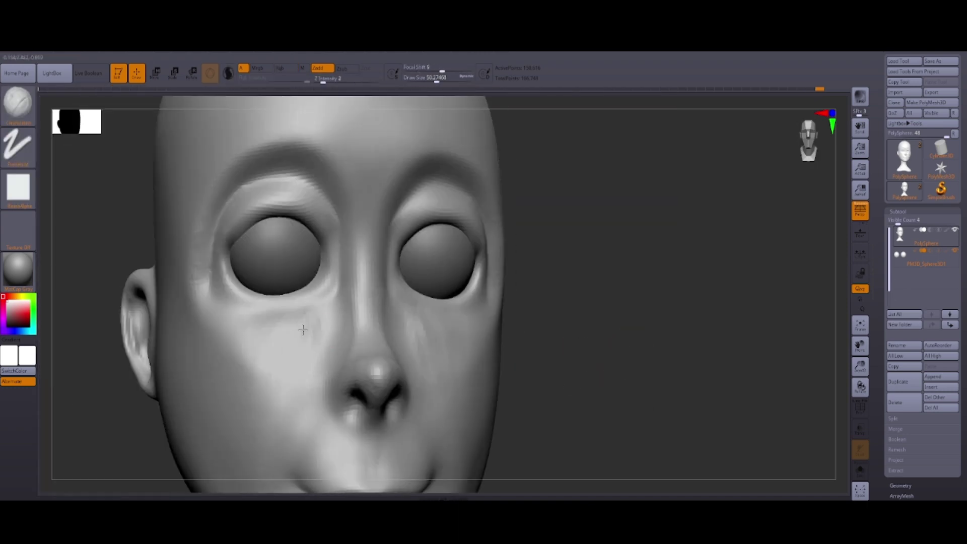
pyautogui.moveTo(676, 334); pyautogui.dragTo(630, 380)
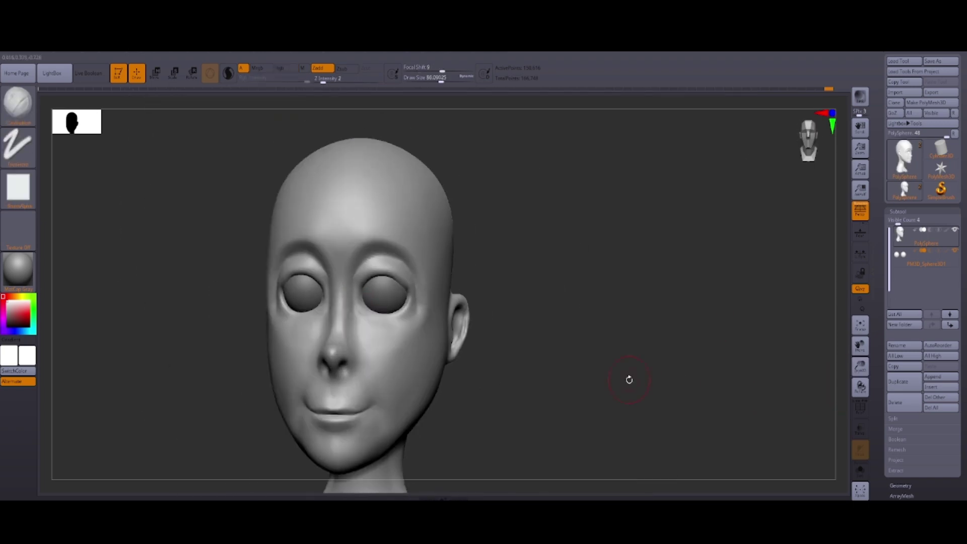
pyautogui.moveTo(630, 380); pyautogui.dragTo(554, 352)
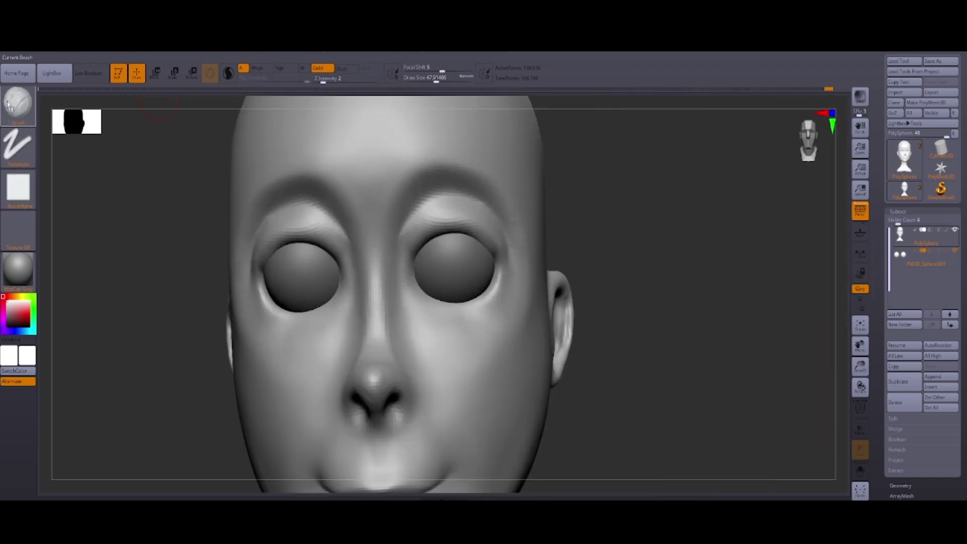
pyautogui.moveTo(411, 260); pyautogui.dragTo(410, 295, button='right')
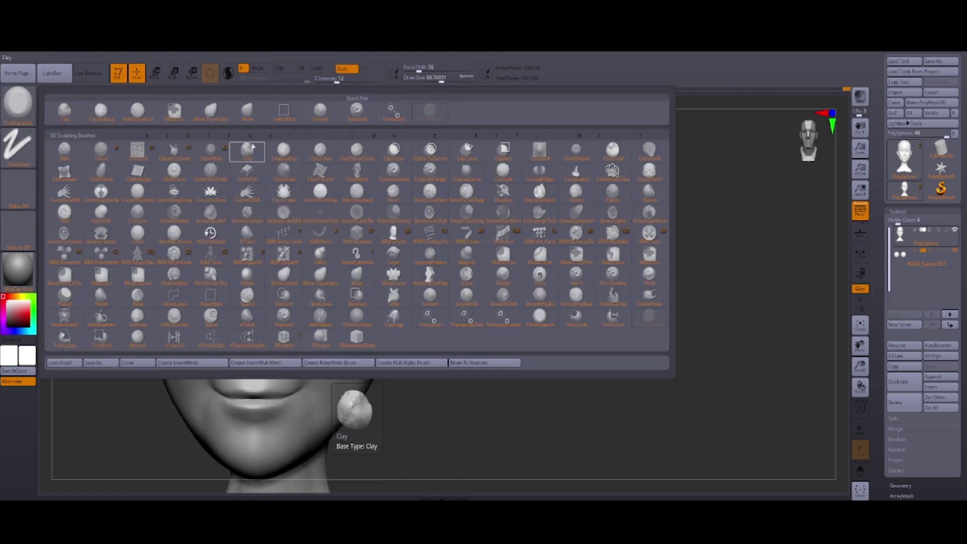
pyautogui.click(228, 137)
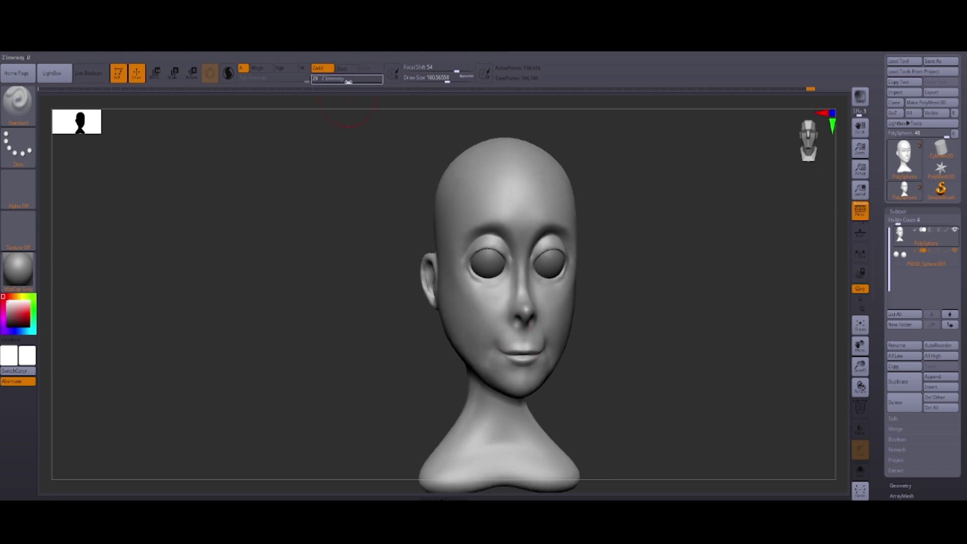
pyautogui.moveTo(679, 384)
pyautogui.mouseDown()
pyautogui.moveTo(836, 357)
pyautogui.moveTo(674, 363)
pyautogui.mouseUp()
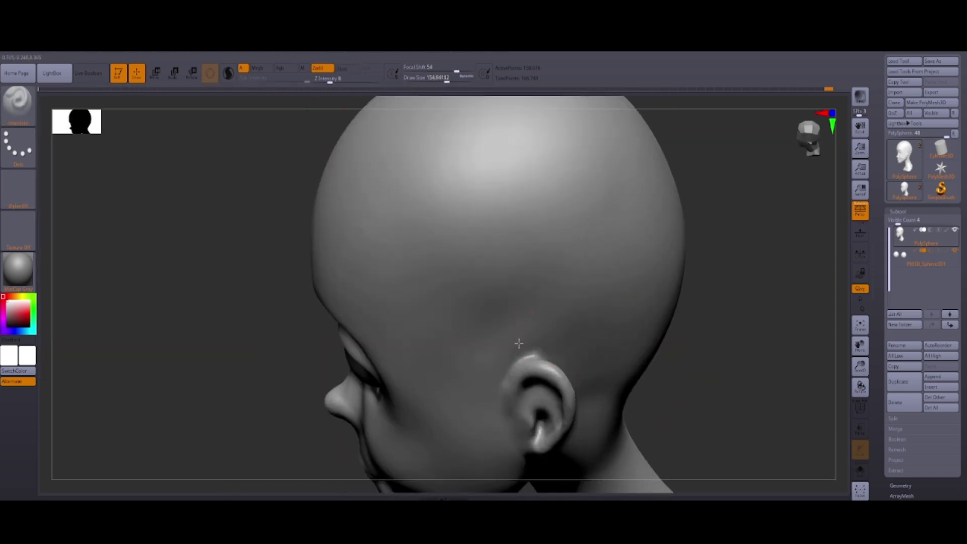
# Apply a shiny MatCap with M-only painting and fill the head with black
pyautogui.moveTo(519, 343); pyautogui.dragTo(563, 289)
pyautogui.moveTo(735, 378)
pyautogui.mouseDown()
pyautogui.moveTo(658, 298)
pyautogui.moveTo(841, 374)
pyautogui.moveTo(862, 351)
pyautogui.mouseUp()
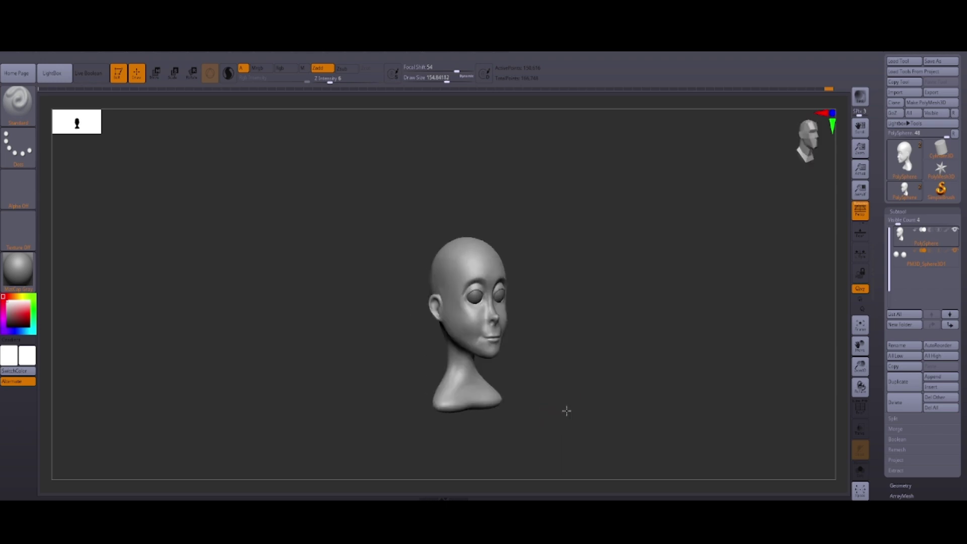
pyautogui.keyDown('alt'); pyautogui.moveTo(661, 360); pyautogui.dragTo(707, 314); pyautogui.keyUp('alt')
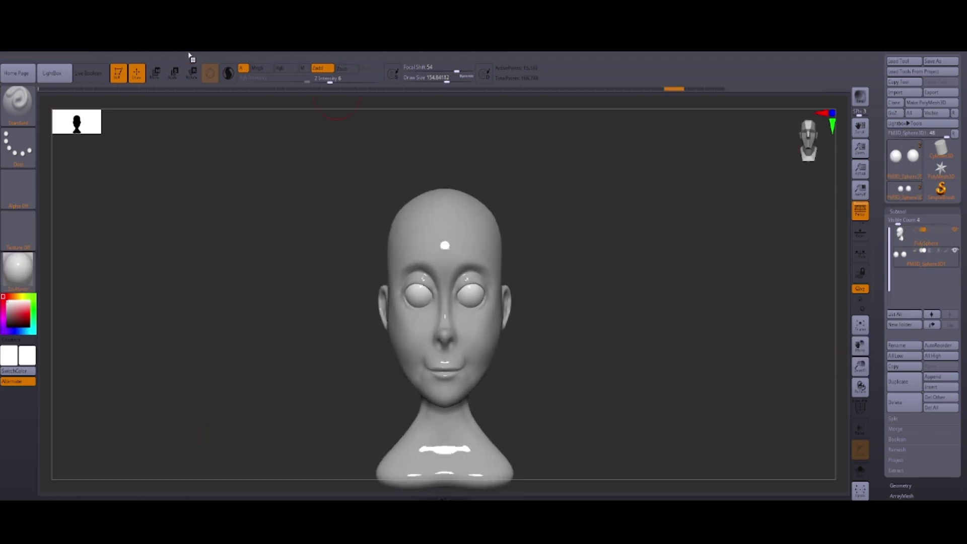
pyautogui.click(303, 72)
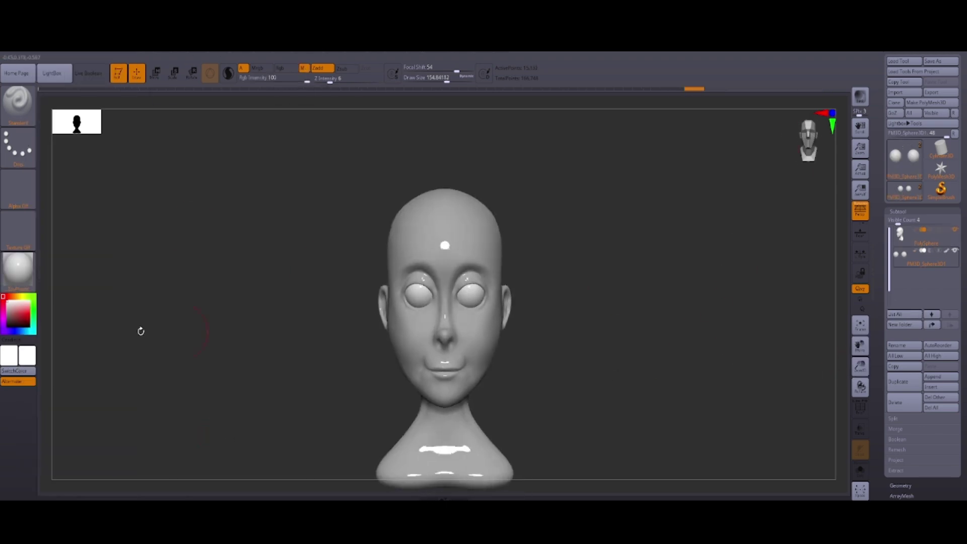
pyautogui.click(8, 325)
pyautogui.press(',')
pyautogui.press(',')
# Shrink the brush and stamp dark Alpha 20 pupils into the brown irises
pyautogui.press('b')
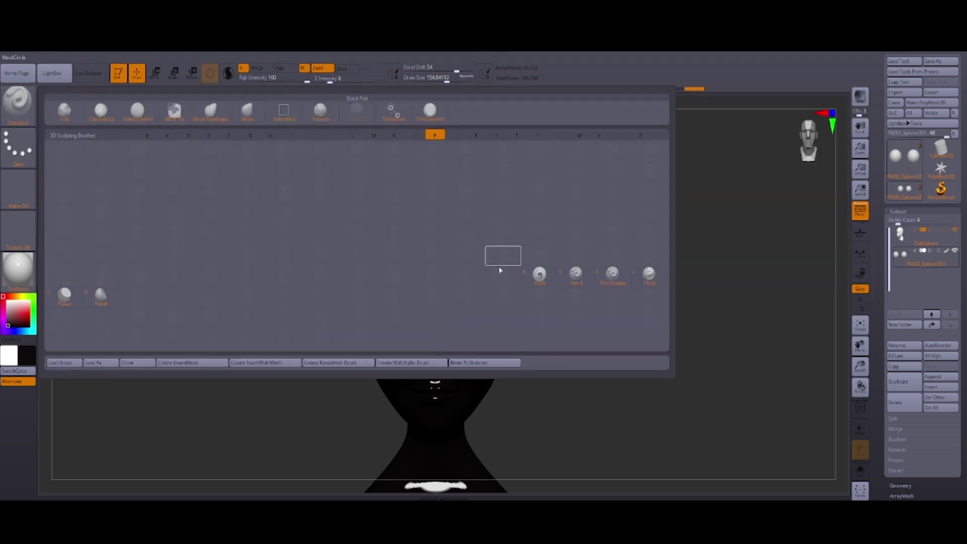
pyautogui.press('s')
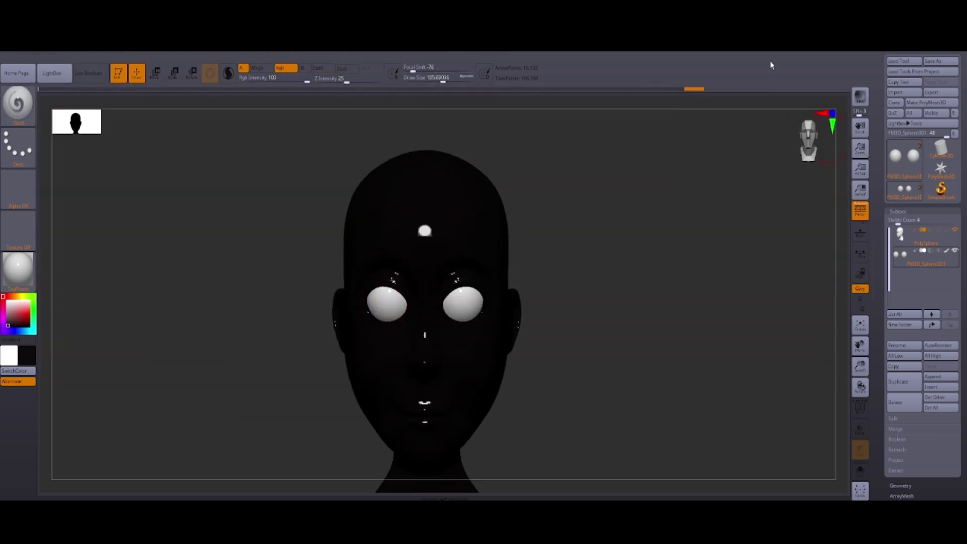
pyautogui.keyDown('alt'); pyautogui.moveTo(604, 201); pyautogui.dragTo(344, 321); pyautogui.keyUp('alt')
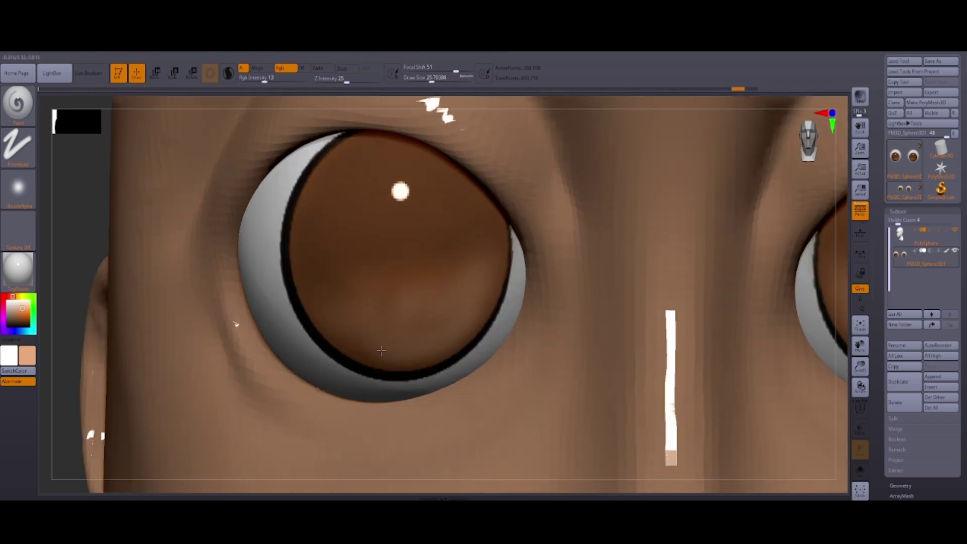
pyautogui.press('s')
pyautogui.moveTo(398, 330); pyautogui.dragTo(327, 321)
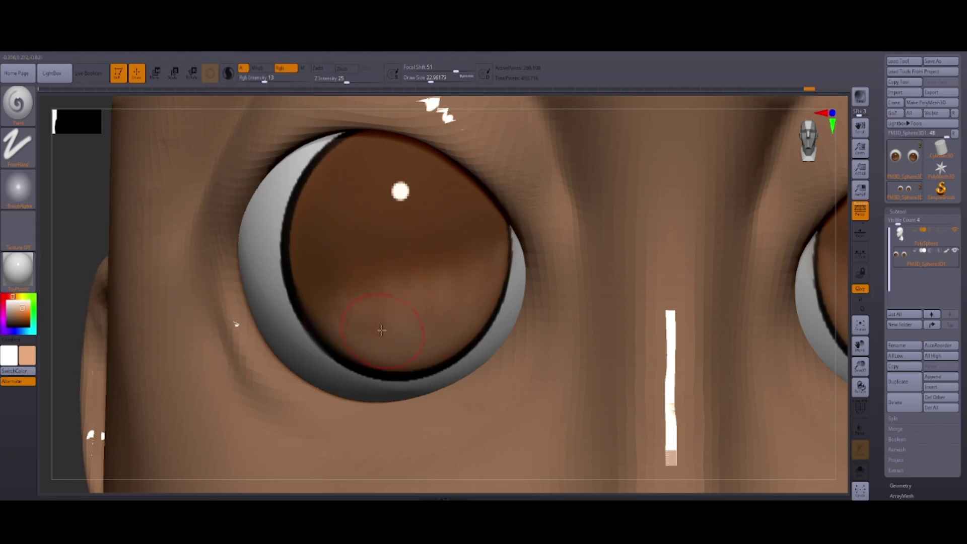
pyautogui.click(367, 249)
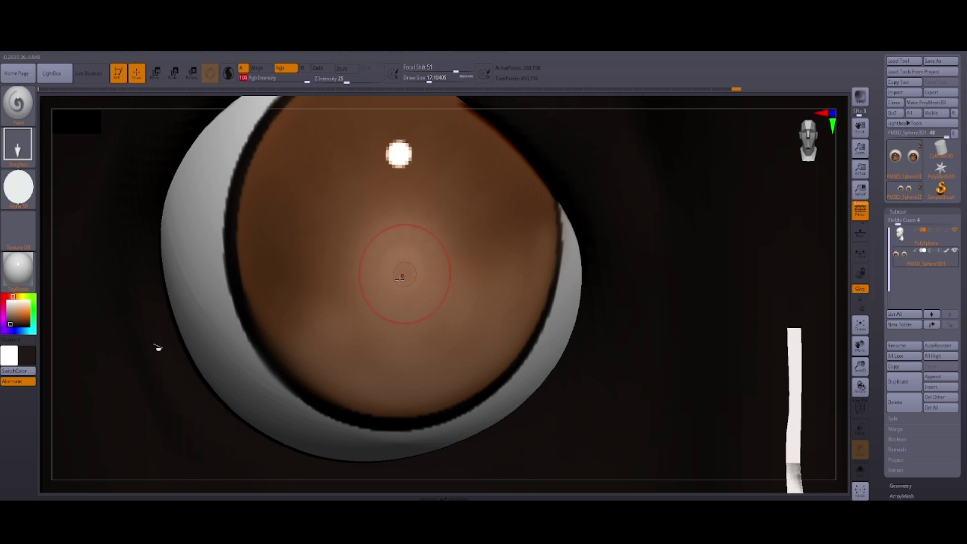
pyautogui.moveTo(398, 270); pyautogui.dragTo(443, 269)
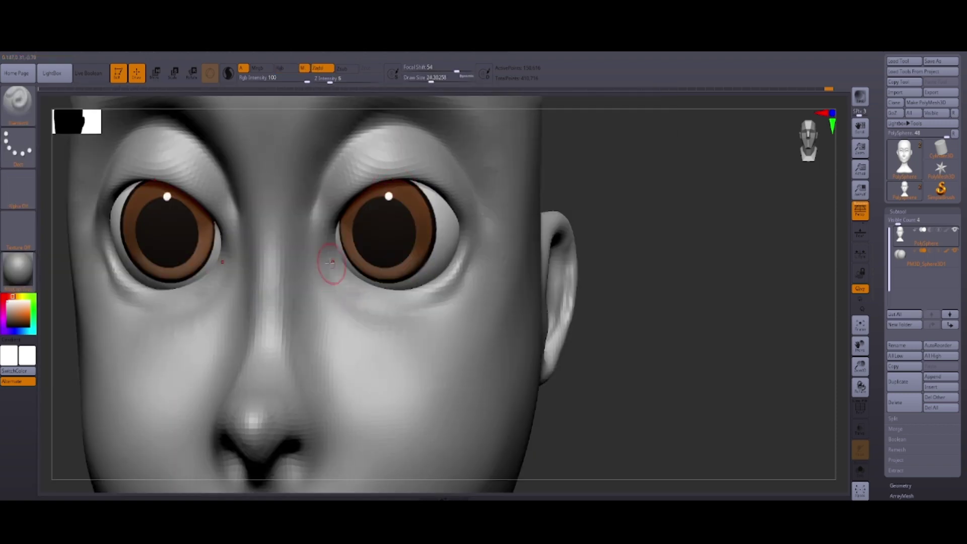
# Mask and extract eyebrow strips above both eyes into a new subtool
pyautogui.moveTo(331, 262)
pyautogui.mouseDown(button='right')
pyautogui.moveTo(366, 300)
pyautogui.moveTo(708, 366)
pyautogui.mouseUp(button='right')
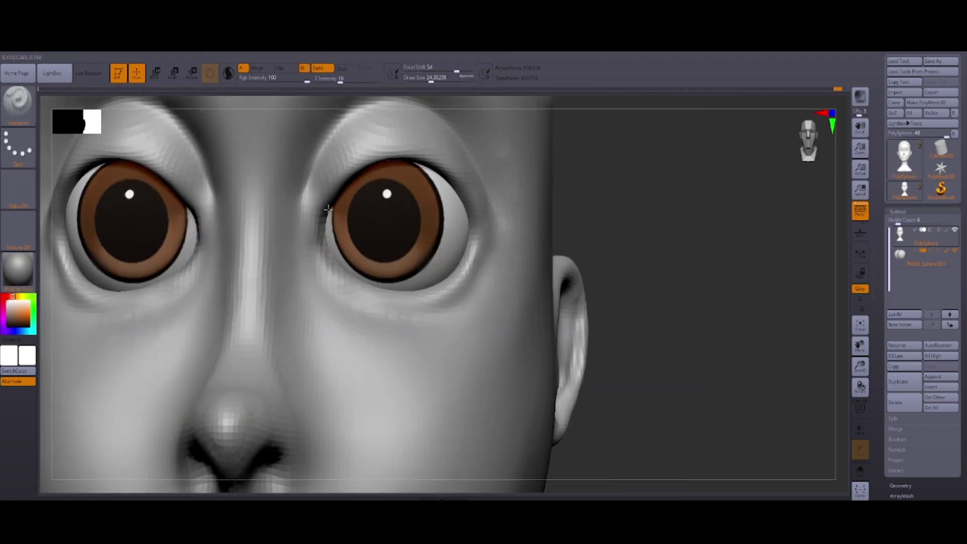
pyautogui.press('f')
pyautogui.moveTo(805, 244)
pyautogui.mouseDown(button='right')
pyautogui.moveTo(451, 395)
pyautogui.moveTo(393, 383)
pyautogui.mouseUp(button='right')
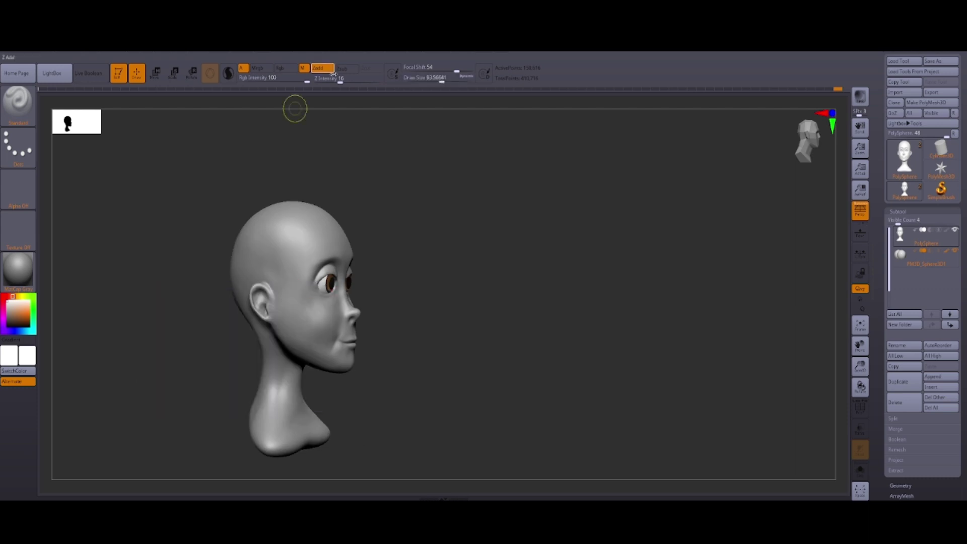
pyautogui.moveTo(300, 342)
pyautogui.mouseDown(button='right')
pyautogui.moveTo(477, 371)
pyautogui.moveTo(454, 353)
pyautogui.moveTo(454, 387)
pyautogui.moveTo(659, 438)
pyautogui.moveTo(836, 357)
pyautogui.moveTo(519, 375)
pyautogui.moveTo(652, 376)
pyautogui.moveTo(639, 376)
pyautogui.mouseUp(button='right')
pyautogui.press('b')
pyautogui.press('c')
pyautogui.press('b')
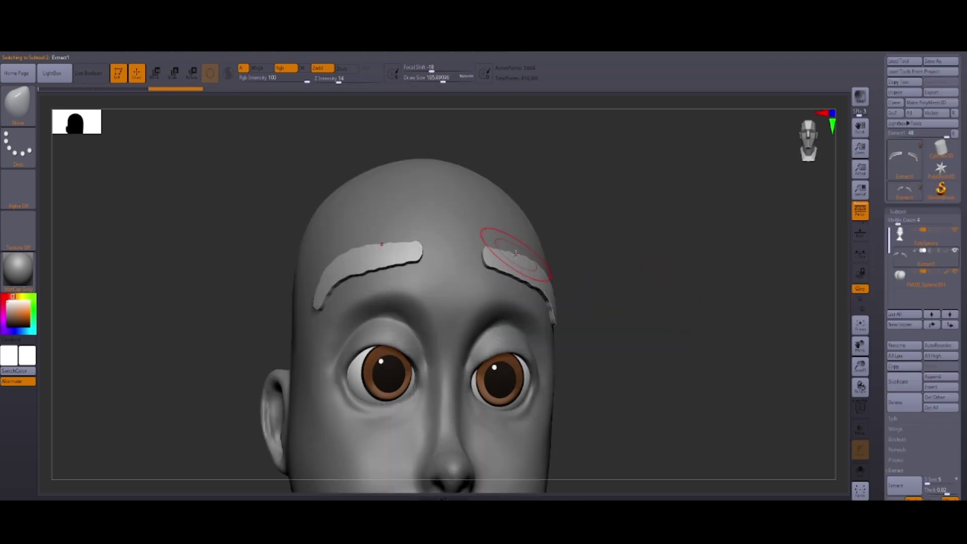
pyautogui.moveTo(516, 253)
pyautogui.mouseDown(button='right')
pyautogui.moveTo(706, 339)
pyautogui.moveTo(518, 255)
pyautogui.moveTo(442, 320)
pyautogui.moveTo(808, 149)
pyautogui.mouseUp(button='right')
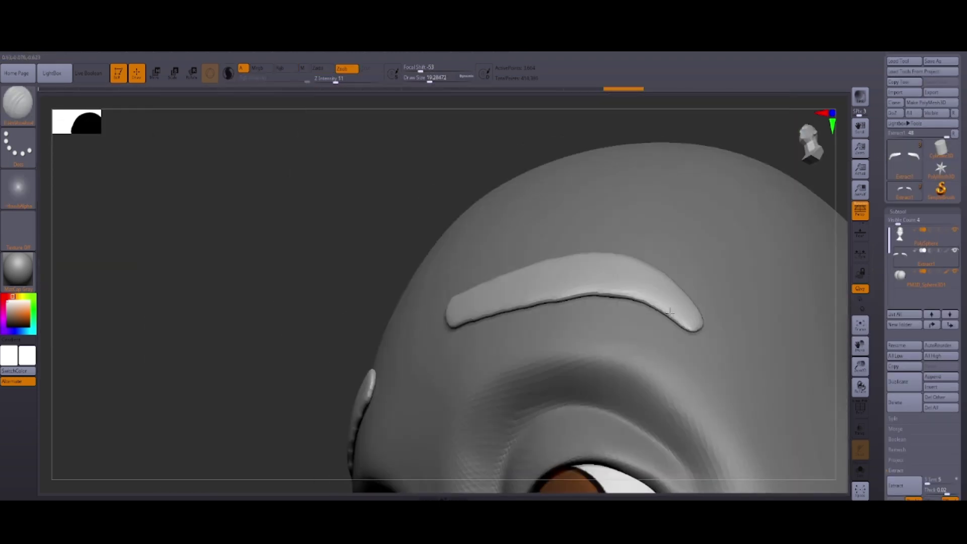
# Pull the eyebrow strips into arches with a smaller Move brush
pyautogui.press('b')
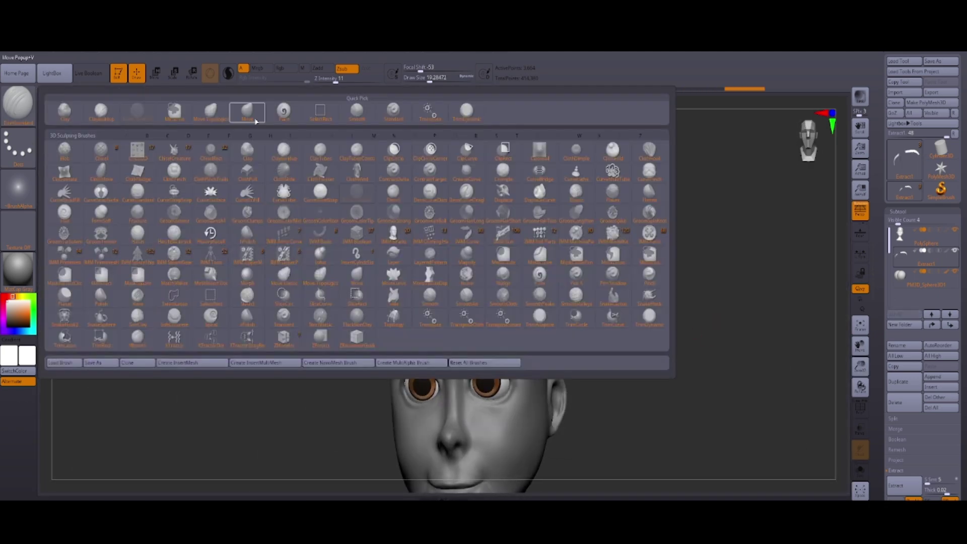
pyautogui.click(256, 121)
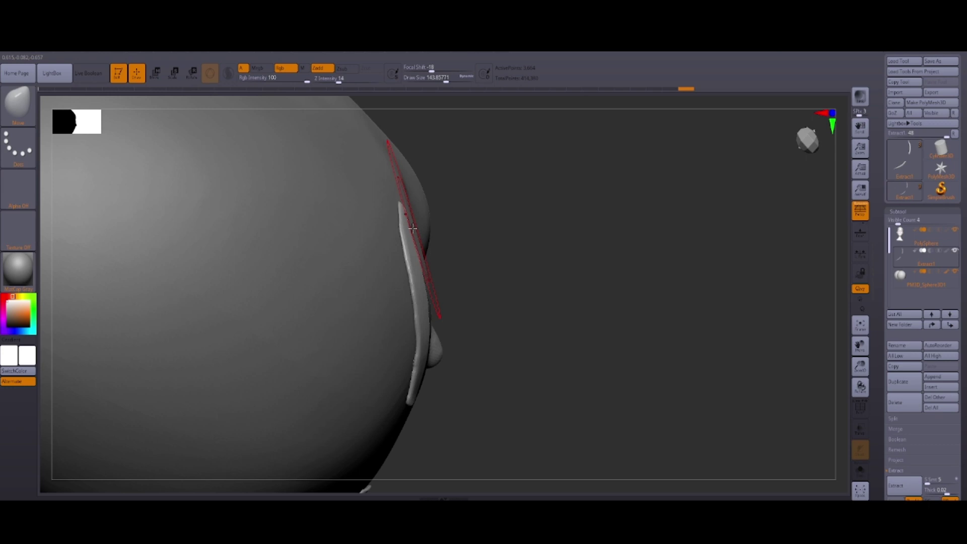
pyautogui.moveTo(412, 228); pyautogui.dragTo(477, 251)
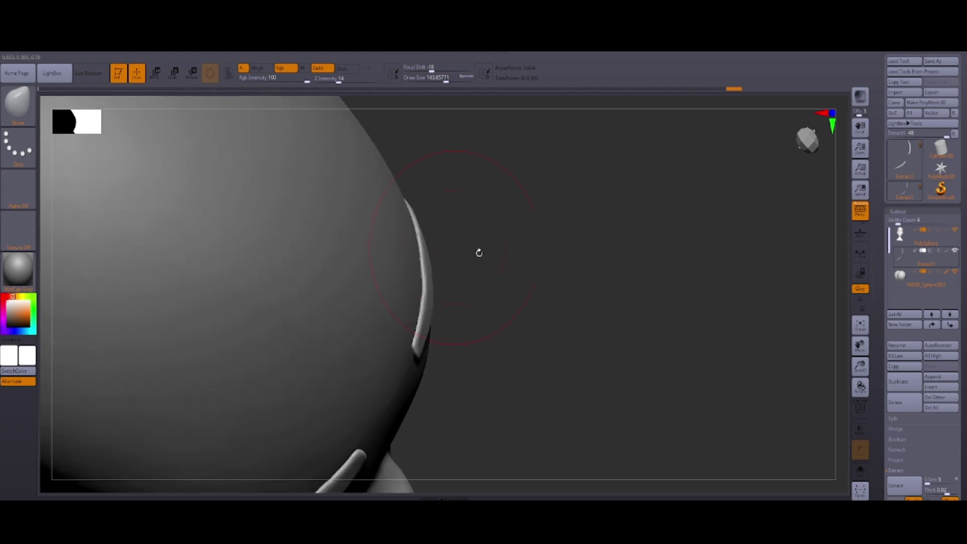
pyautogui.press('space')
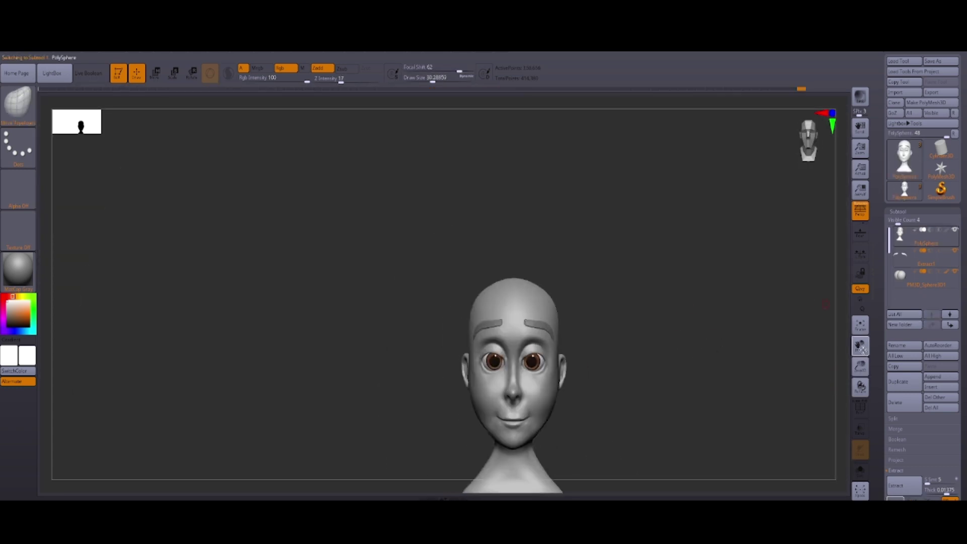
pyautogui.moveTo(860, 347); pyautogui.dragTo(758, 347)
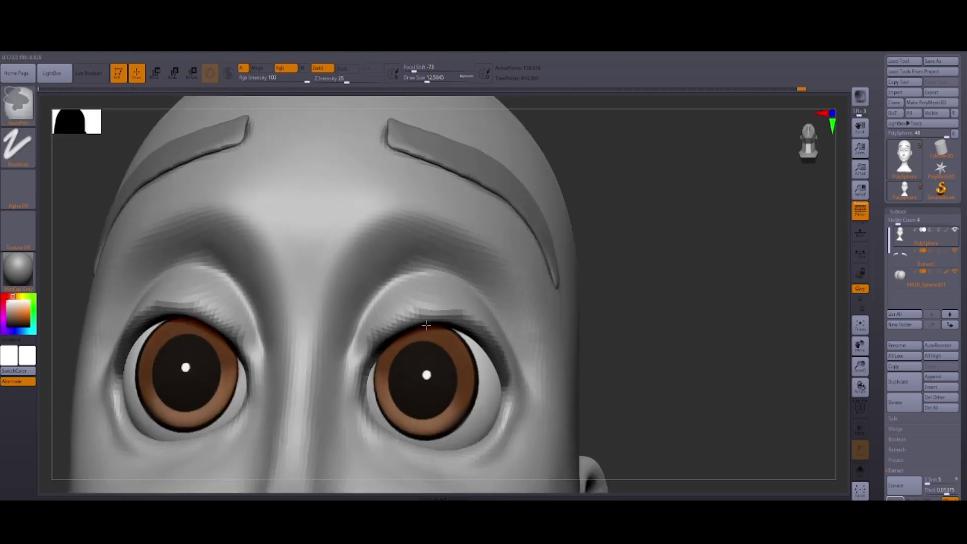
# Smooth the upper eyelid rims and shape them over the eyes with Move
pyautogui.moveTo(427, 326); pyautogui.dragTo(367, 369)
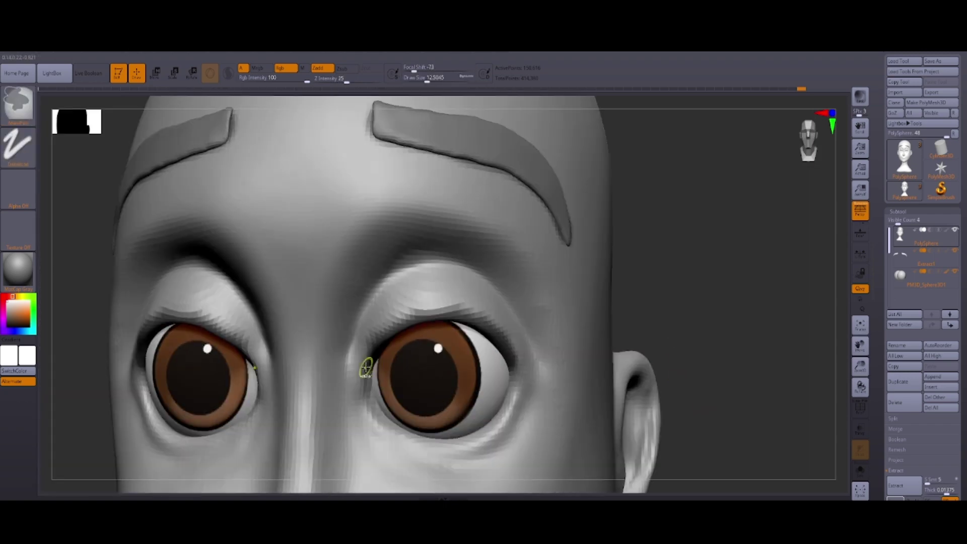
pyautogui.moveTo(512, 359); pyautogui.dragTo(453, 353)
pyautogui.scroll(-5, 922, 302)
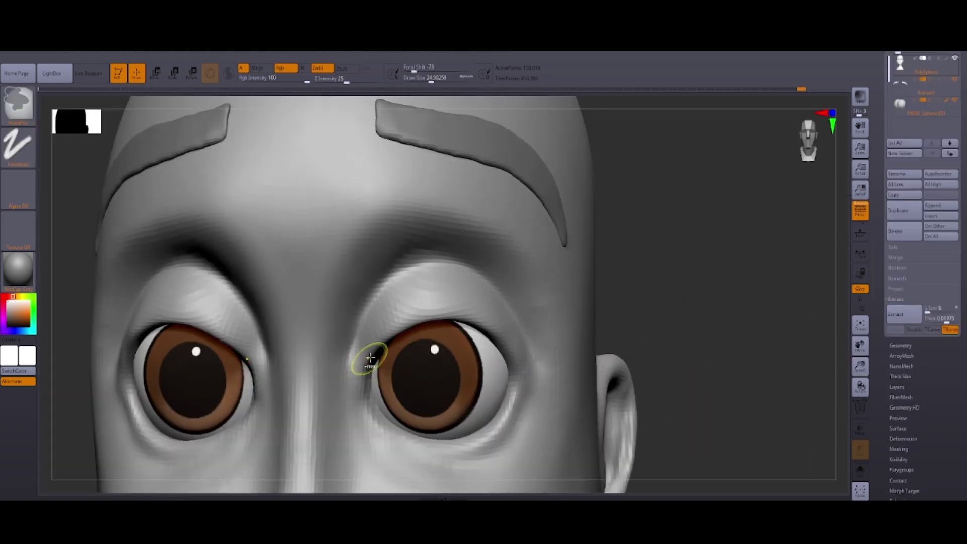
pyautogui.press('space')
pyautogui.press('shift')
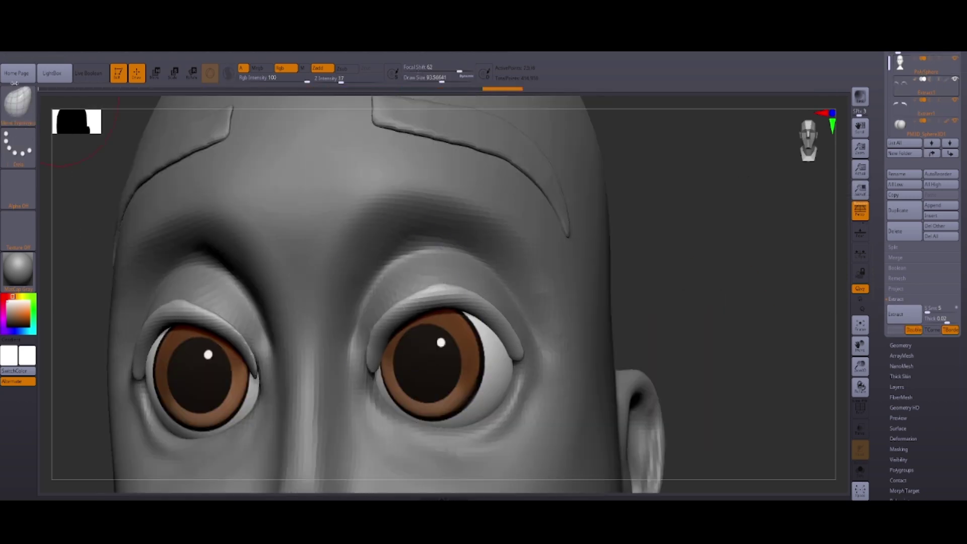
pyautogui.press('b')
pyautogui.press('m')
pyautogui.press('v')
pyautogui.moveTo(658, 286); pyautogui.dragTo(503, 312)
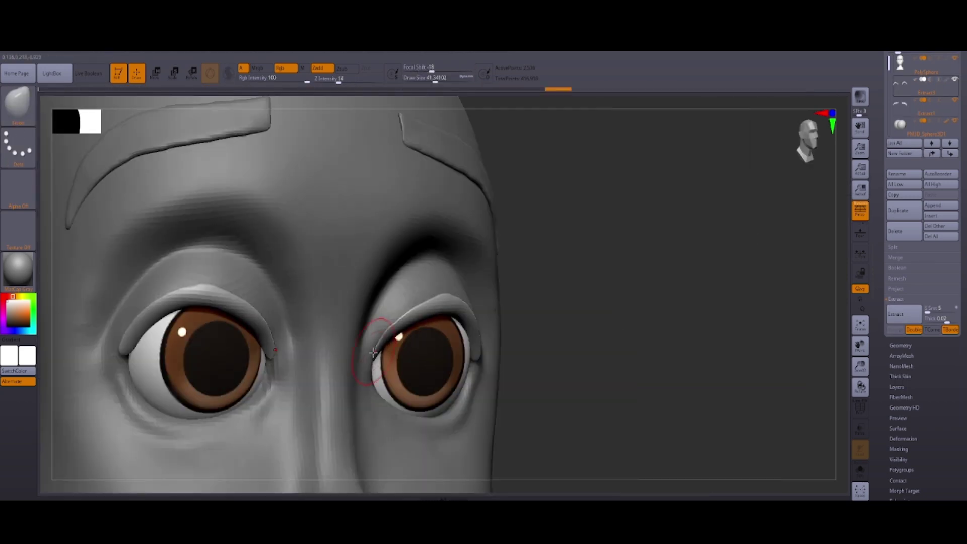
pyautogui.moveTo(373, 351); pyautogui.dragTo(506, 370)
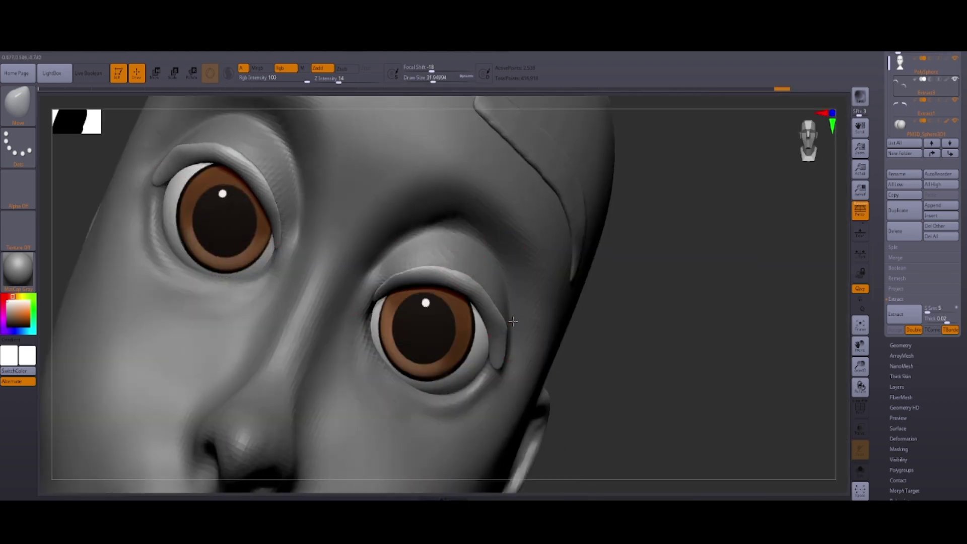
pyautogui.moveTo(513, 321); pyautogui.dragTo(484, 318)
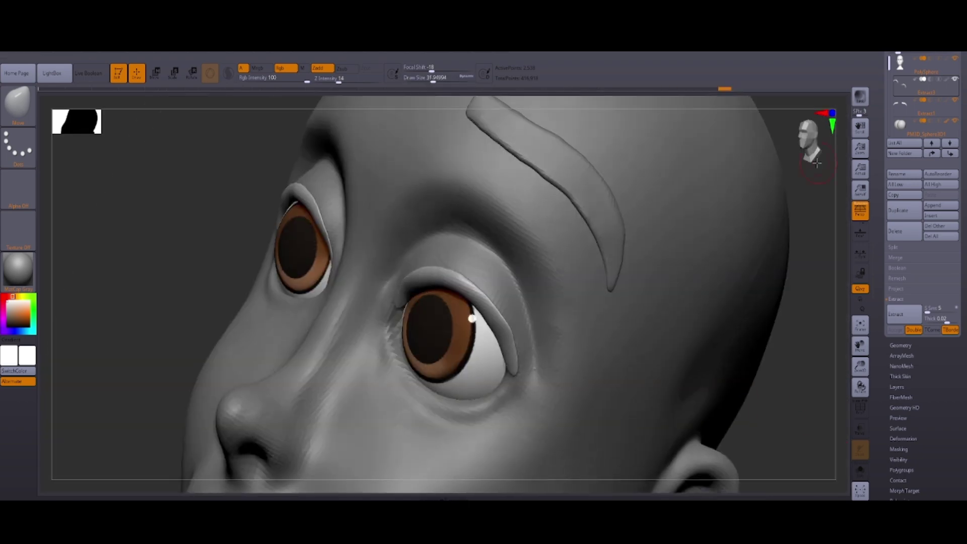
# Refine the eyelids and brows with an enlarged Move Topological brush
pyautogui.press('b')
pyautogui.press('m')
pyautogui.press('t')
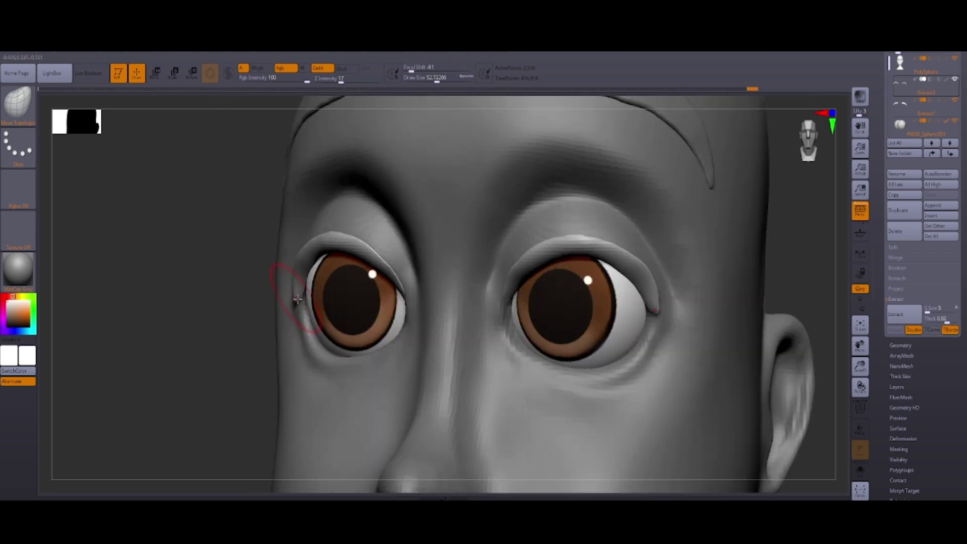
pyautogui.moveTo(424, 300); pyautogui.dragTo(836, 296)
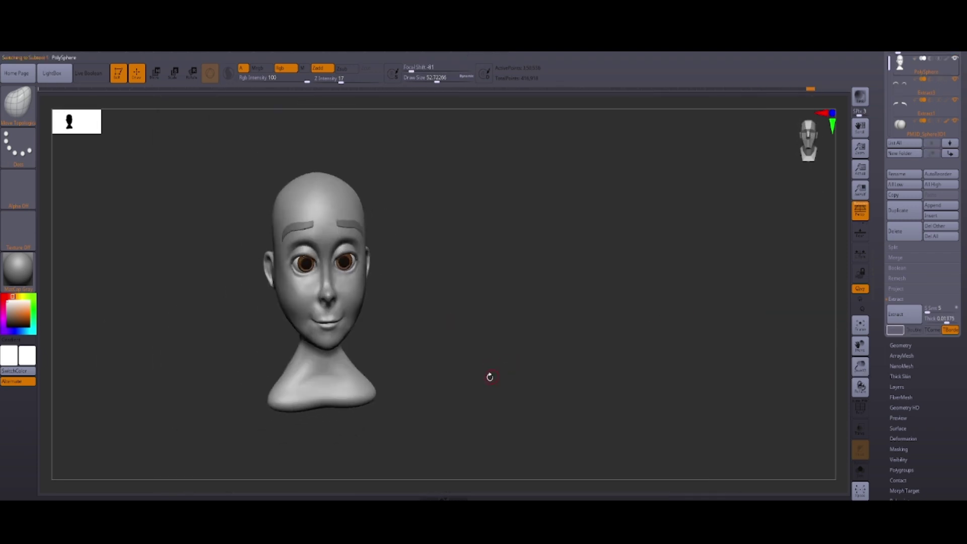
pyautogui.keyDown('alt'); pyautogui.moveTo(487, 378); pyautogui.dragTo(611, 380); pyautogui.keyUp('alt')
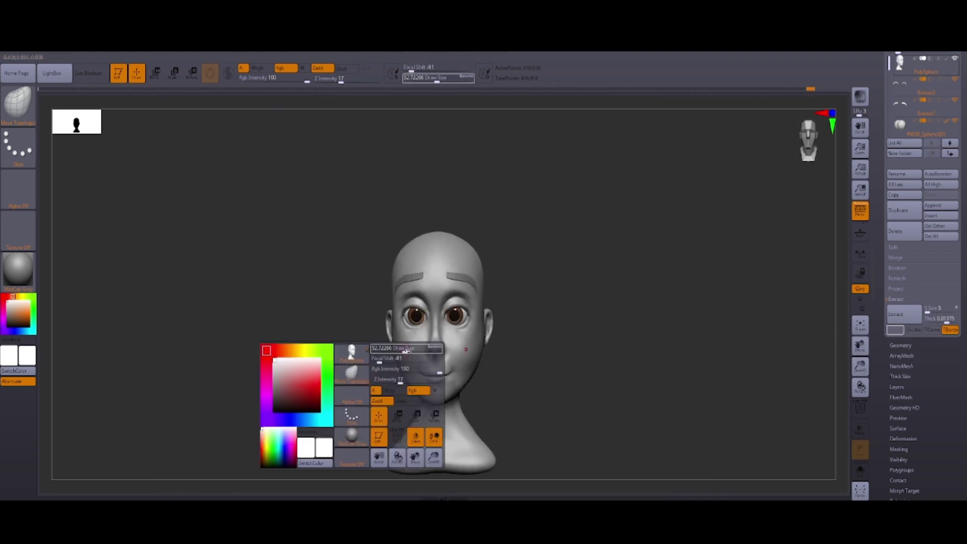
pyautogui.moveTo(282, 348)
pyautogui.mouseDown()
pyautogui.moveTo(437, 345)
pyautogui.moveTo(572, 366)
pyautogui.moveTo(558, 371)
pyautogui.moveTo(624, 313)
pyautogui.moveTo(588, 338)
pyautogui.moveTo(629, 346)
pyautogui.moveTo(619, 395)
pyautogui.moveTo(566, 349)
pyautogui.moveTo(474, 302)
pyautogui.mouseUp()
pyautogui.press('Return')
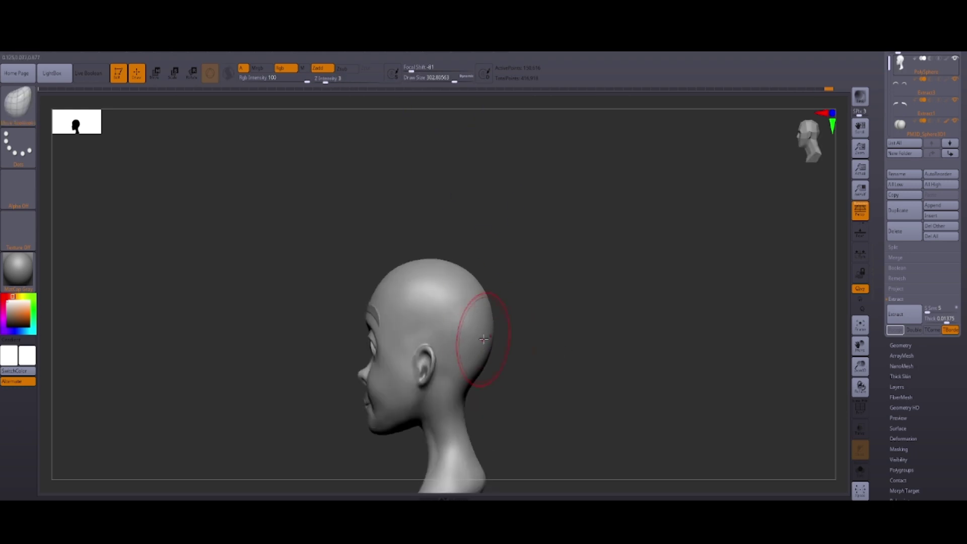
# Drag the hair mass over the crown and down the back with Move Topological
pyautogui.moveTo(484, 339)
pyautogui.mouseDown()
pyautogui.moveTo(600, 403)
pyautogui.moveTo(596, 367)
pyautogui.moveTo(637, 366)
pyautogui.mouseUp()
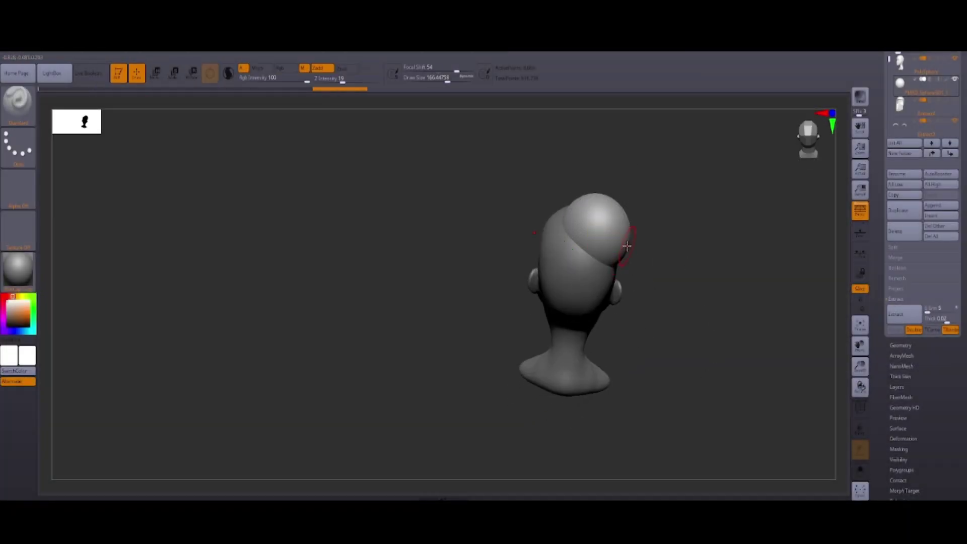
pyautogui.press('b')
pyautogui.press('m')
pyautogui.press('t')
pyautogui.moveTo(666, 272)
pyautogui.mouseDown()
pyautogui.moveTo(616, 211)
pyautogui.moveTo(745, 270)
pyautogui.moveTo(637, 259)
pyautogui.moveTo(655, 302)
pyautogui.mouseUp()
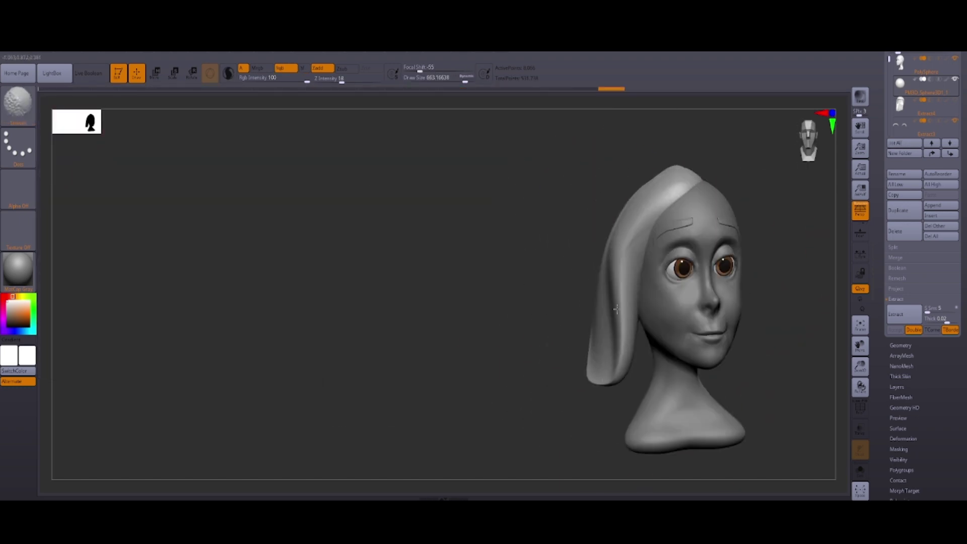
pyautogui.press('s')
pyautogui.moveTo(620, 352); pyautogui.dragTo(602, 352)
pyautogui.moveTo(579, 383)
pyautogui.mouseDown()
pyautogui.moveTo(504, 373)
pyautogui.moveTo(570, 377)
pyautogui.moveTo(504, 362)
pyautogui.moveTo(564, 373)
pyautogui.moveTo(504, 328)
pyautogui.moveTo(576, 349)
pyautogui.moveTo(554, 335)
pyautogui.mouseUp()
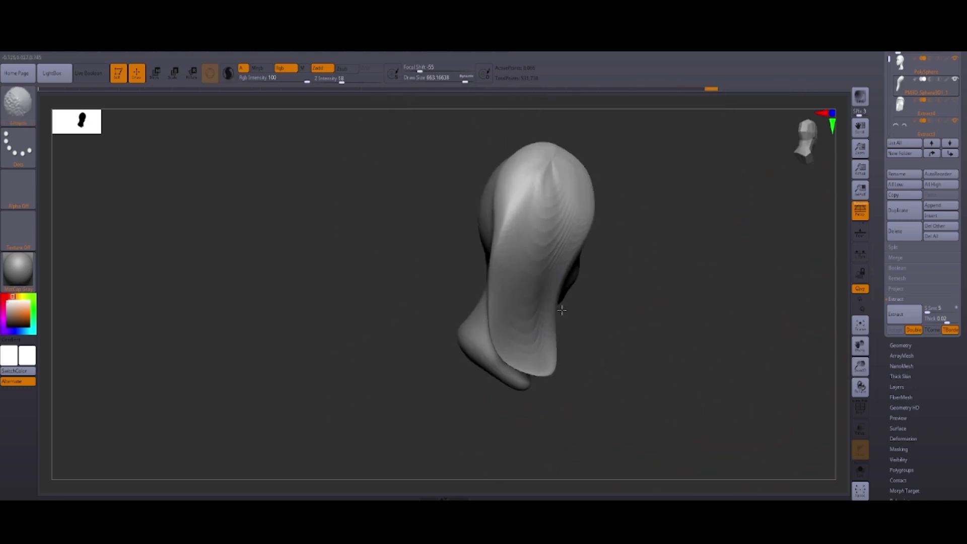
pyautogui.moveTo(623, 214); pyautogui.dragTo(668, 197)
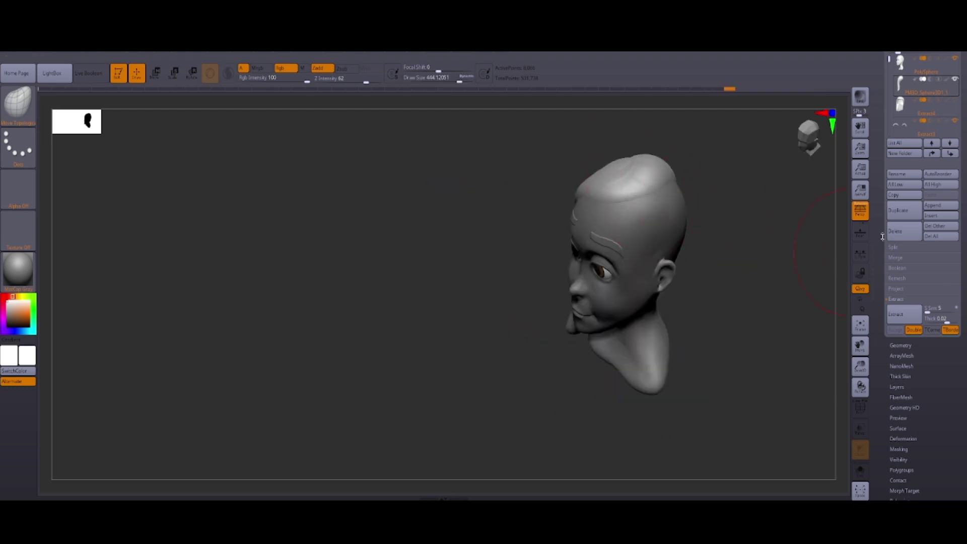
pyautogui.moveTo(725, 271)
pyautogui.mouseDown()
pyautogui.moveTo(734, 222)
pyautogui.moveTo(746, 272)
pyautogui.moveTo(790, 302)
pyautogui.moveTo(776, 242)
pyautogui.moveTo(751, 267)
pyautogui.moveTo(481, 305)
pyautogui.mouseUp()
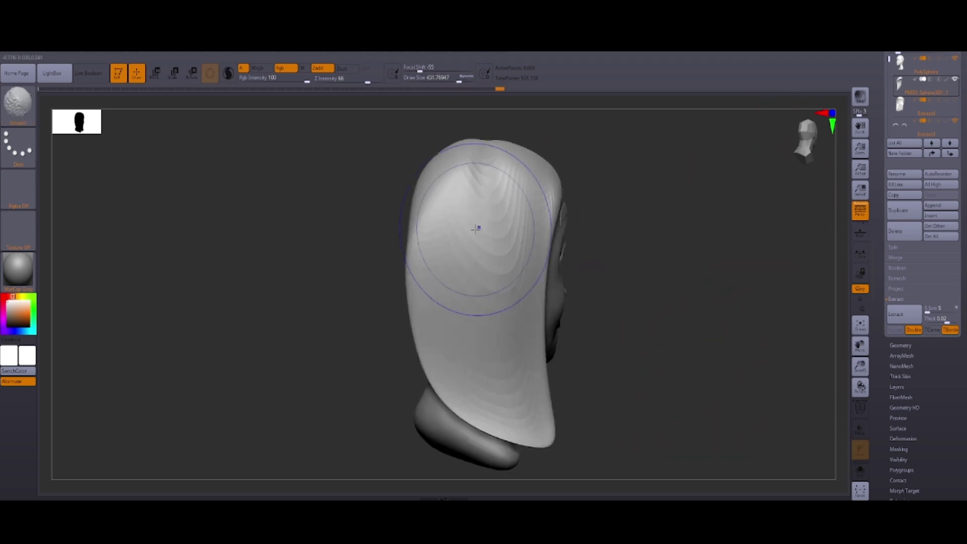
# Drag the long hair tips downward behind the head and check the front view
pyautogui.press('b')
pyautogui.press('c')
pyautogui.press('b')
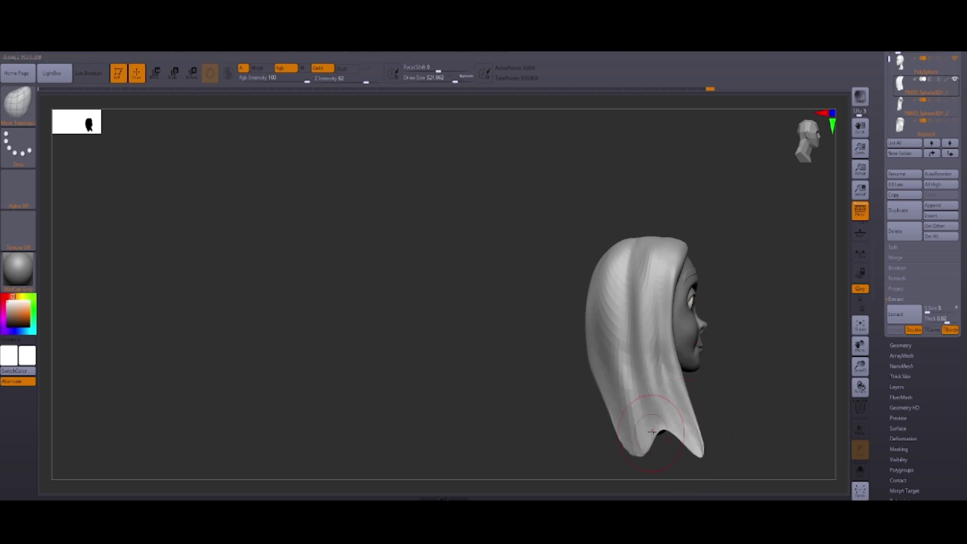
pyautogui.moveTo(578, 329)
pyautogui.mouseDown()
pyautogui.moveTo(741, 233)
pyautogui.moveTo(727, 343)
pyautogui.moveTo(557, 396)
pyautogui.moveTo(539, 210)
pyautogui.moveTo(663, 171)
pyautogui.moveTo(650, 343)
pyautogui.mouseUp()
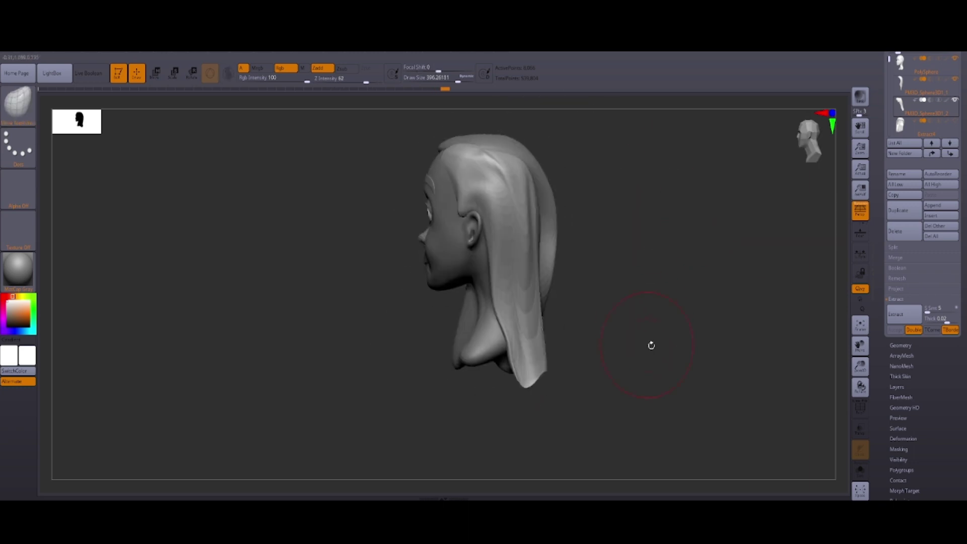
# Select the PM3D_Sphere3D1_2 hair piece and pull its lower tip further down
pyautogui.moveTo(528, 201); pyautogui.dragTo(663, 328)
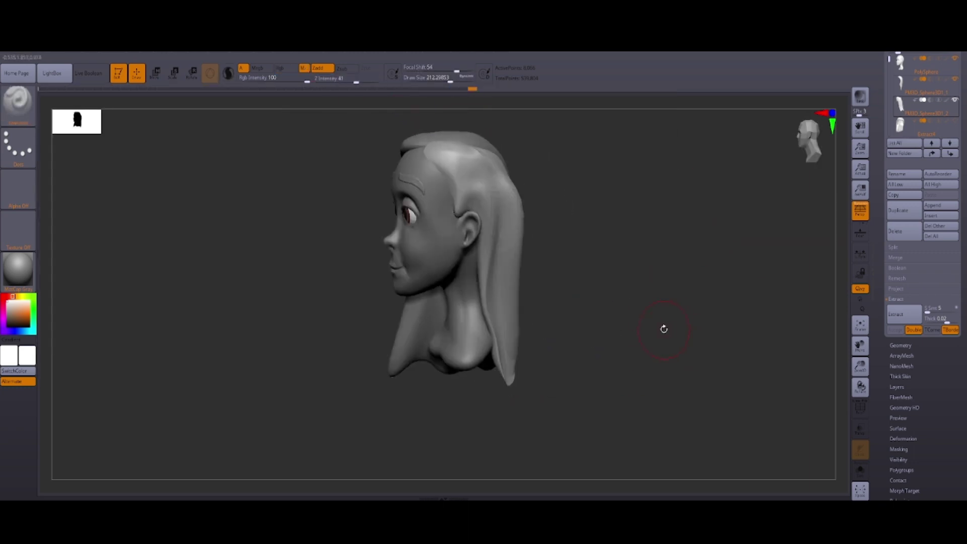
pyautogui.moveTo(447, 280)
pyautogui.mouseDown()
pyautogui.moveTo(584, 201)
pyautogui.moveTo(655, 322)
pyautogui.moveTo(724, 350)
pyautogui.mouseUp()
pyautogui.click(902, 85)
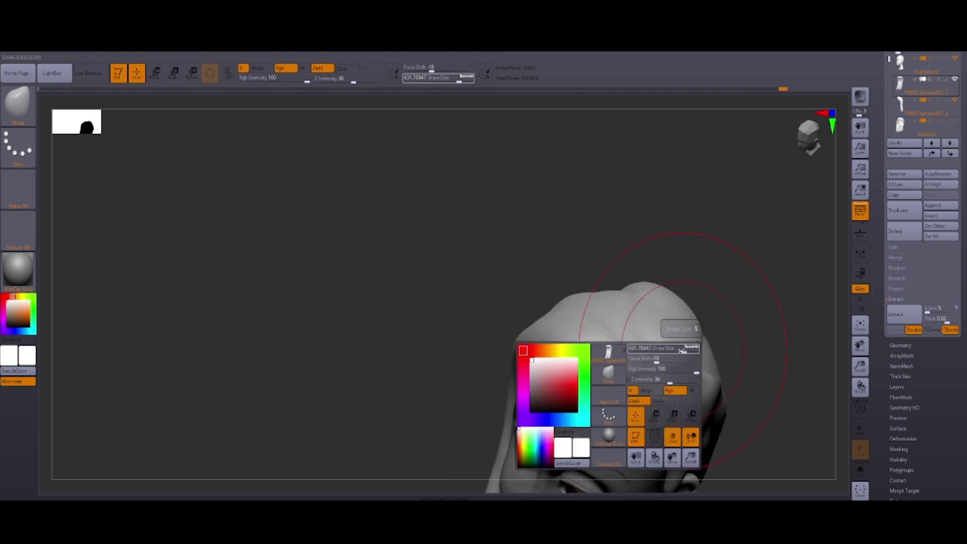
pyautogui.moveTo(805, 343)
pyautogui.mouseDown()
pyautogui.moveTo(829, 272)
pyautogui.moveTo(755, 280)
pyautogui.mouseUp()
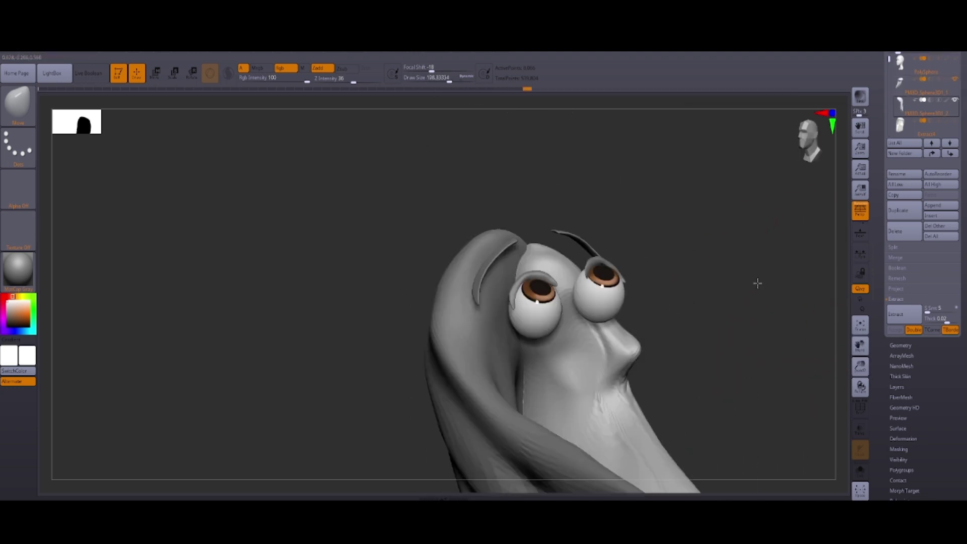
pyautogui.moveTo(759, 393)
pyautogui.mouseDown()
pyautogui.moveTo(781, 273)
pyautogui.moveTo(875, 342)
pyautogui.mouseUp()
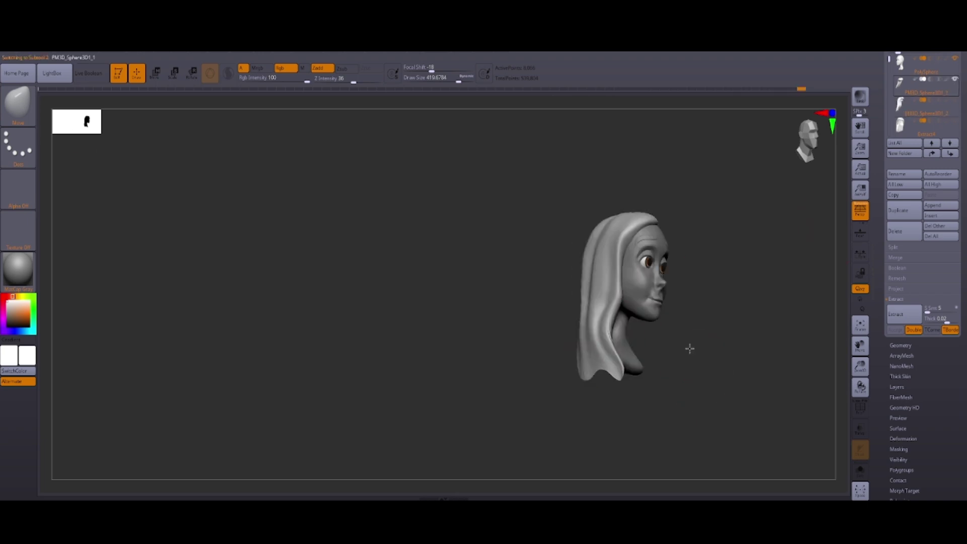
pyautogui.moveTo(752, 267); pyautogui.dragTo(577, 310)
pyautogui.keyDown('alt'); pyautogui.click(577, 309); pyautogui.keyUp('alt')
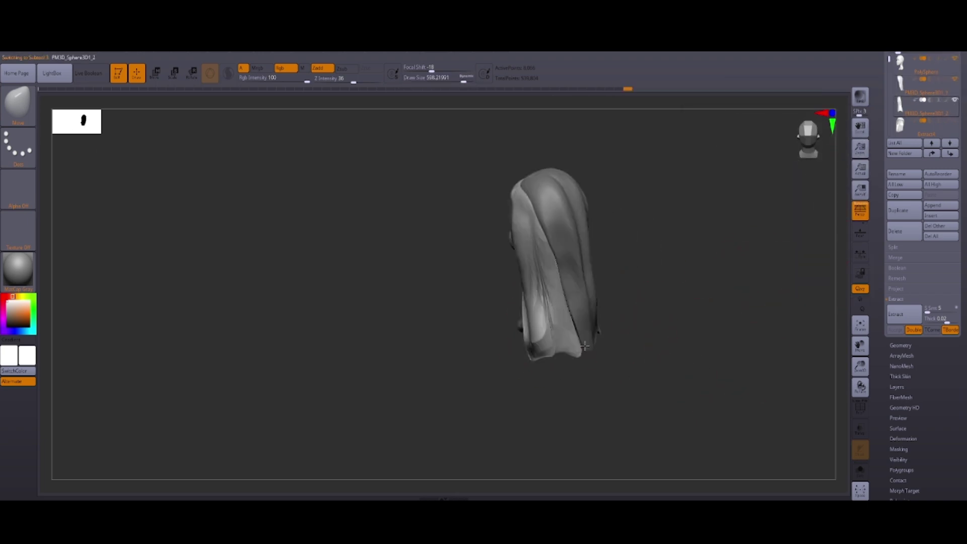
pyautogui.moveTo(584, 347); pyautogui.dragTo(580, 361)
# Open the hair piece's Geometry settings to apply DynaMesh
pyautogui.moveTo(592, 106)
pyautogui.mouseDown()
pyautogui.moveTo(654, 315)
pyautogui.moveTo(781, 324)
pyautogui.moveTo(709, 317)
pyautogui.mouseUp()
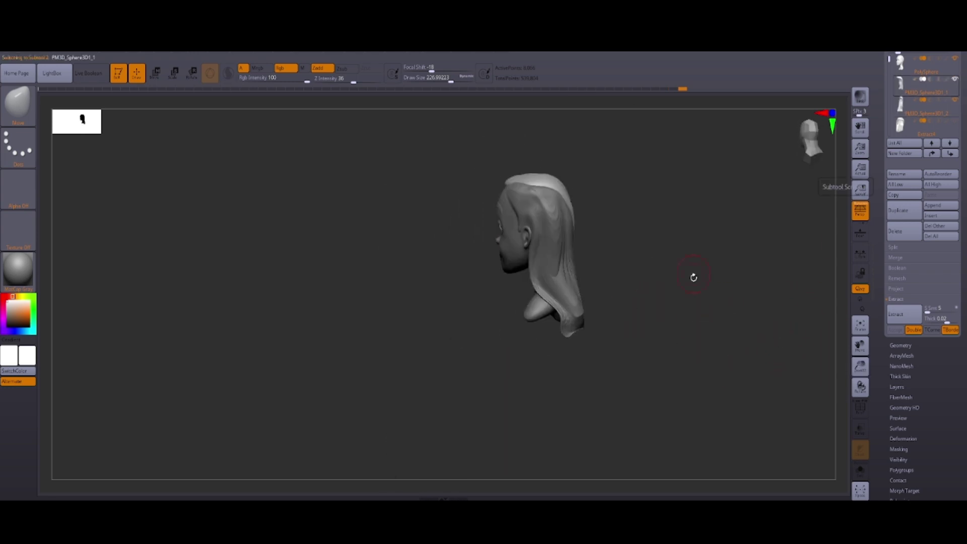
pyautogui.moveTo(693, 277); pyautogui.dragTo(861, 339)
pyautogui.click(900, 345)
# DynaMesh the hair piece and carve strand detail into its lower back with the Standard brush
pyautogui.click(904, 382)
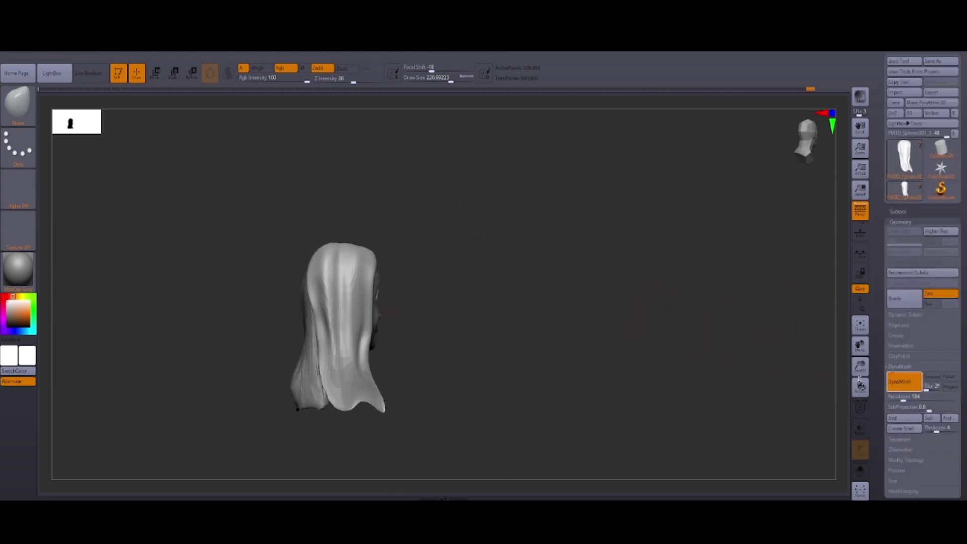
pyautogui.press('b')
pyautogui.press('s')
pyautogui.press('t')
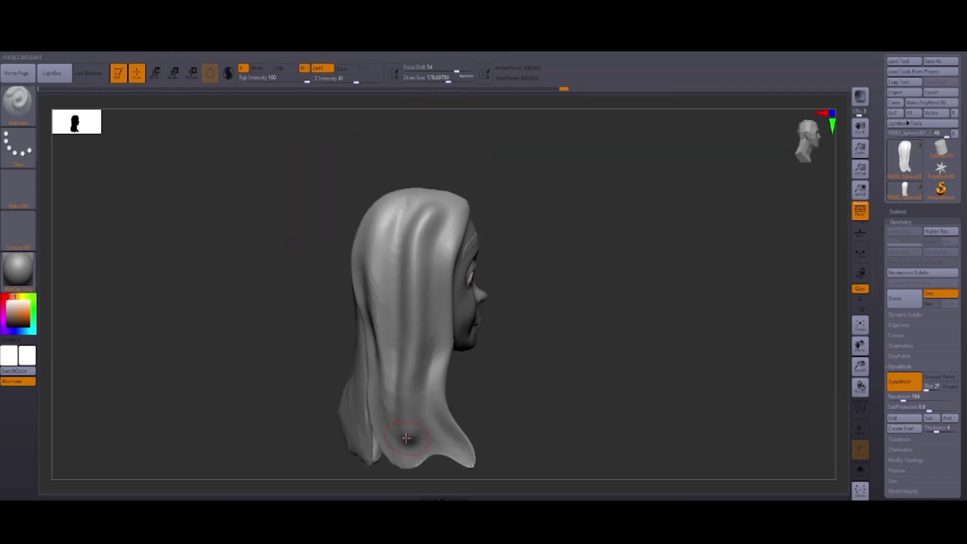
pyautogui.moveTo(512, 442)
pyautogui.mouseDown()
pyautogui.moveTo(496, 275)
pyautogui.moveTo(712, 317)
pyautogui.moveTo(860, 367)
pyautogui.moveTo(622, 291)
pyautogui.mouseUp()
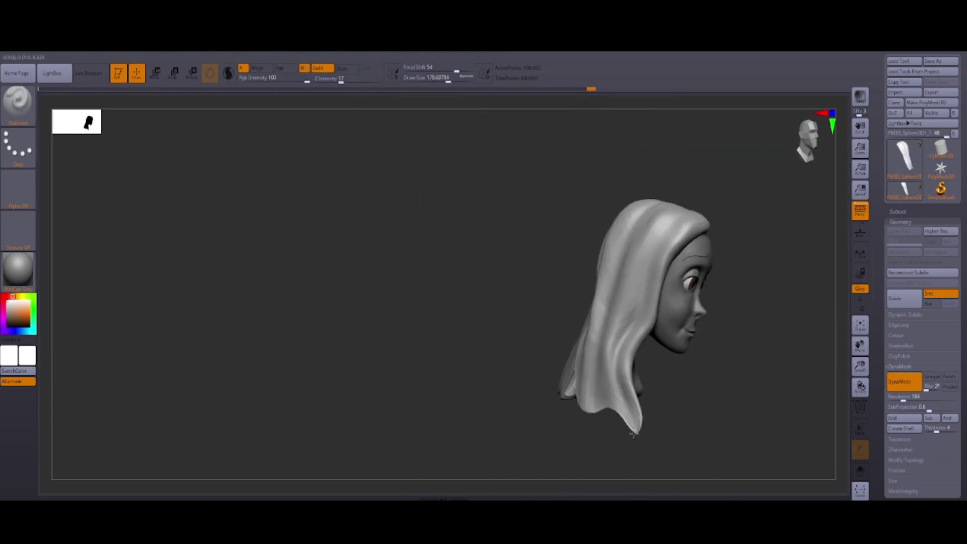
pyautogui.press('space')
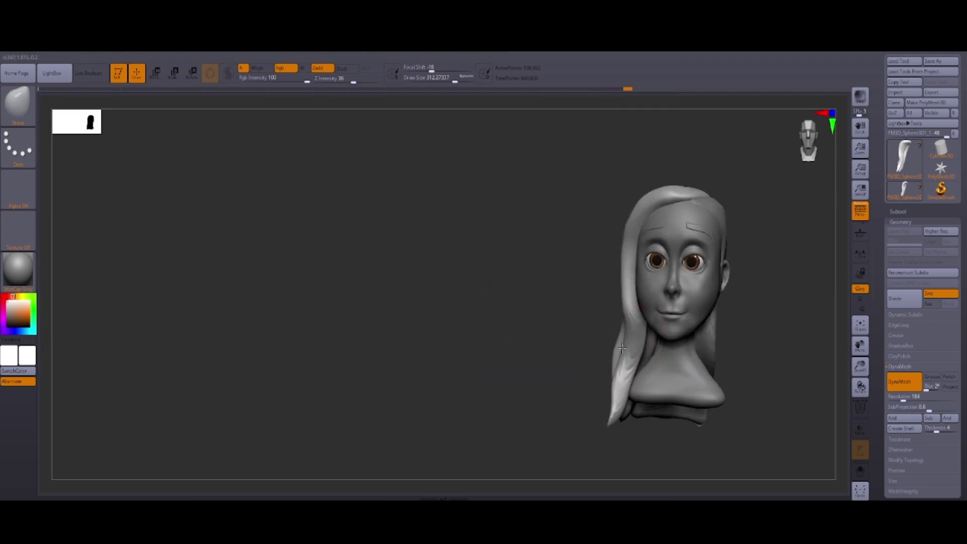
pyautogui.moveTo(622, 291); pyautogui.dragTo(562, 323)
# Switch to the Move brush and smooth and reshape the lower hair ends
pyautogui.press('b')
pyautogui.press('s')
pyautogui.press('h')
pyautogui.press('b')
pyautogui.press('m')
pyautogui.press('v')
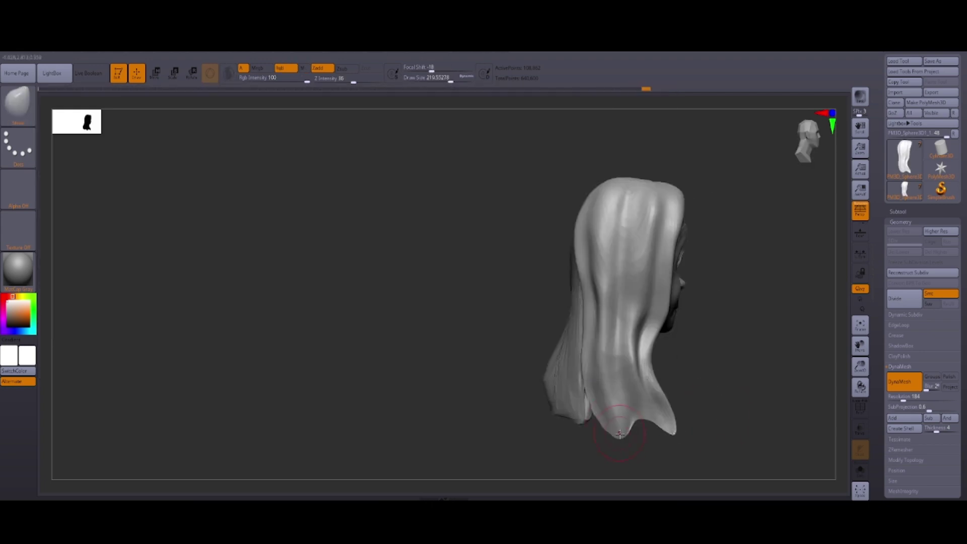
pyautogui.moveTo(719, 328); pyautogui.dragTo(693, 373)
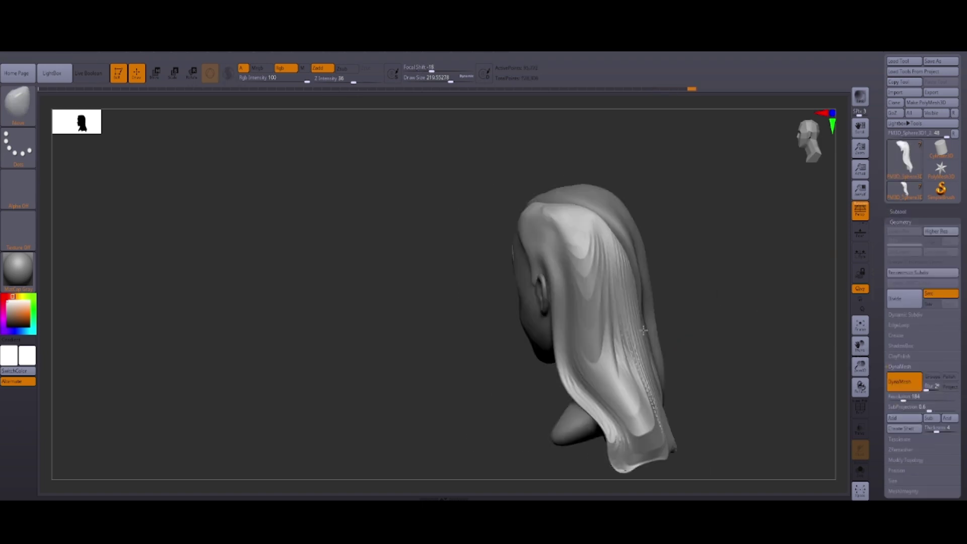
pyautogui.moveTo(625, 362)
pyautogui.keyDown('shift'); pyautogui.mouseDown()
pyautogui.moveTo(641, 446)
pyautogui.moveTo(630, 391)
pyautogui.moveTo(670, 383)
pyautogui.moveTo(720, 391)
pyautogui.mouseUp(); pyautogui.keyUp('shift')
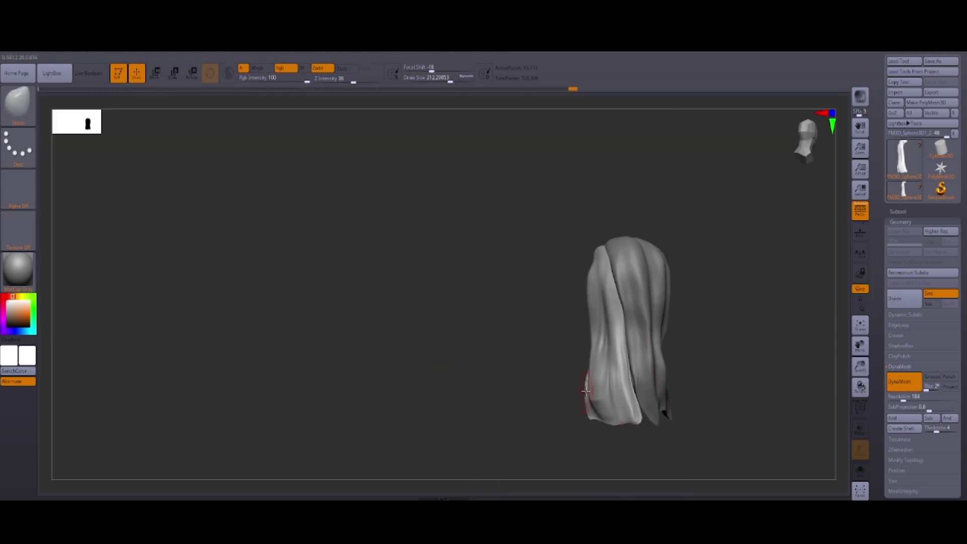
pyautogui.moveTo(596, 186); pyautogui.dragTo(774, 304)
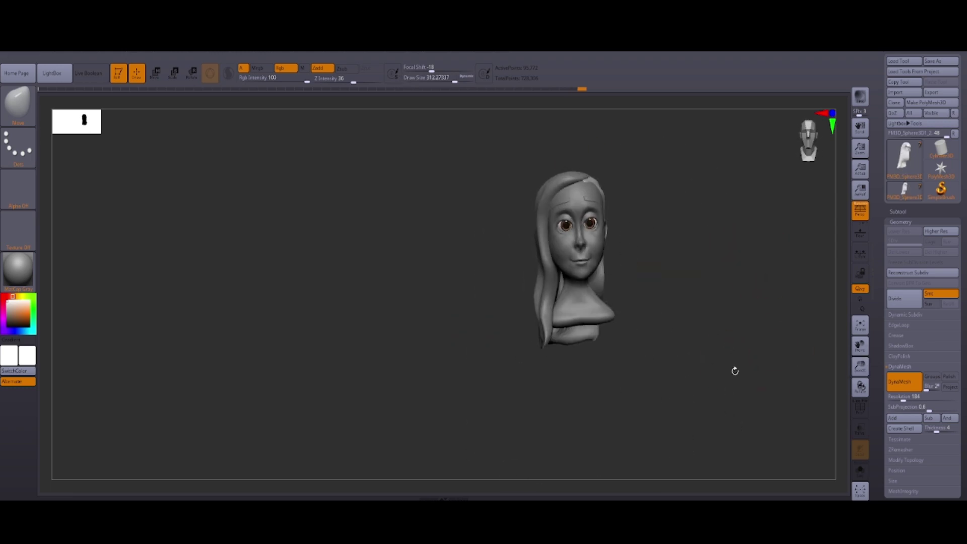
pyautogui.moveTo(412, 313)
pyautogui.mouseDown()
pyautogui.moveTo(372, 248)
pyautogui.moveTo(772, 350)
pyautogui.moveTo(440, 222)
pyautogui.moveTo(565, 410)
pyautogui.moveTo(343, 411)
pyautogui.moveTo(659, 426)
pyautogui.moveTo(643, 352)
pyautogui.moveTo(683, 305)
pyautogui.moveTo(330, 80)
pyautogui.moveTo(551, 216)
pyautogui.moveTo(757, 380)
pyautogui.moveTo(600, 200)
pyautogui.moveTo(732, 244)
pyautogui.moveTo(462, 274)
pyautogui.mouseUp()
# Switch to the ClayBuildup brush and raise its Draw Size to about 284
pyautogui.press('b')
pyautogui.press('m')
pyautogui.press('v')
pyautogui.press('space')
pyautogui.press('b')
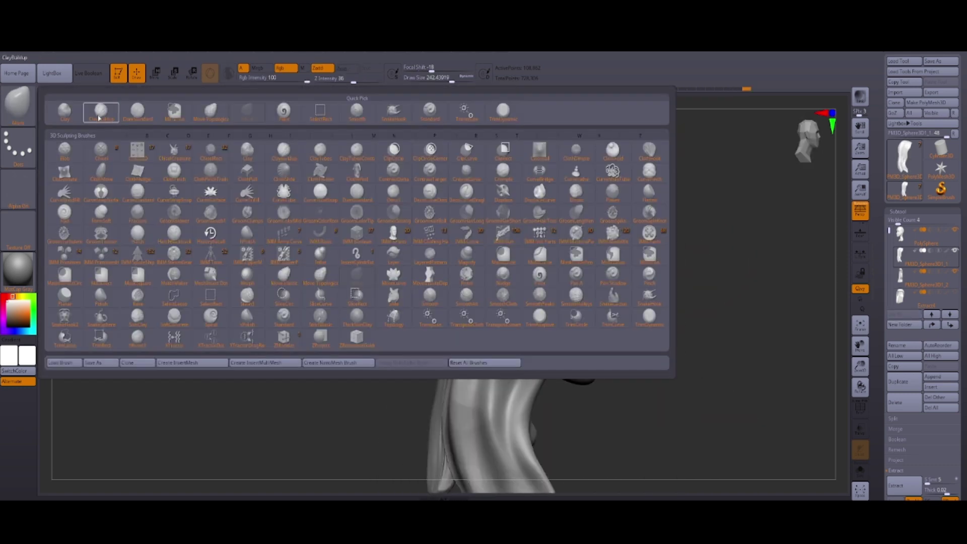
pyautogui.click(99, 117)
pyautogui.press('space')
pyautogui.moveTo(667, 397); pyautogui.dragTo(784, 367)
pyautogui.press('space')
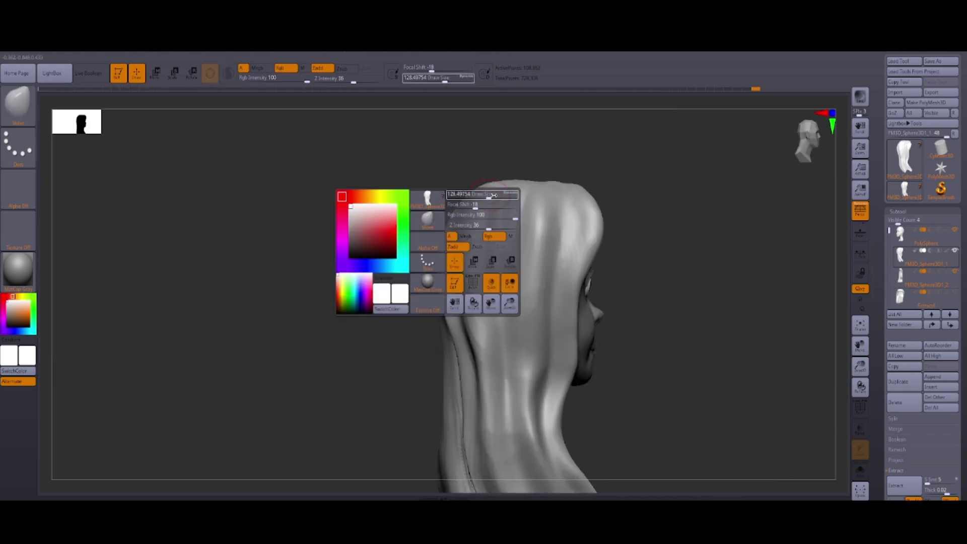
pyautogui.moveTo(494, 195); pyautogui.dragTo(509, 195)
pyautogui.moveTo(580, 353)
pyautogui.mouseDown()
pyautogui.moveTo(460, 353)
pyautogui.moveTo(694, 375)
pyautogui.mouseUp()
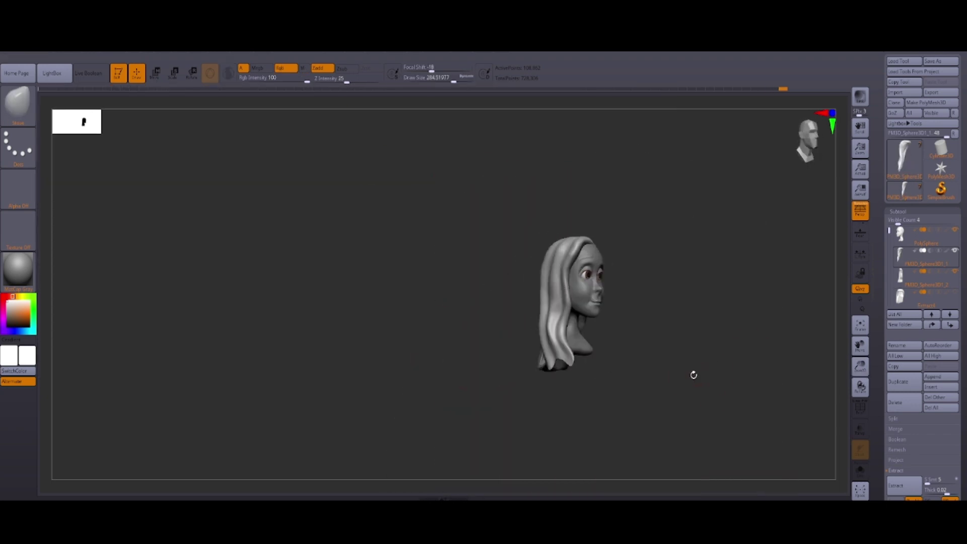
# Select the PM3D_Sphere3D1_1 hair subtool and build up volume near the ear and temple
pyautogui.click(904, 257)
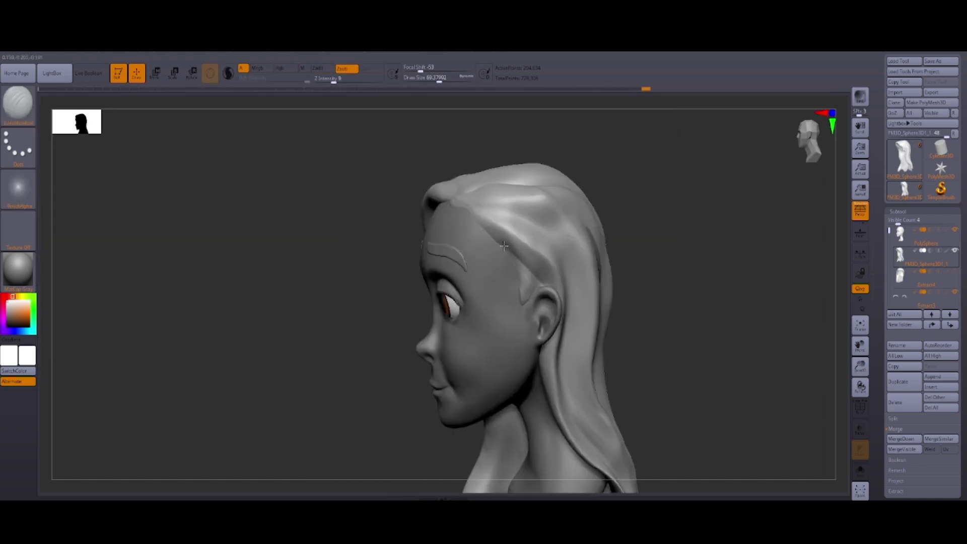
pyautogui.moveTo(504, 245)
pyautogui.mouseDown()
pyautogui.moveTo(717, 341)
pyautogui.moveTo(531, 227)
pyautogui.mouseUp()
pyautogui.moveTo(749, 298)
pyautogui.mouseDown()
pyautogui.moveTo(749, 346)
pyautogui.moveTo(656, 371)
pyautogui.mouseUp()
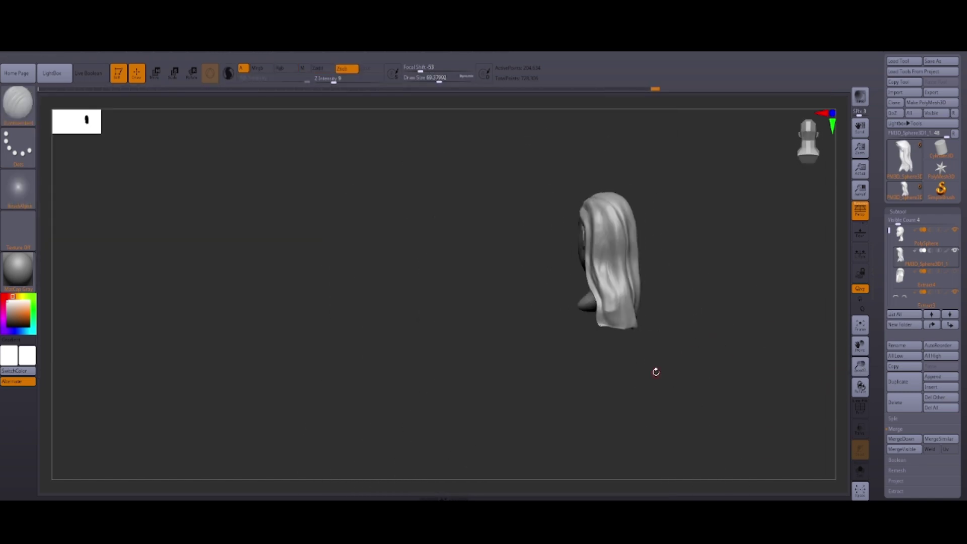
pyautogui.moveTo(854, 361); pyautogui.dragTo(697, 317)
# Select the PolySphere head and smooth the skin around the eyes and along the neck
pyautogui.keyDown('alt'); pyautogui.click(559, 317); pyautogui.keyUp('alt')
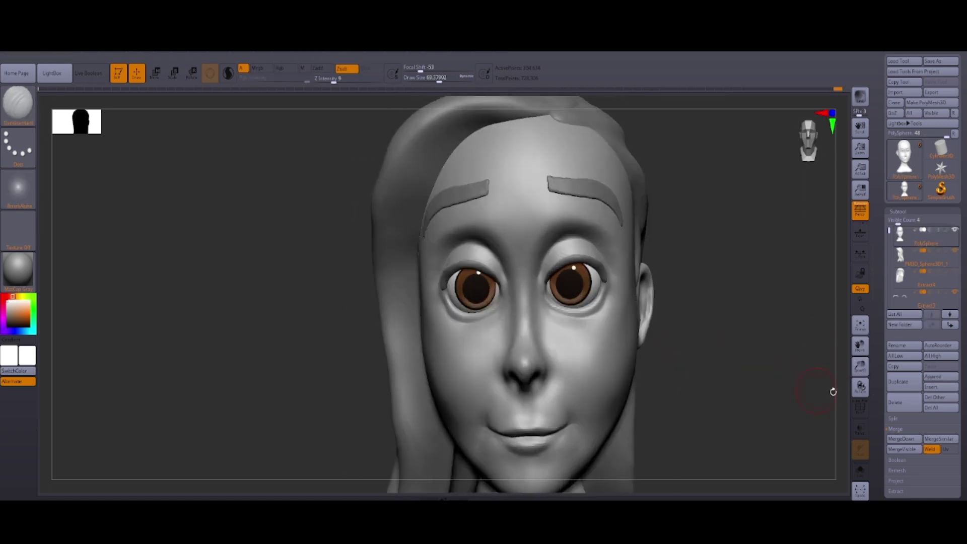
pyautogui.keyDown('alt'); pyautogui.moveTo(832, 389); pyautogui.dragTo(831, 327); pyautogui.keyUp('alt')
pyautogui.click(17, 101)
pyautogui.click(151, 201)
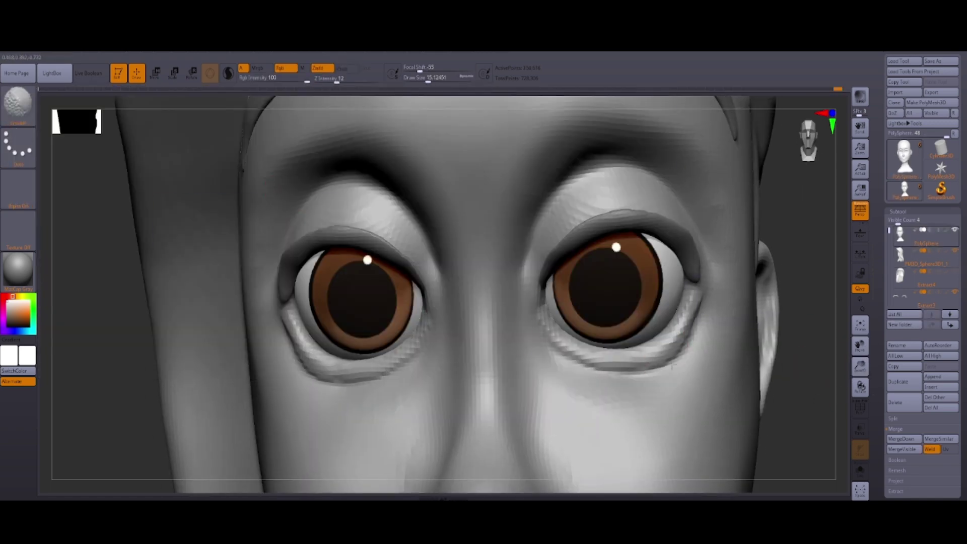
pyautogui.moveTo(671, 366); pyautogui.dragTo(648, 362)
pyautogui.keyDown('shift'); pyautogui.moveTo(421, 362); pyautogui.dragTo(433, 277); pyautogui.keyUp('shift')
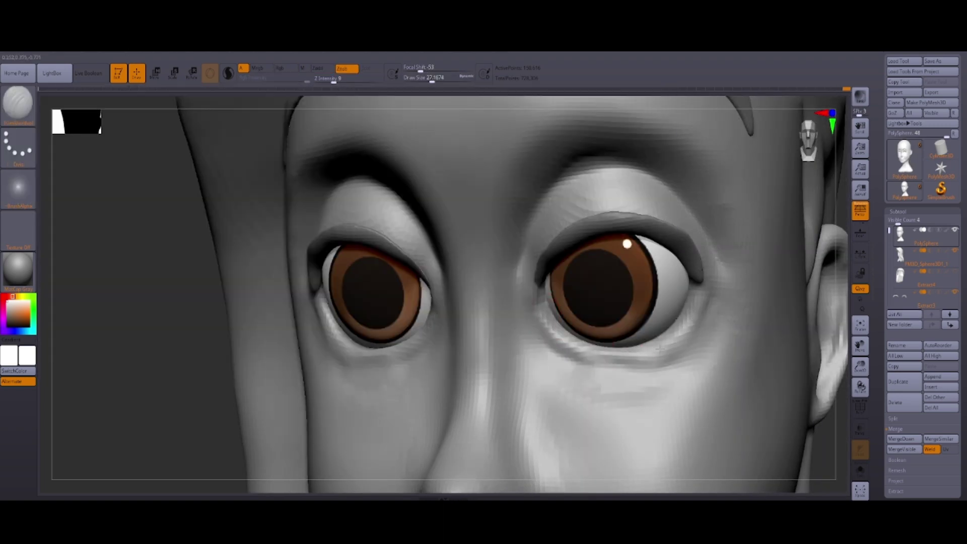
pyautogui.moveTo(660, 348)
pyautogui.keyDown('alt'); pyautogui.mouseDown()
pyautogui.moveTo(753, 339)
pyautogui.moveTo(734, 382)
pyautogui.moveTo(453, 252)
pyautogui.moveTo(236, 301)
pyautogui.moveTo(665, 370)
pyautogui.moveTo(606, 391)
pyautogui.moveTo(65, 172)
pyautogui.mouseUp(); pyautogui.keyUp('alt')
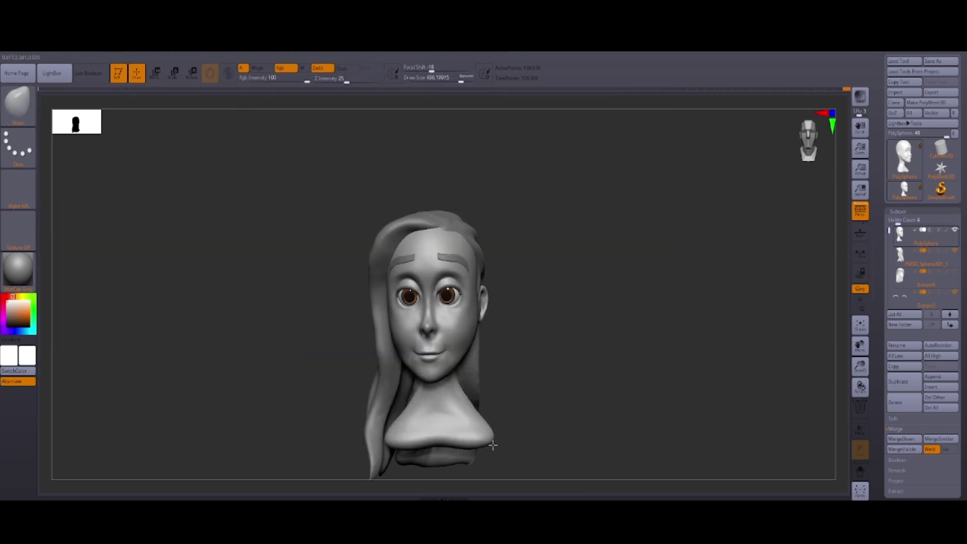
pyautogui.moveTo(492, 444); pyautogui.dragTo(456, 403)
pyautogui.moveTo(559, 455)
pyautogui.mouseDown()
pyautogui.moveTo(486, 377)
pyautogui.moveTo(90, 240)
pyautogui.mouseUp()
# Set Dots stroke, Alpha Off and Rgb on, and fill the bust with skin tone 237/202/176
pyautogui.press('b')
pyautogui.press('c')
pyautogui.press('b')
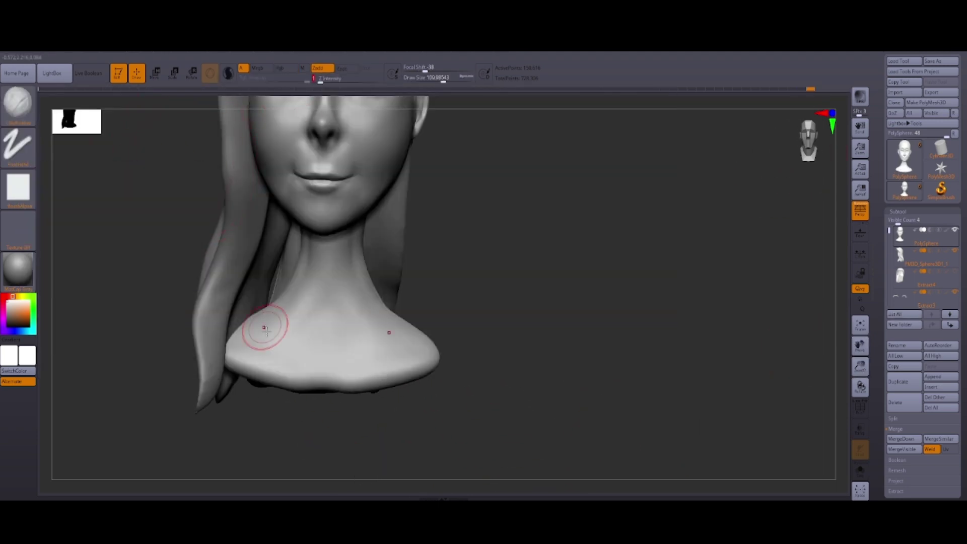
pyautogui.moveTo(413, 343); pyautogui.dragTo(357, 244)
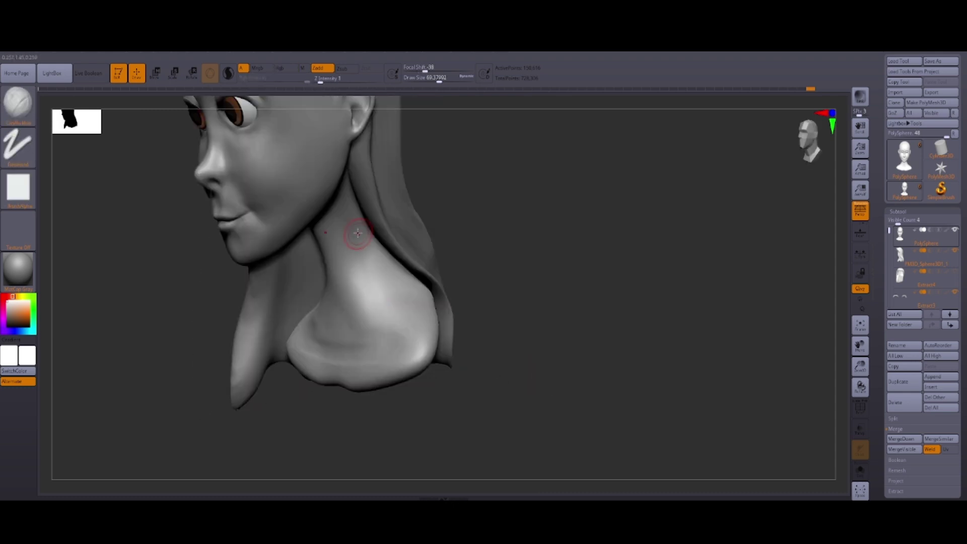
pyautogui.press('b')
pyautogui.press('s')
pyautogui.press('t')
pyautogui.moveTo(471, 373); pyautogui.dragTo(598, 361)
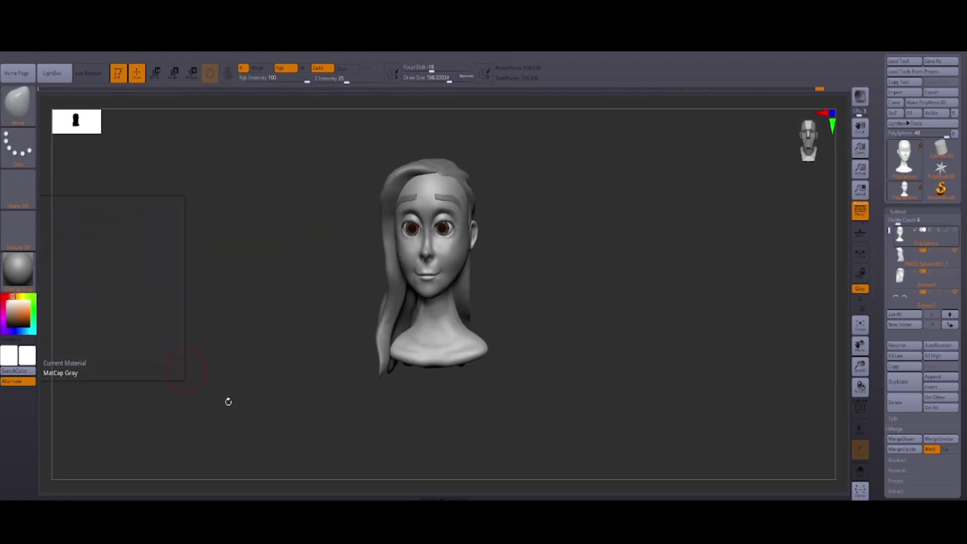
pyautogui.moveTo(23, 313); pyautogui.dragTo(14, 297)
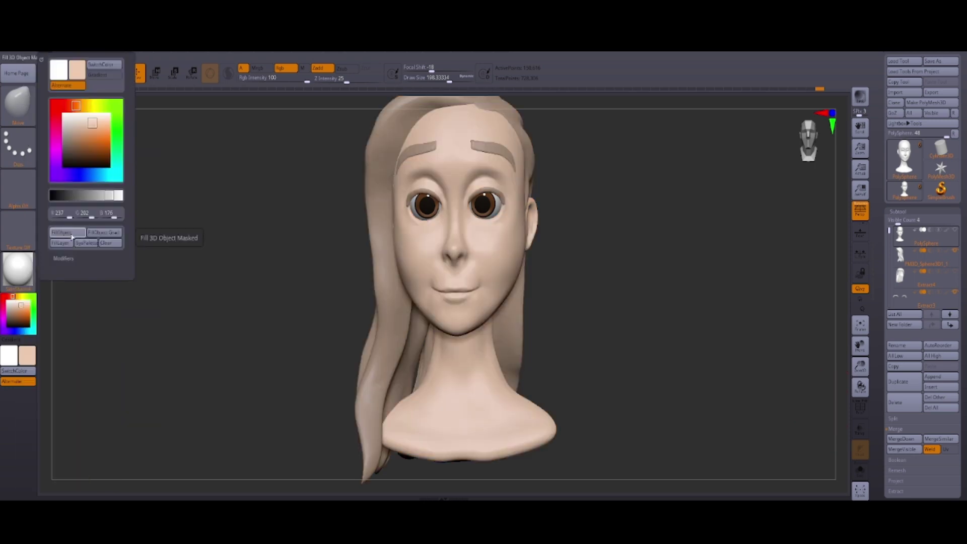
# Paint pink blush onto the cheeks with the paint brush
pyautogui.press('b')
pyautogui.press('p')
pyautogui.press('i')
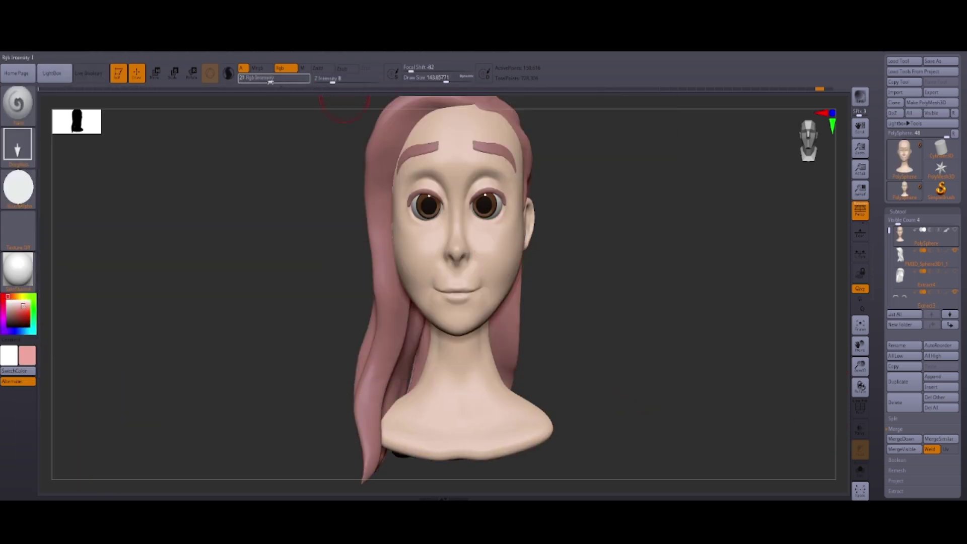
pyautogui.moveTo(496, 252); pyautogui.dragTo(508, 259)
pyautogui.moveTo(630, 226); pyautogui.dragTo(322, 107)
pyautogui.moveTo(323, 227); pyautogui.dragTo(486, 223)
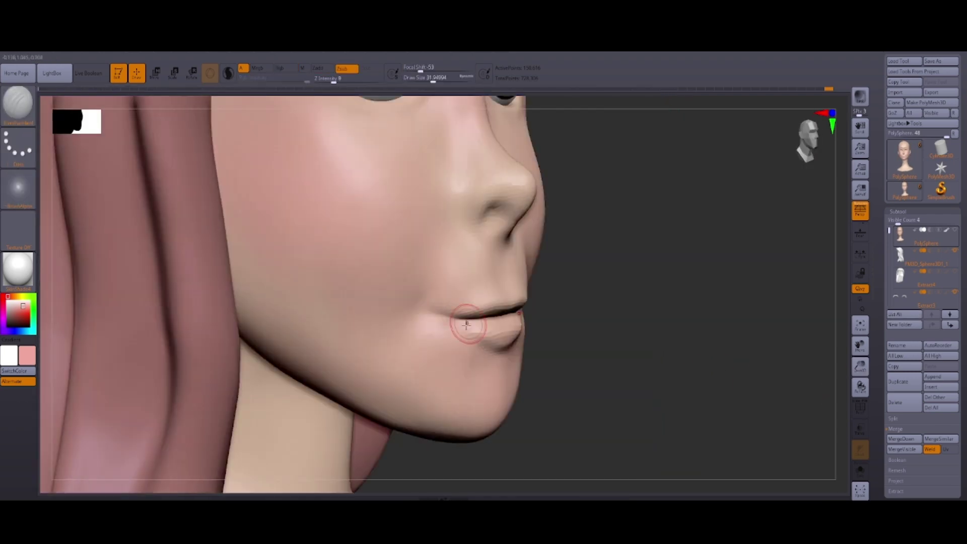
# Tint the lips red and add dark liner along the eyelids
pyautogui.moveTo(466, 324); pyautogui.dragTo(525, 244, button='right')
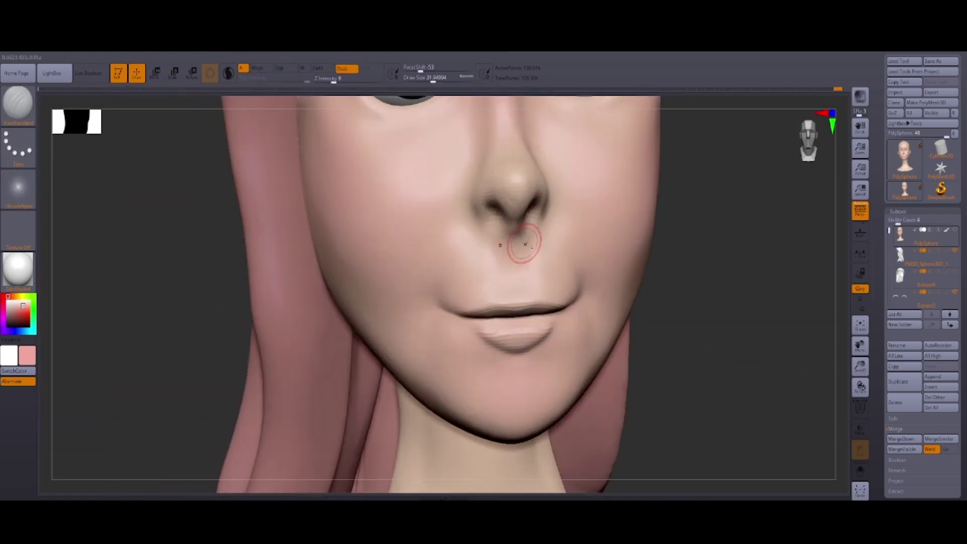
pyautogui.moveTo(534, 195)
pyautogui.mouseDown(button='right')
pyautogui.moveTo(728, 349)
pyautogui.moveTo(796, 337)
pyautogui.moveTo(713, 486)
pyautogui.mouseUp(button='right')
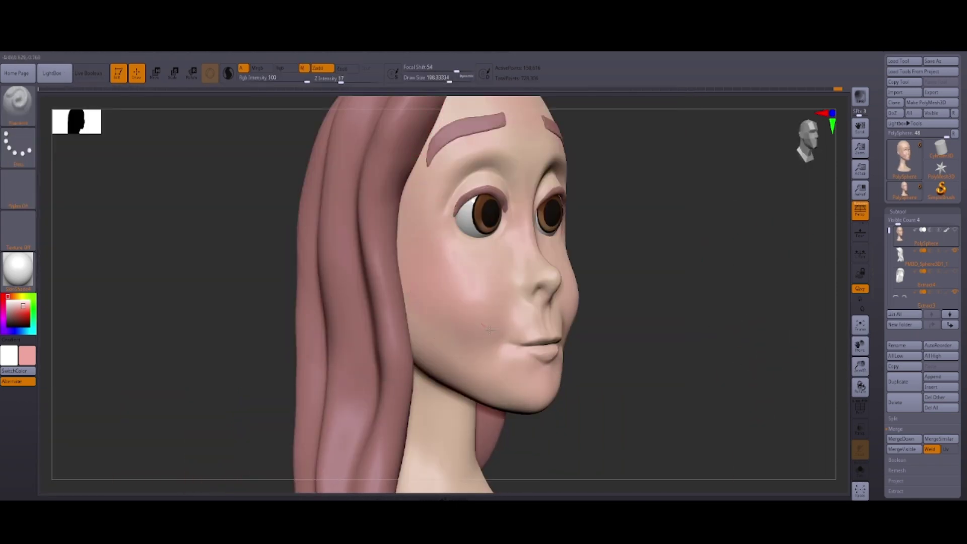
pyautogui.moveTo(522, 312)
pyautogui.mouseDown(button='right')
pyautogui.moveTo(454, 324)
pyautogui.moveTo(636, 344)
pyautogui.mouseUp(button='right')
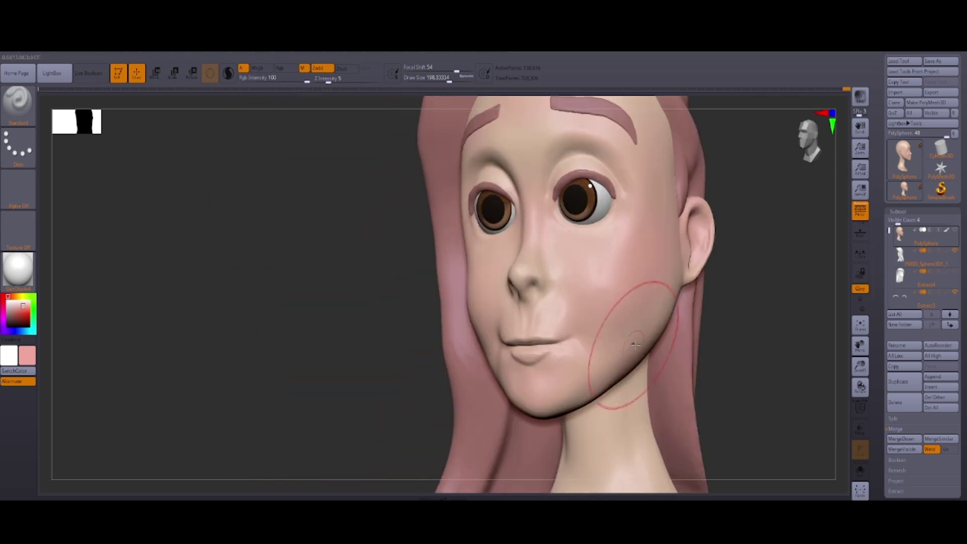
pyautogui.moveTo(767, 367); pyautogui.dragTo(754, 366, button='right')
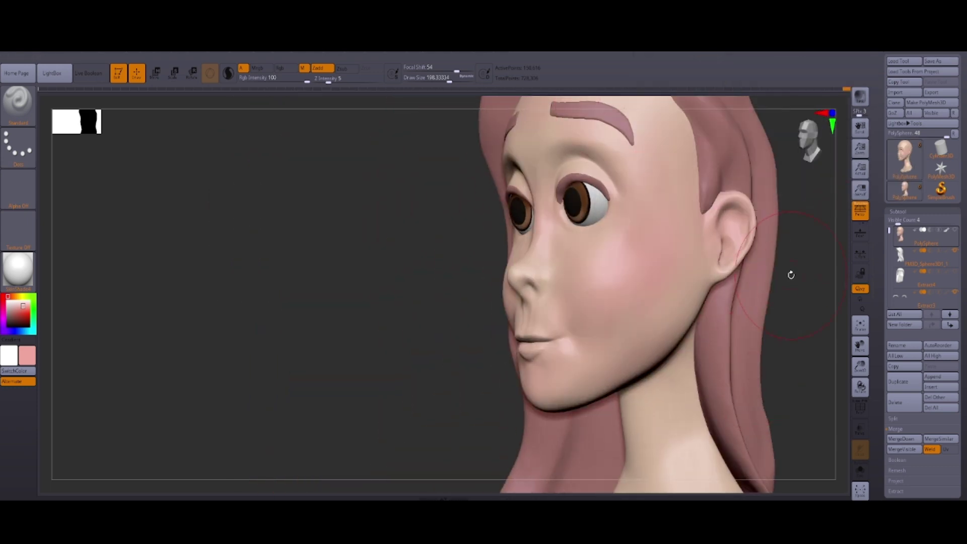
pyautogui.moveTo(788, 242)
pyautogui.mouseDown(button='right')
pyautogui.moveTo(755, 362)
pyautogui.moveTo(282, 103)
pyautogui.mouseUp(button='right')
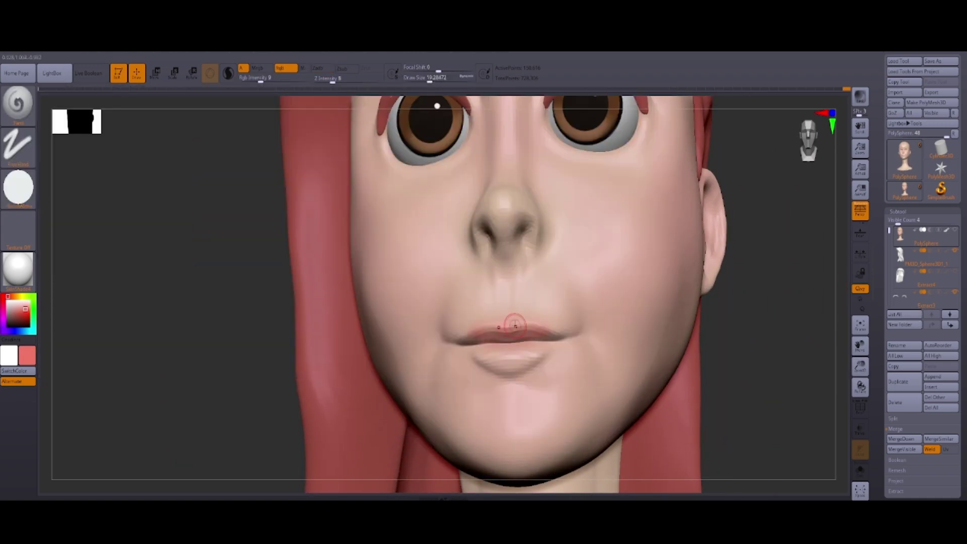
pyautogui.moveTo(762, 392)
pyautogui.mouseDown(button='right')
pyautogui.moveTo(713, 350)
pyautogui.moveTo(687, 364)
pyautogui.mouseUp(button='right')
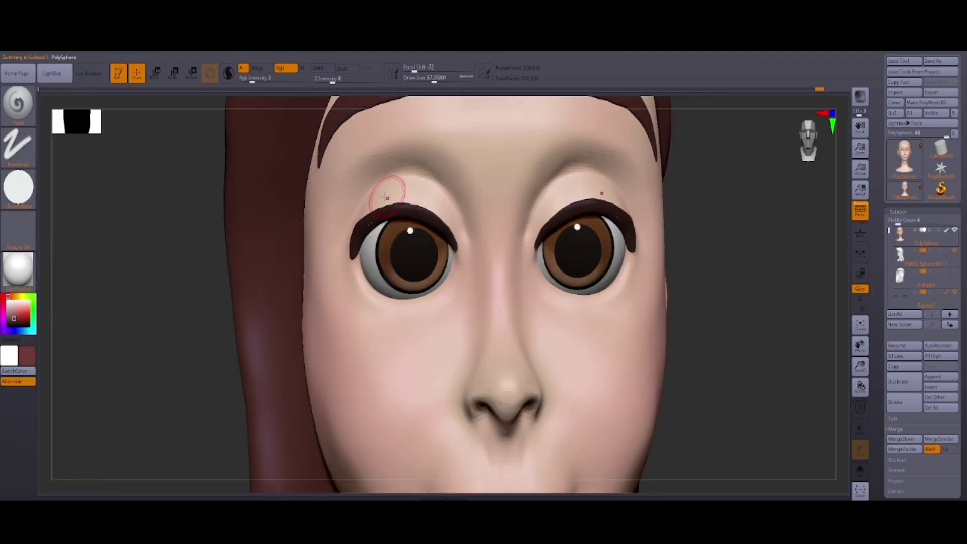
pyautogui.moveTo(388, 217); pyautogui.dragTo(648, 294)
pyautogui.moveTo(453, 251); pyautogui.dragTo(643, 231)
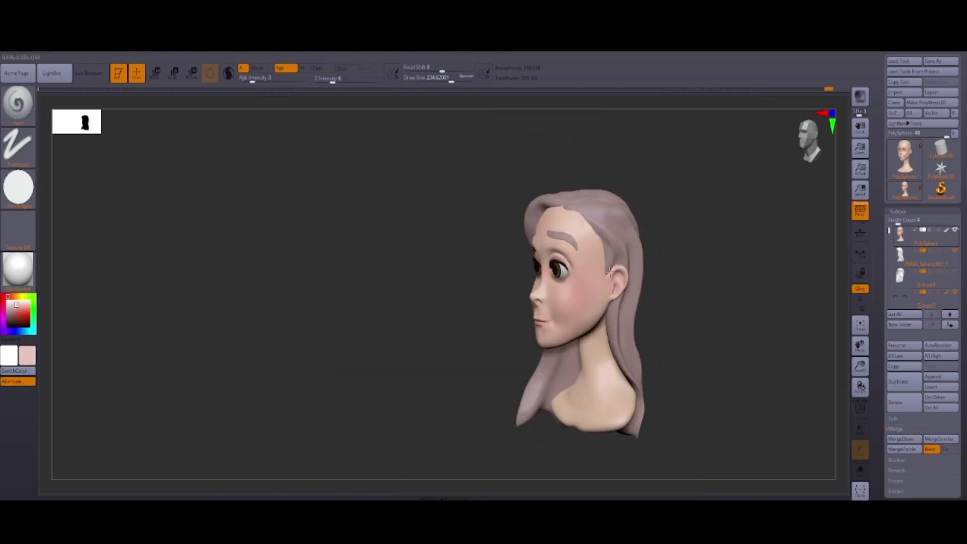
# Fill the long hair subtool white and the eyebrow subtool black
pyautogui.moveTo(655, 297); pyautogui.dragTo(784, 335)
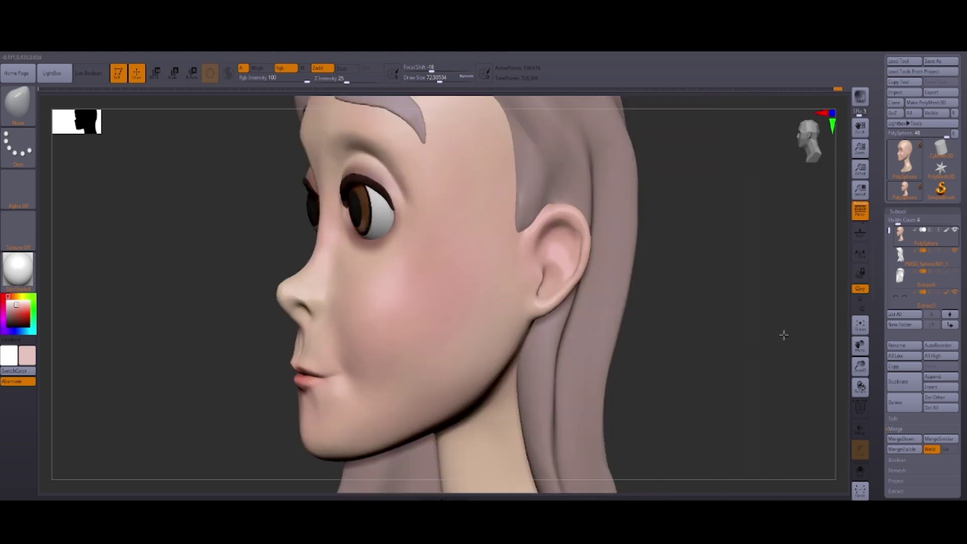
pyautogui.moveTo(655, 313)
pyautogui.mouseDown()
pyautogui.moveTo(714, 324)
pyautogui.moveTo(630, 322)
pyautogui.mouseUp()
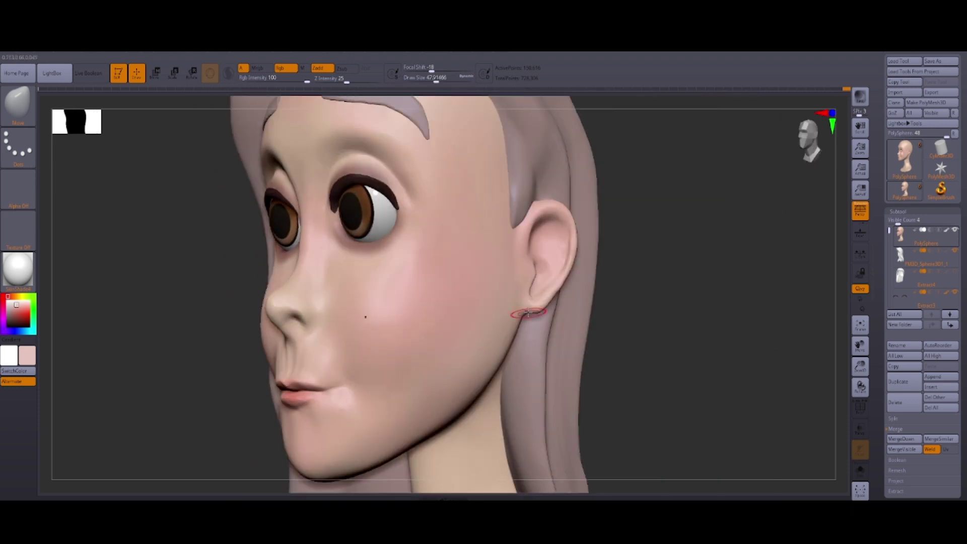
pyautogui.moveTo(690, 342); pyautogui.dragTo(630, 353)
pyautogui.keyDown('alt'); pyautogui.click(503, 303); pyautogui.keyUp('alt')
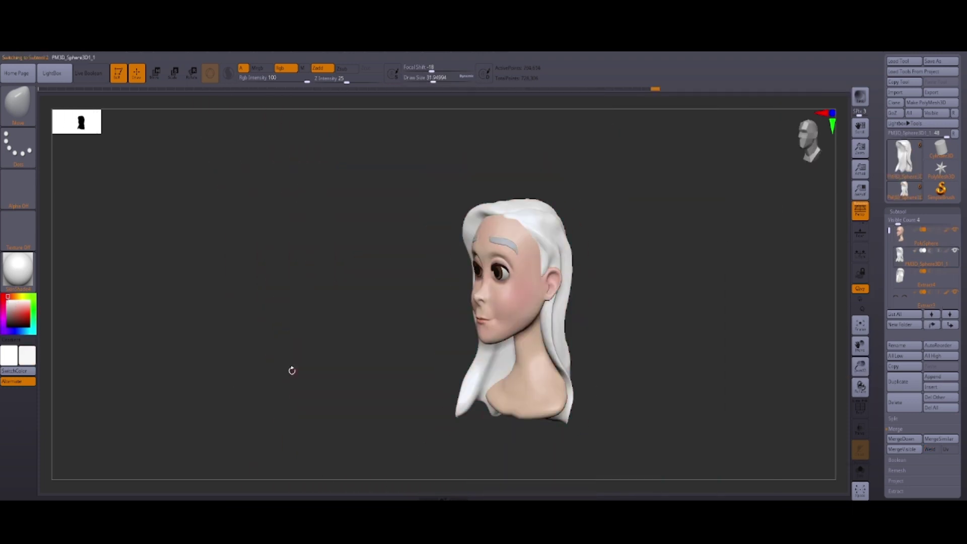
pyautogui.moveTo(261, 366)
pyautogui.mouseDown()
pyautogui.moveTo(232, 361)
pyautogui.moveTo(246, 370)
pyautogui.mouseUp()
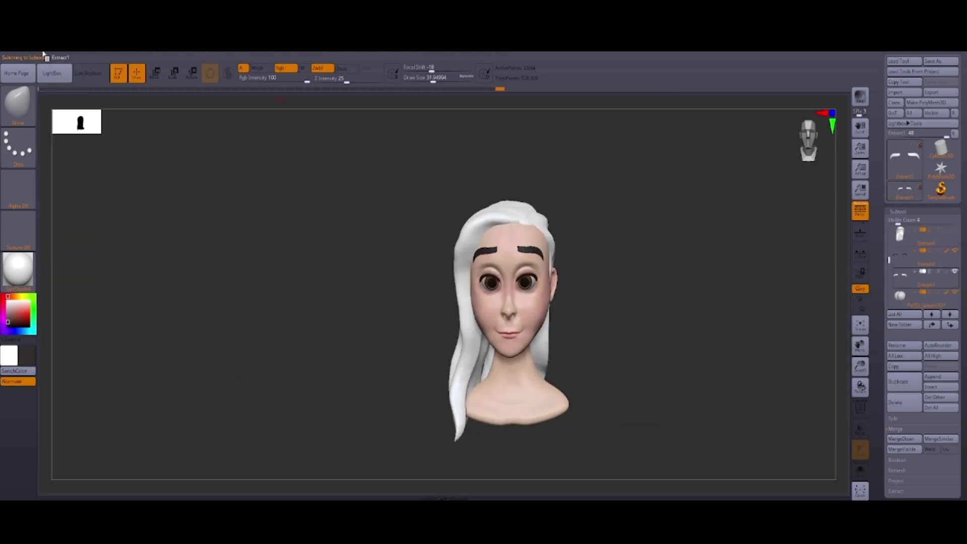
pyautogui.moveTo(604, 363); pyautogui.dragTo(731, 358)
pyautogui.click(953, 236)
pyautogui.click(902, 236)
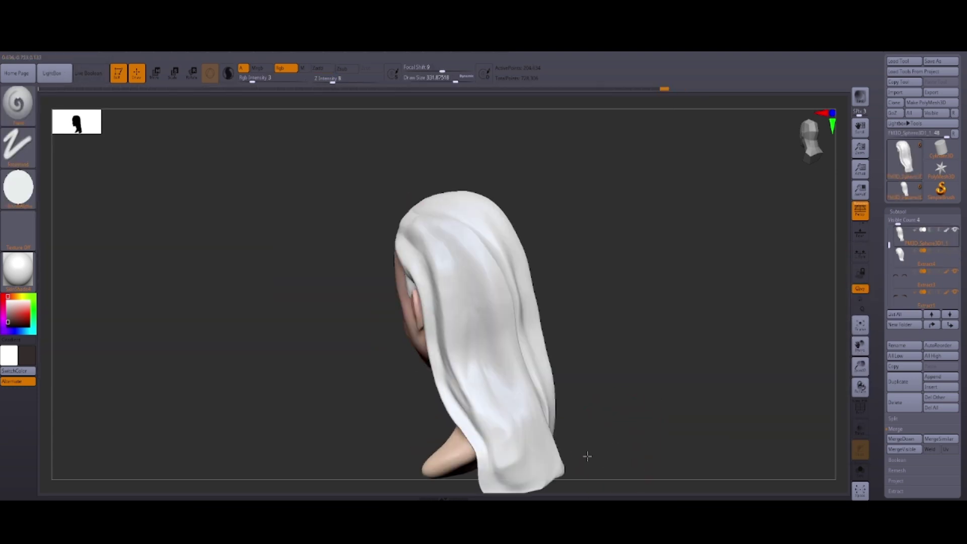
pyautogui.moveTo(588, 455); pyautogui.dragTo(715, 430)
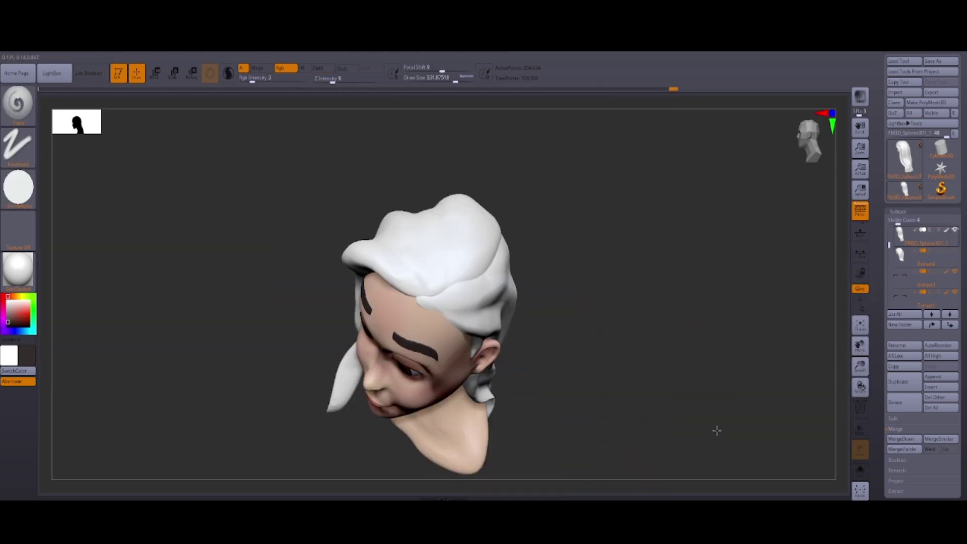
# Reshape the hair behind the ear and at the back with a smaller Move brush
pyautogui.press('space')
pyautogui.moveTo(462, 306)
pyautogui.mouseDown()
pyautogui.moveTo(583, 434)
pyautogui.moveTo(519, 468)
pyautogui.moveTo(495, 377)
pyautogui.mouseUp()
pyautogui.moveTo(438, 388)
pyautogui.mouseDown()
pyautogui.moveTo(650, 437)
pyautogui.moveTo(648, 371)
pyautogui.mouseUp()
pyautogui.moveTo(649, 311)
pyautogui.mouseDown()
pyautogui.moveTo(677, 396)
pyautogui.moveTo(635, 402)
pyautogui.mouseUp()
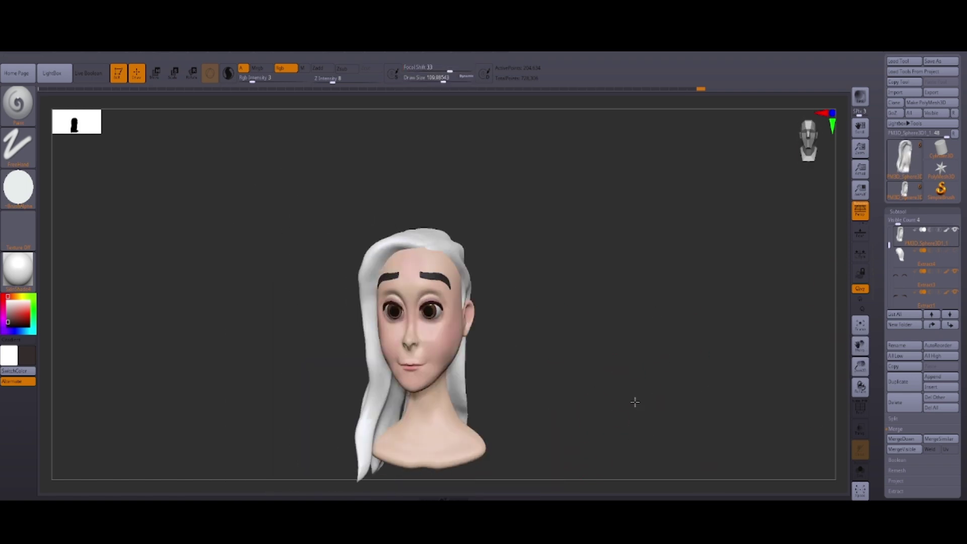
pyautogui.press('space')
pyautogui.moveTo(500, 421); pyautogui.dragTo(283, 403)
pyautogui.press('space')
pyautogui.moveTo(353, 354); pyautogui.dragTo(333, 354)
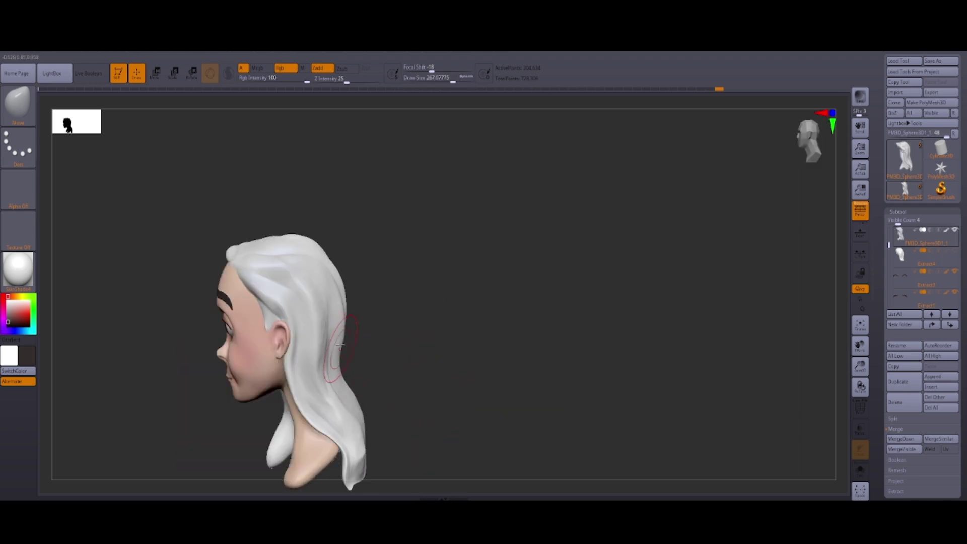
pyautogui.moveTo(252, 403); pyautogui.dragTo(353, 403)
pyautogui.press('space')
pyautogui.moveTo(383, 355)
pyautogui.mouseDown()
pyautogui.moveTo(359, 354)
pyautogui.moveTo(562, 389)
pyautogui.mouseUp()
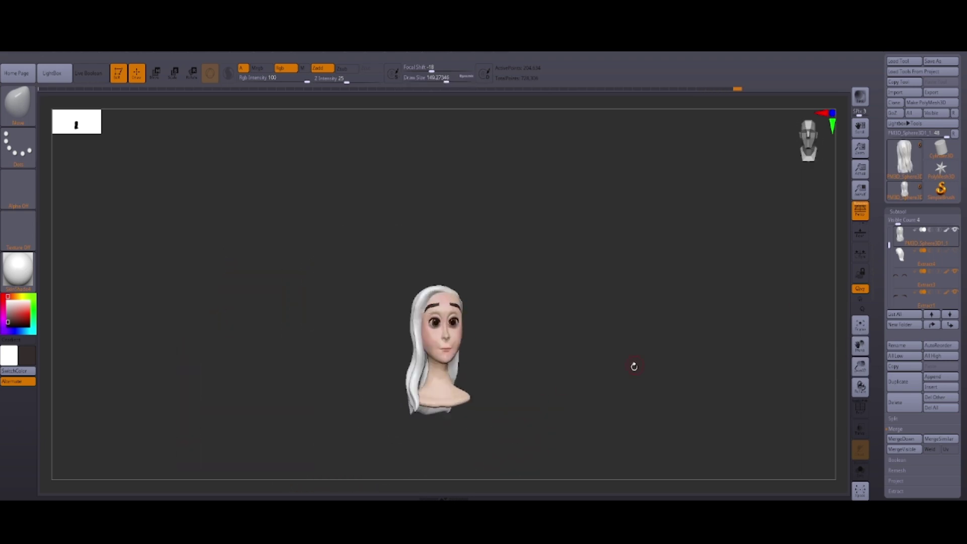
# Smooth the white hair at the back of the head with the Smooth brush
pyautogui.moveTo(482, 360); pyautogui.dragTo(669, 380)
pyautogui.press('b')
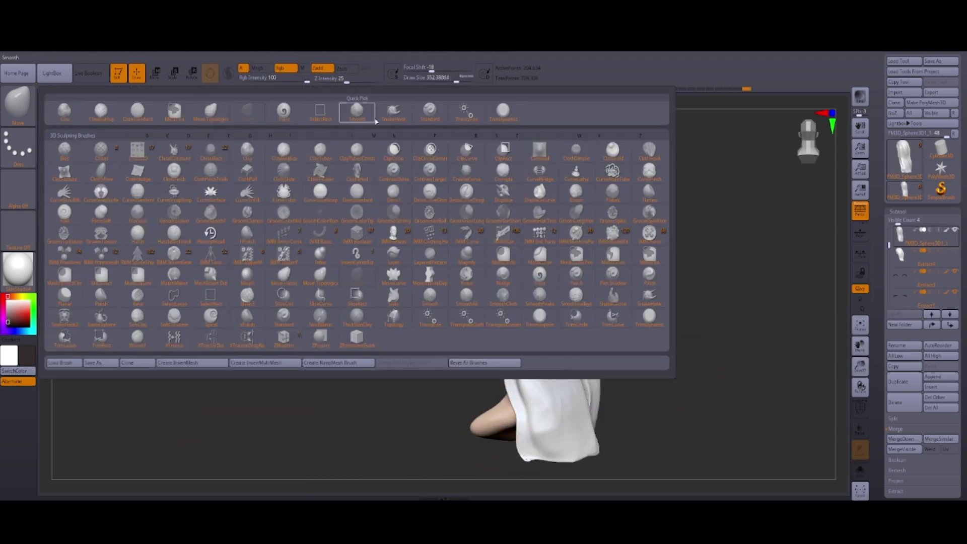
pyautogui.press('s')
pyautogui.press('t')
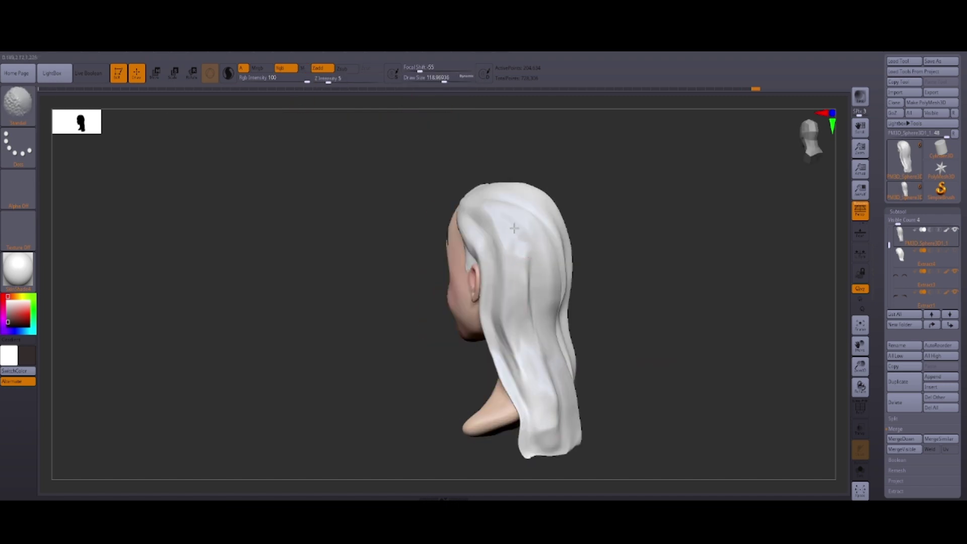
pyautogui.moveTo(630, 303)
pyautogui.mouseDown()
pyautogui.moveTo(848, 374)
pyautogui.moveTo(740, 393)
pyautogui.mouseUp()
# Select the head and set Z Intensity to 8
pyautogui.click(342, 80)
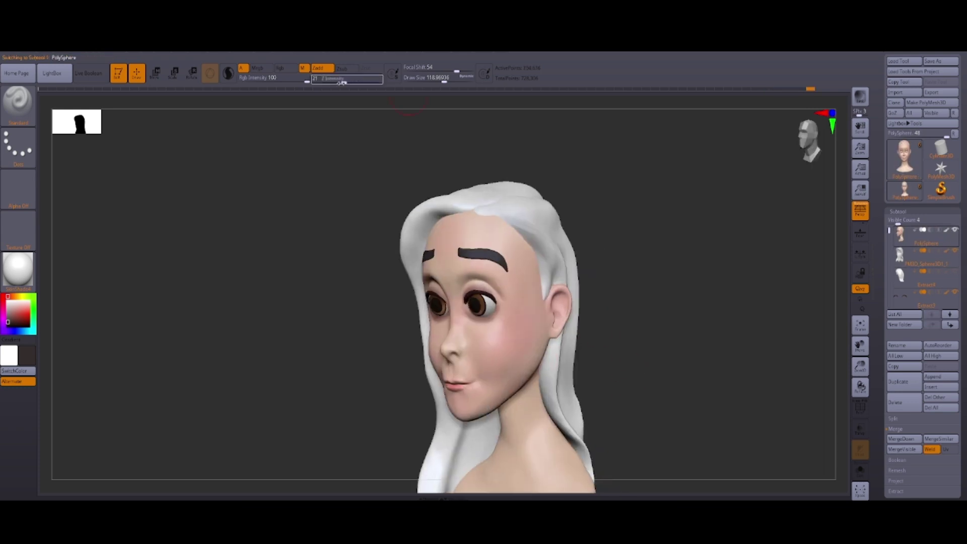
pyautogui.write('8')
pyautogui.press('Return')
pyautogui.moveTo(615, 397)
pyautogui.mouseDown()
pyautogui.moveTo(492, 367)
pyautogui.moveTo(509, 401)
pyautogui.moveTo(620, 369)
pyautogui.moveTo(669, 381)
pyautogui.moveTo(669, 398)
pyautogui.moveTo(658, 334)
pyautogui.moveTo(699, 383)
pyautogui.mouseUp()
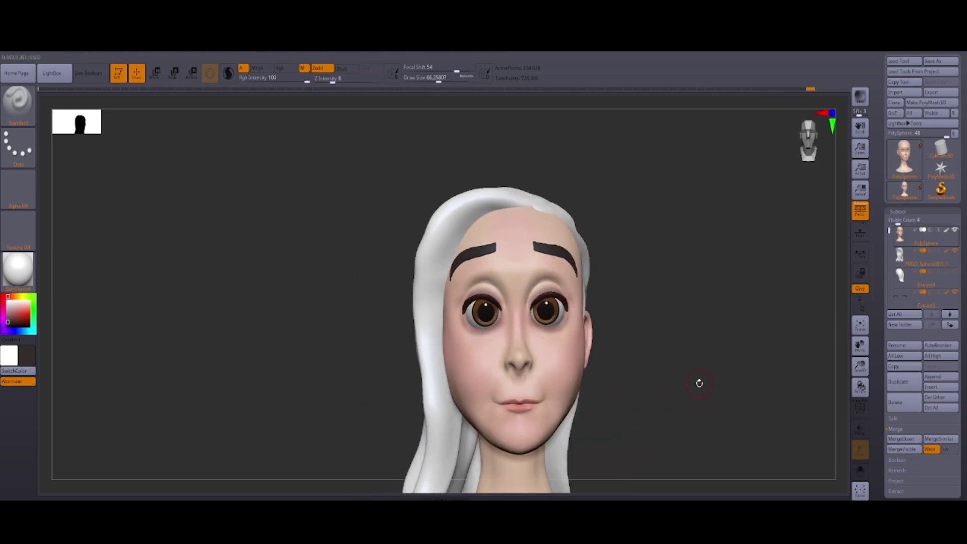
pyautogui.moveTo(519, 344)
pyautogui.mouseDown()
pyautogui.moveTo(630, 383)
pyautogui.moveTo(719, 432)
pyautogui.moveTo(605, 403)
pyautogui.mouseUp()
# Switch to the Standard brush with Dots stroke for face paint touch-ups
pyautogui.press('b')
pyautogui.press('c')
pyautogui.press('b')
pyautogui.press('b')
pyautogui.press('s')
pyautogui.press('t')
pyautogui.moveTo(533, 377)
pyautogui.mouseDown()
pyautogui.moveTo(728, 411)
pyautogui.moveTo(815, 156)
pyautogui.moveTo(733, 365)
pyautogui.moveTo(756, 384)
pyautogui.mouseUp()
pyautogui.moveTo(507, 314)
pyautogui.keyDown('alt'); pyautogui.mouseDown()
pyautogui.moveTo(630, 212)
pyautogui.moveTo(589, 189)
pyautogui.mouseUp(); pyautogui.keyUp('alt')
# Play a full Movie turntable of the finished head
pyautogui.click(267, 55)
pyautogui.click(320, 94)
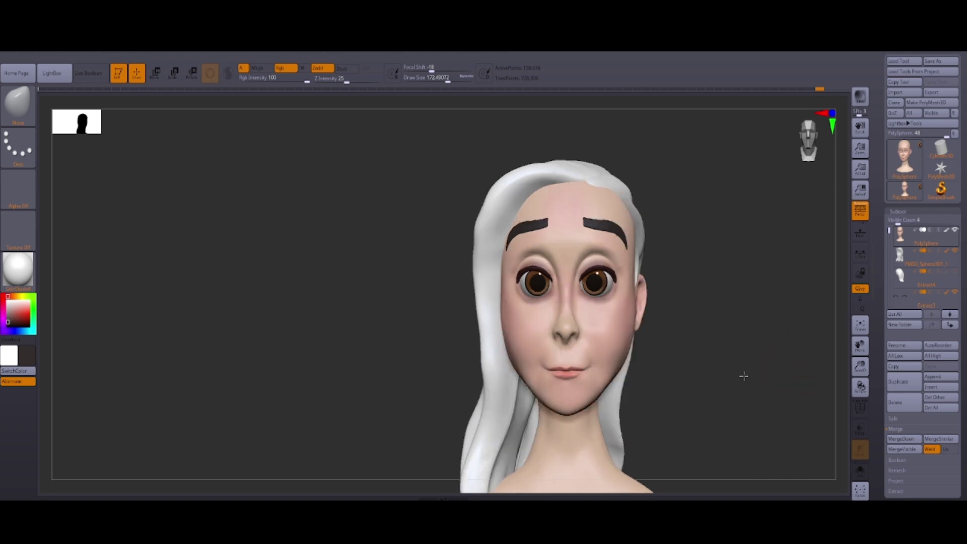
pyautogui.press('s')
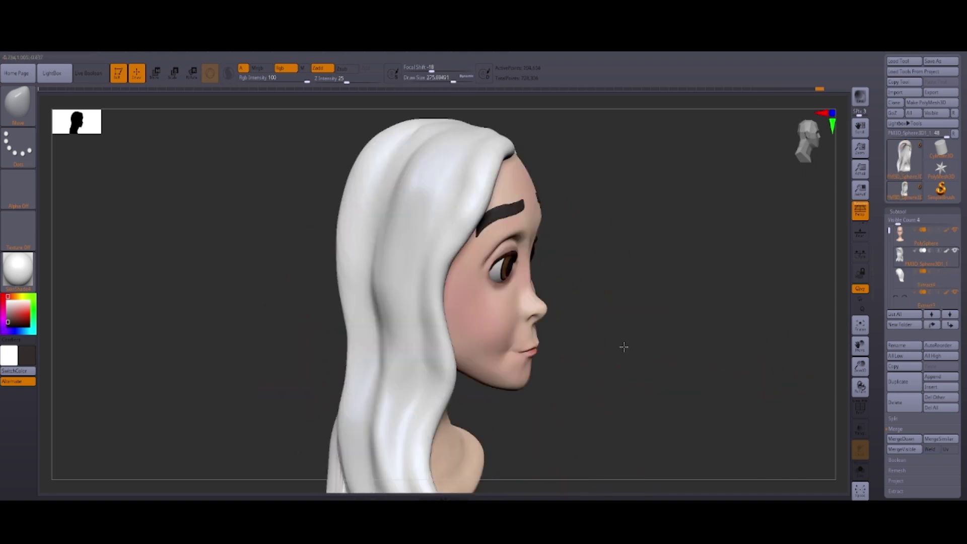
pyautogui.keyDown('alt'); pyautogui.moveTo(578, 257); pyautogui.dragTo(529, 393); pyautogui.keyUp('alt')
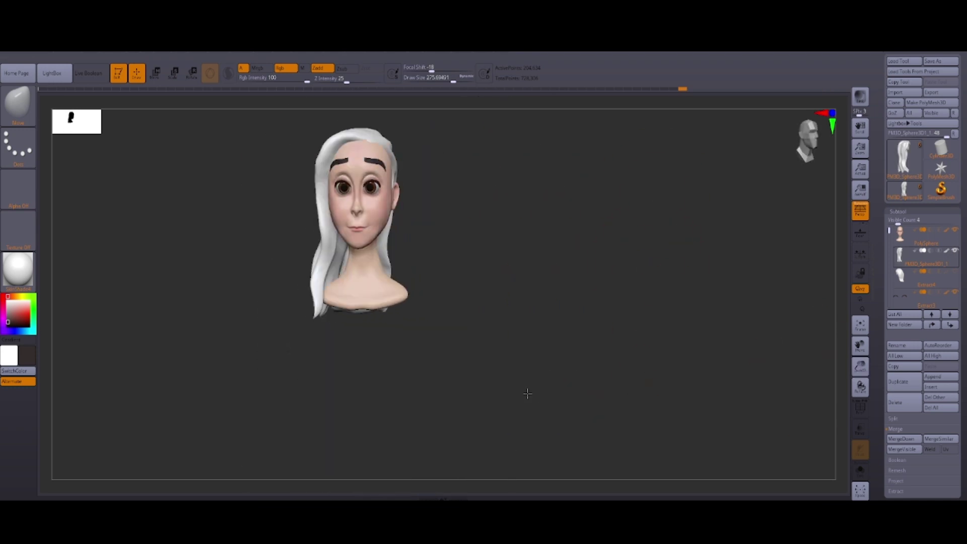
pyautogui.moveTo(477, 338)
pyautogui.mouseDown()
pyautogui.moveTo(771, 385)
pyautogui.moveTo(754, 419)
pyautogui.mouseUp()
pyautogui.moveTo(861, 342); pyautogui.dragTo(846, 376)
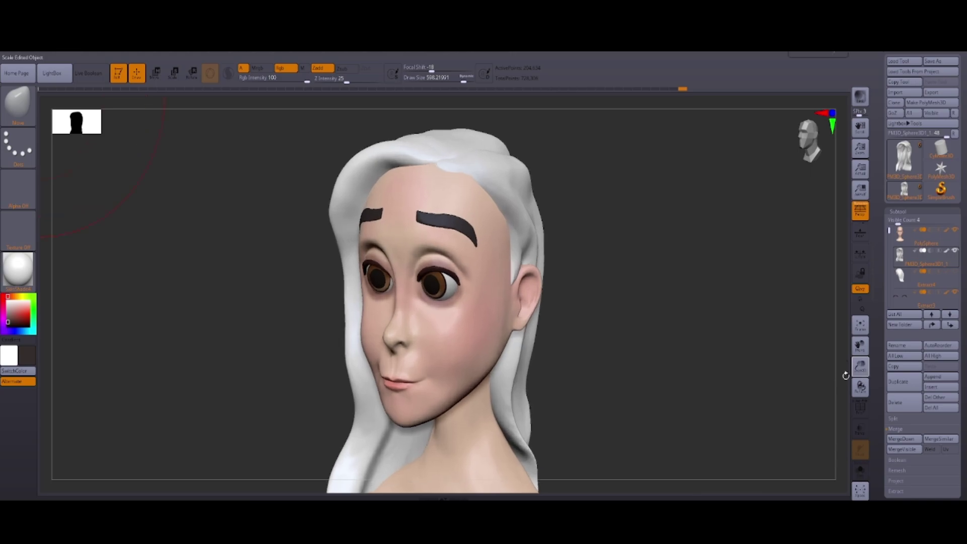